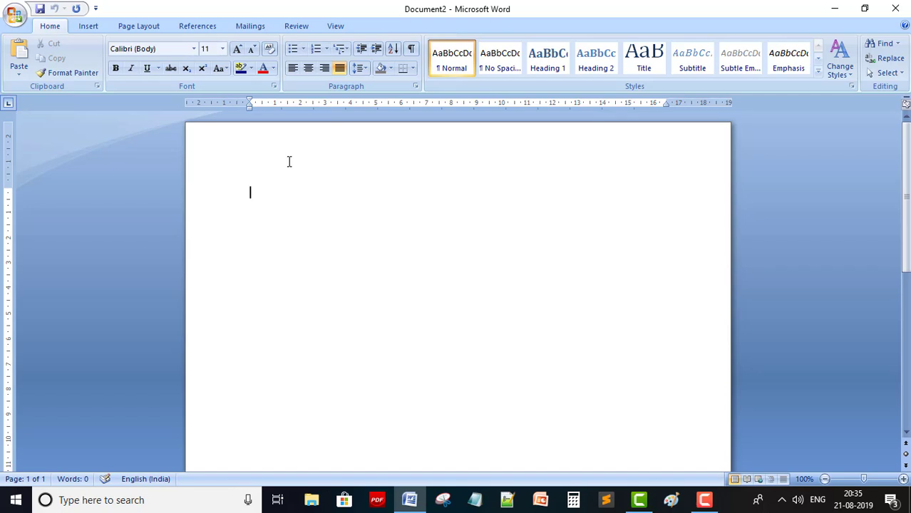
Clear the stray letters and set the font size to 12 pt
{"action": "type", "text": "ra"}
{"action": "key", "text": "BackSpace"}
{"action": "key", "text": "BackSpace"}
{"action": "left_click", "coordinate": [222, 48]}
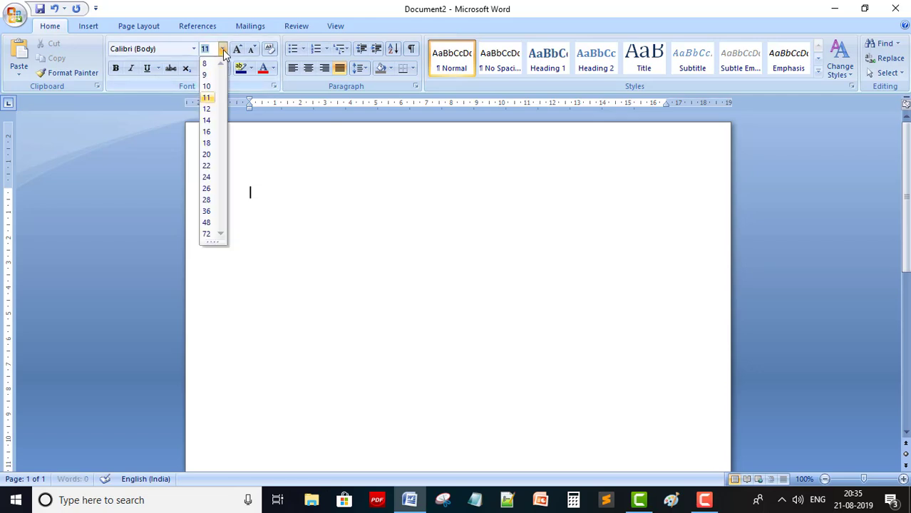
{"action": "left_click", "coordinate": [208, 108]}
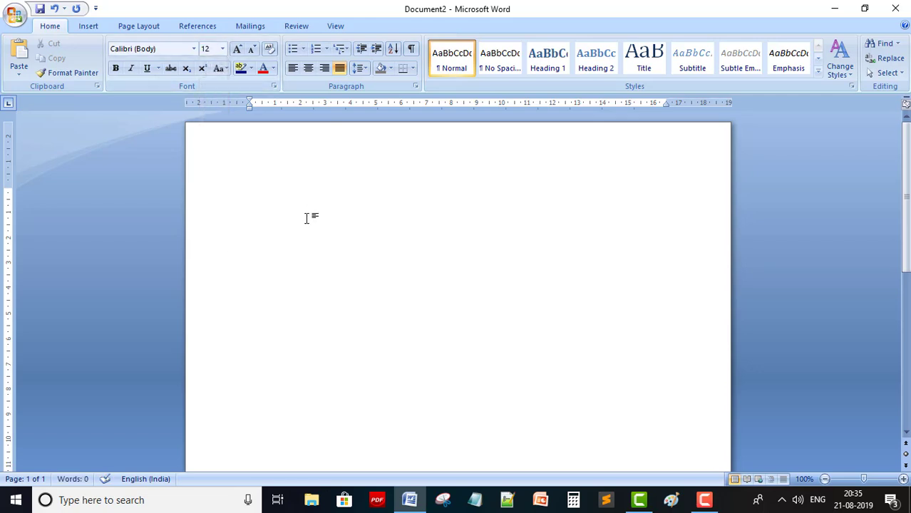
Generate sample paragraphs with =rand(2,2) and then =rand(8,3)
{"action": "type", "text": "=rand(2,2)"}
{"action": "key", "text": "Return"}
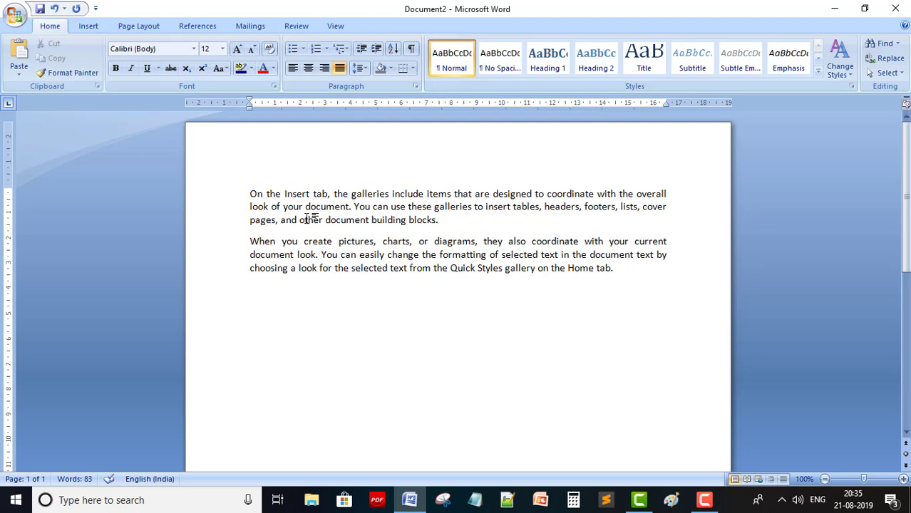
{"action": "type", "text": "=rand(8,3)"}
{"action": "key", "text": "Return"}
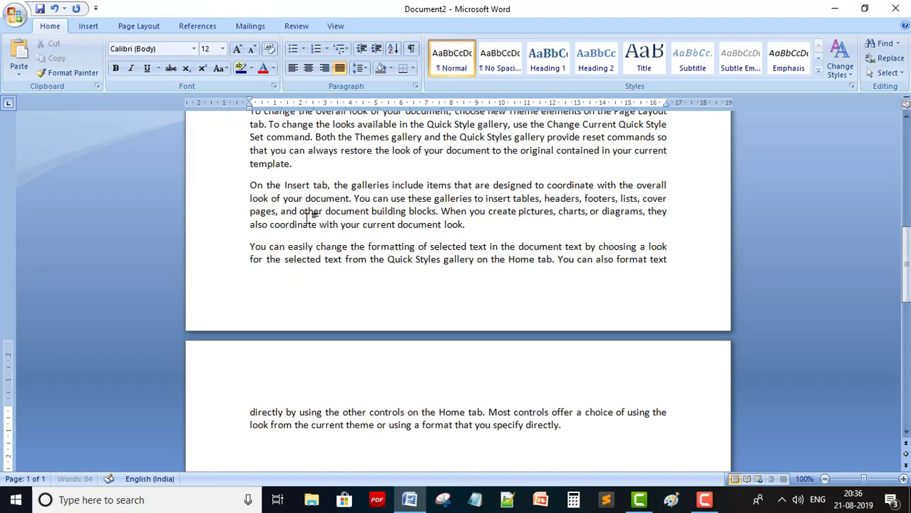
{"action": "scroll", "coordinate": [351, 278], "scroll_direction": "up", "scroll_amount": 1}
{"action": "scroll", "coordinate": [351, 278], "scroll_direction": "up", "scroll_amount": 15}
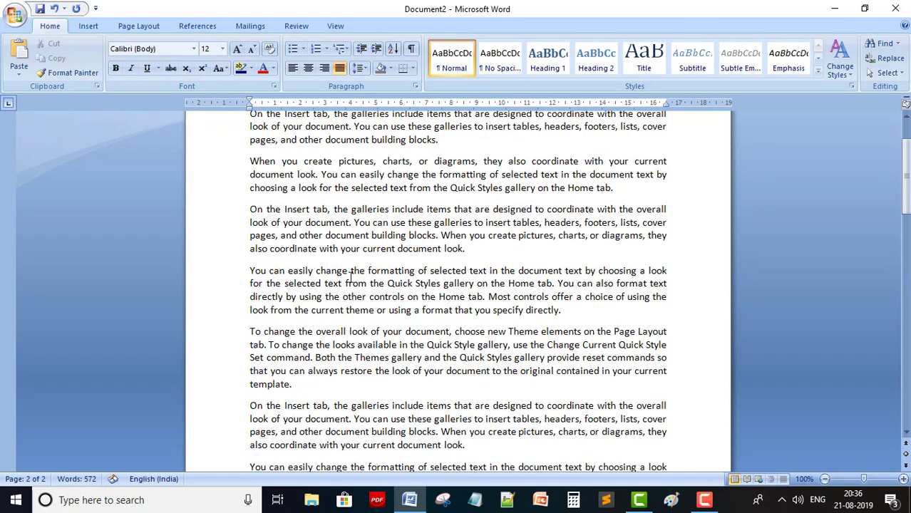
{"action": "scroll", "coordinate": [350, 278], "scroll_direction": "down", "scroll_amount": 15}
{"action": "scroll", "coordinate": [351, 278], "scroll_direction": "up", "scroll_amount": 15}
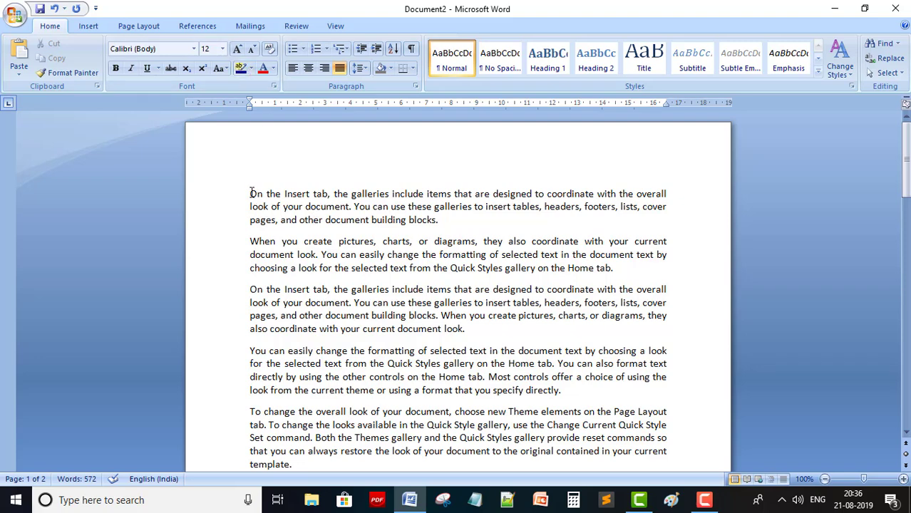
{"action": "left_click_drag", "start_coordinate": [250, 194], "coordinate": [441, 221]}
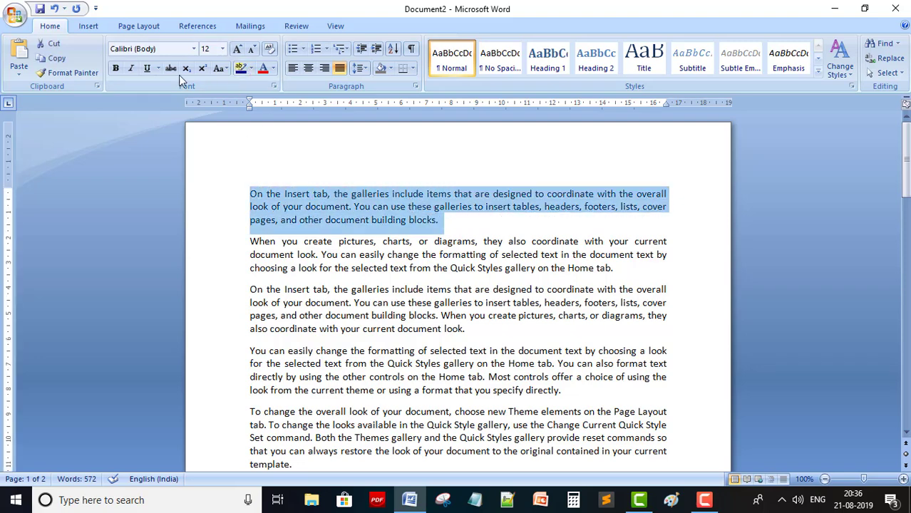
{"action": "left_click", "coordinate": [192, 51]}
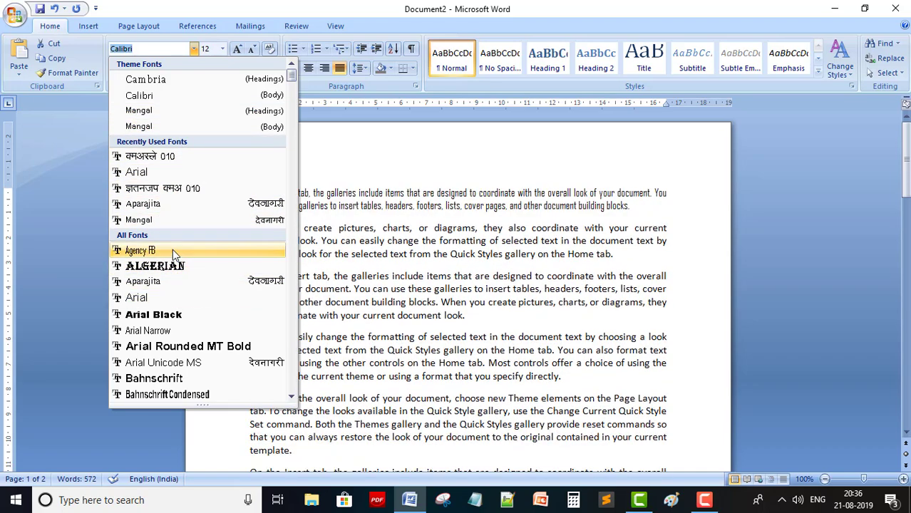
{"action": "left_click", "coordinate": [171, 266]}
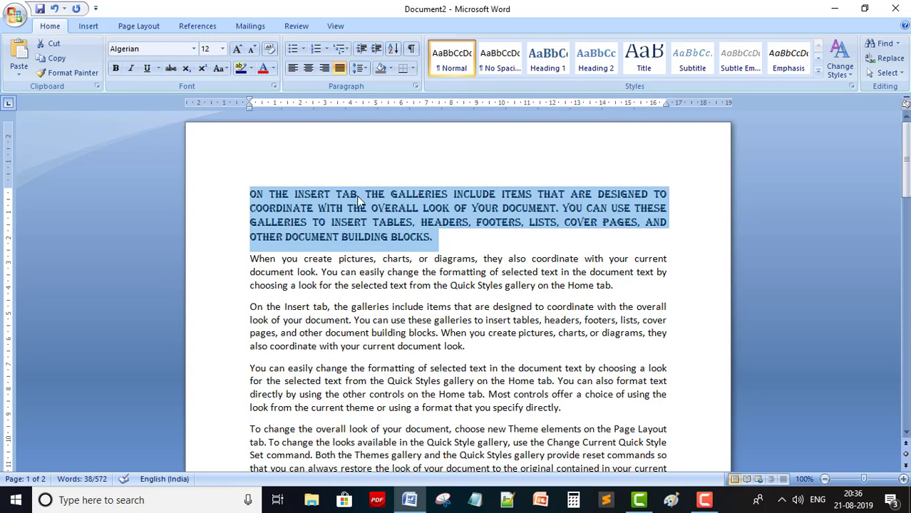
{"action": "left_click", "coordinate": [414, 261]}
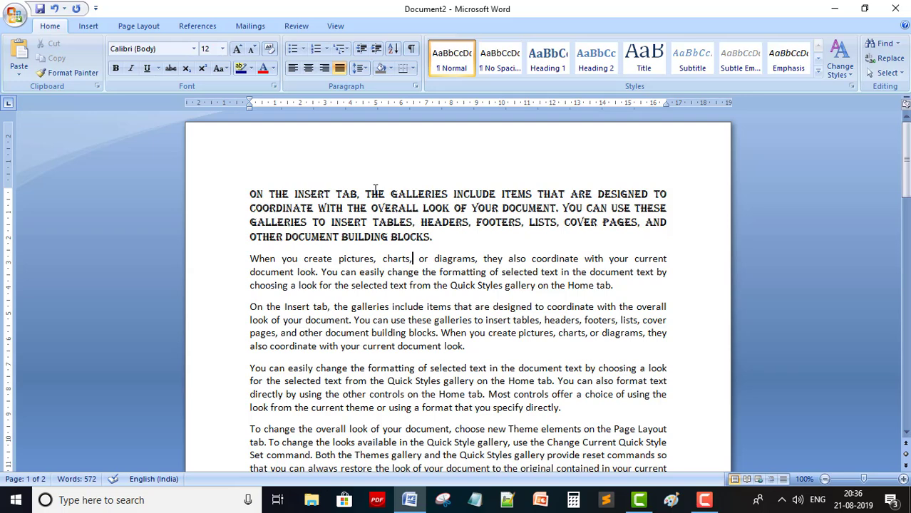
{"action": "key", "text": "ctrl+z"}
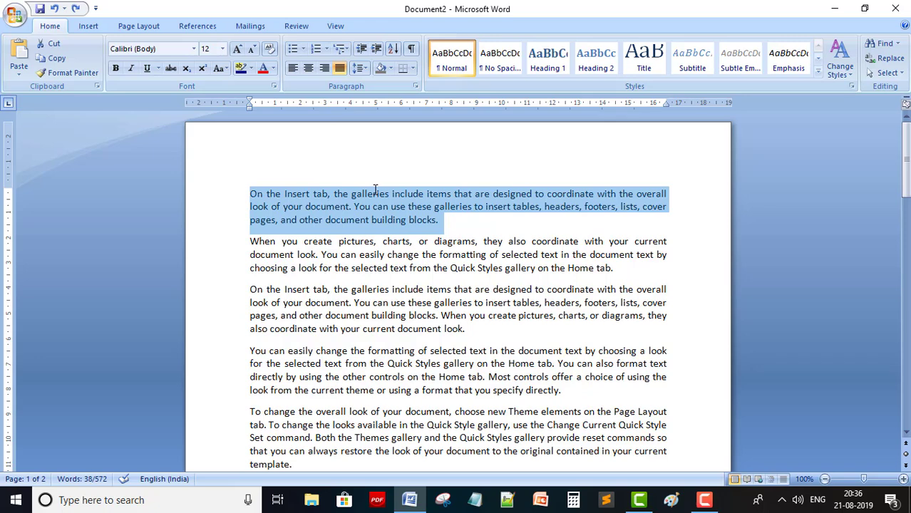
{"action": "key", "text": "ctrl+y"}
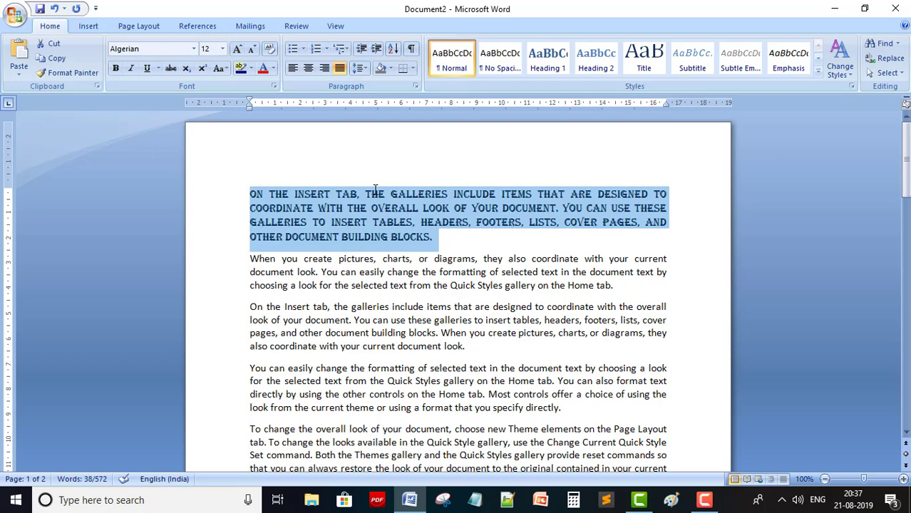
{"action": "key", "text": "ctrl+z"}
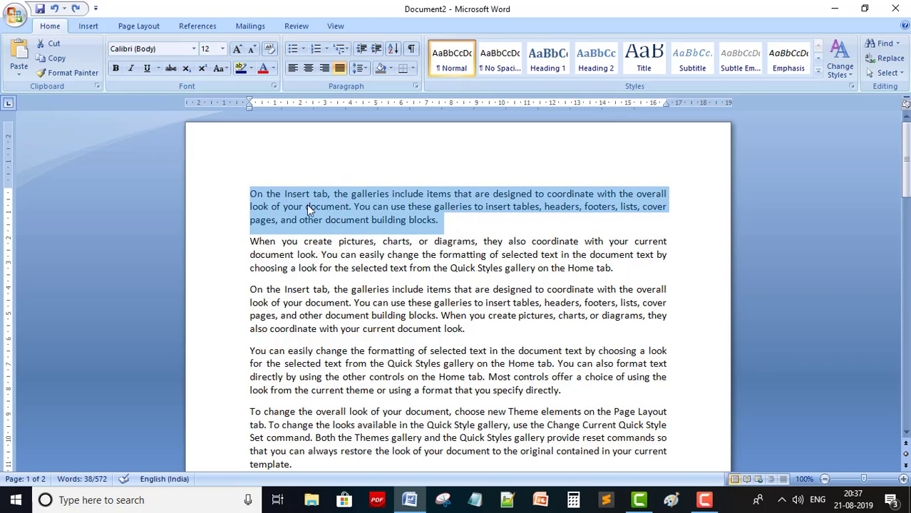
Apply and remove bold, then italic, on the first paragraph
{"action": "left_click", "coordinate": [115, 71]}
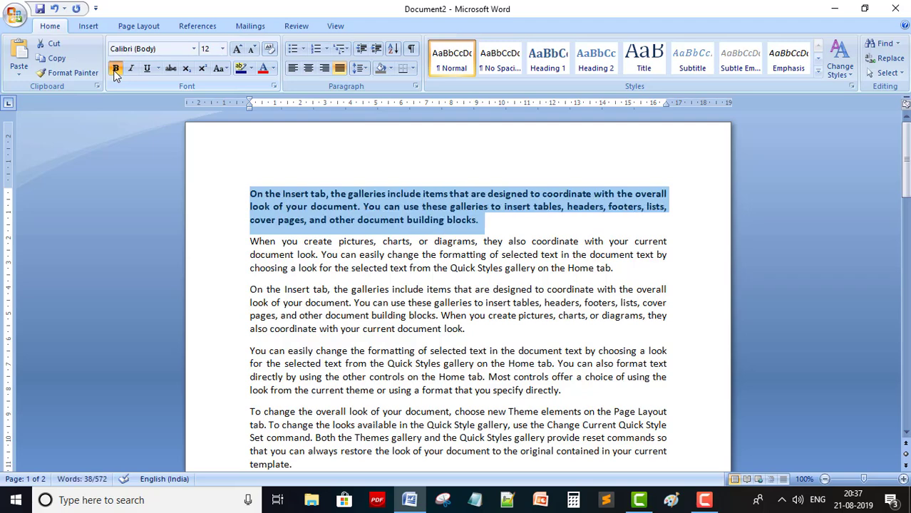
{"action": "left_click", "coordinate": [115, 71]}
{"action": "left_click", "coordinate": [131, 71]}
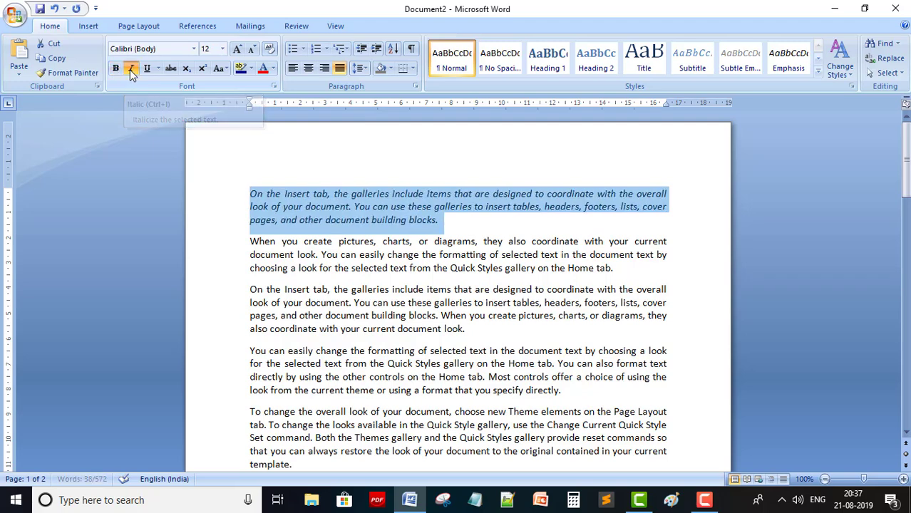
{"action": "left_click", "coordinate": [131, 71]}
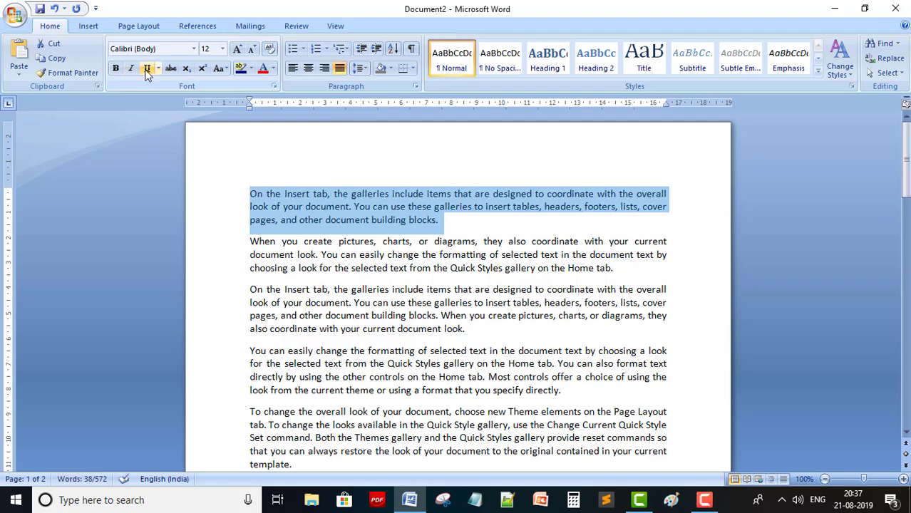
Underline the first paragraph using the thick underline style
{"action": "left_click", "coordinate": [146, 70]}
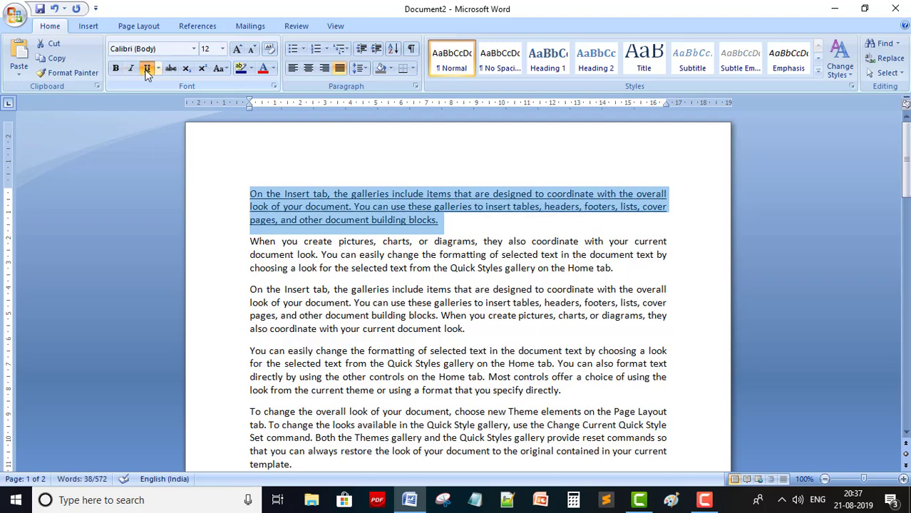
{"action": "left_click", "coordinate": [157, 69]}
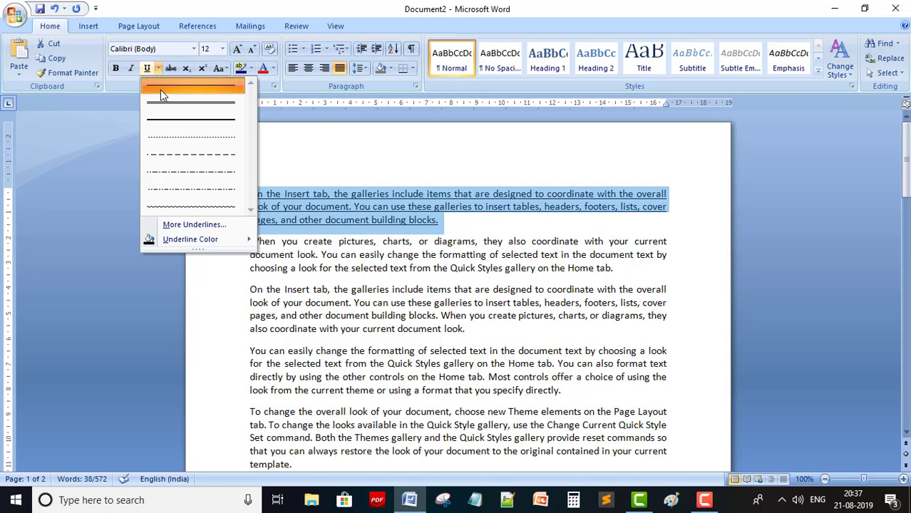
{"action": "left_click", "coordinate": [168, 105]}
{"action": "left_click", "coordinate": [158, 69]}
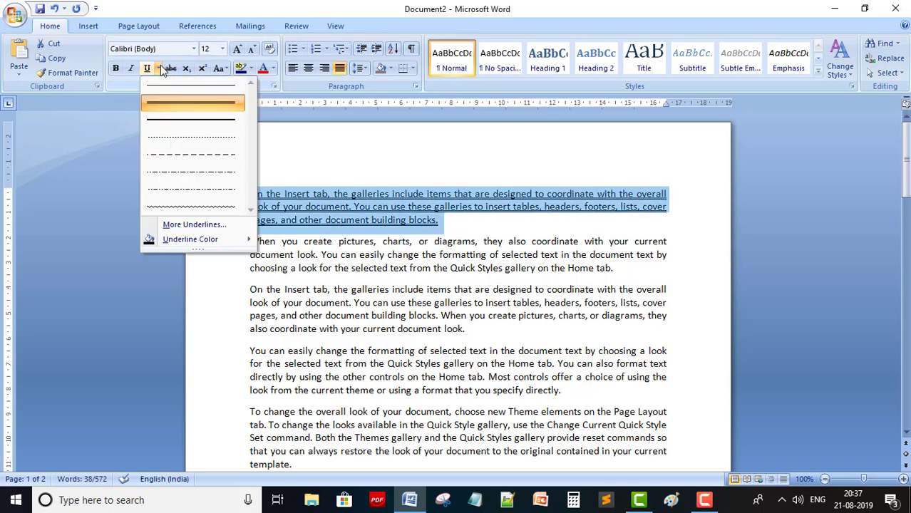
In the Font dialog, set a dash-dot-dot underline and tick Shadow for the first paragraph
{"action": "left_click", "coordinate": [199, 228]}
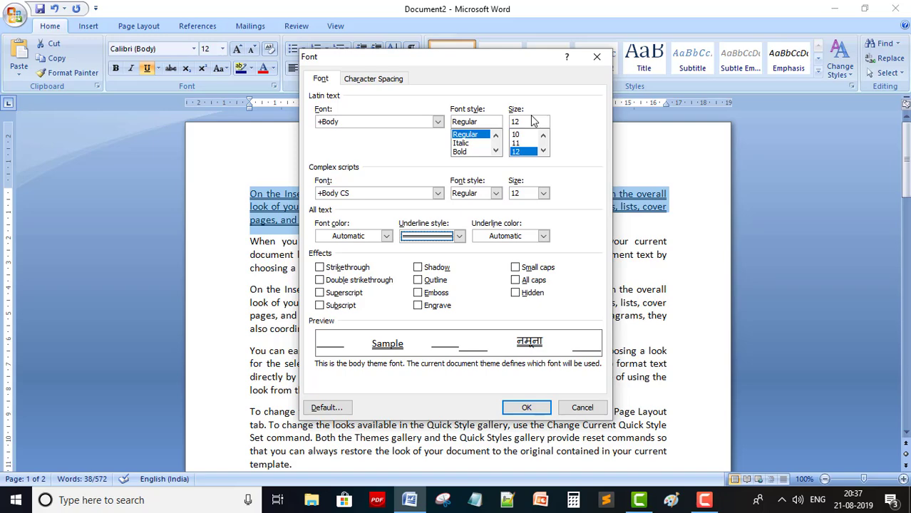
{"action": "left_click", "coordinate": [459, 236]}
{"action": "left_click_drag", "start_coordinate": [461, 267], "coordinate": [460, 302]}
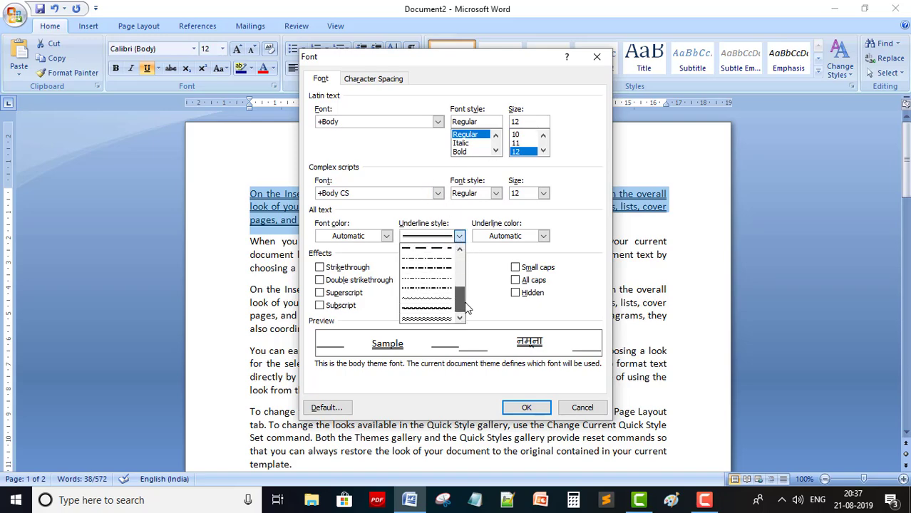
{"action": "left_click", "coordinate": [426, 272]}
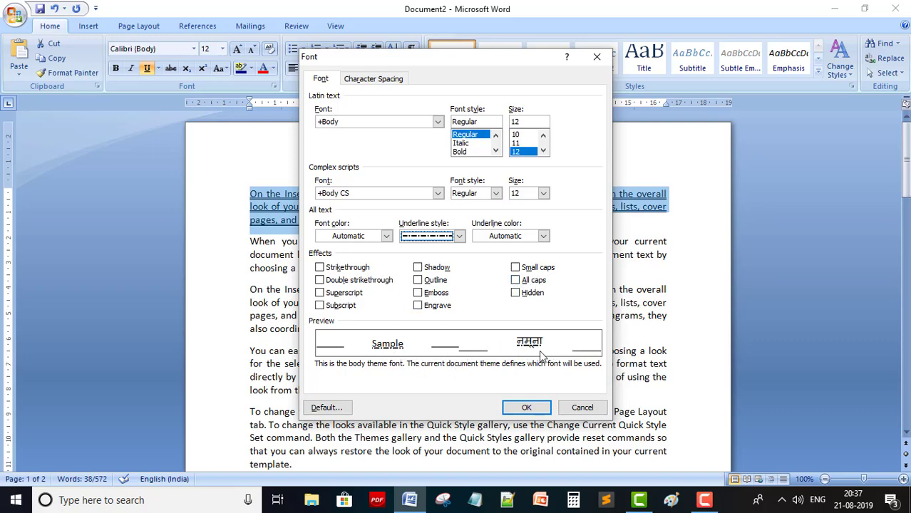
{"action": "left_click", "coordinate": [419, 269]}
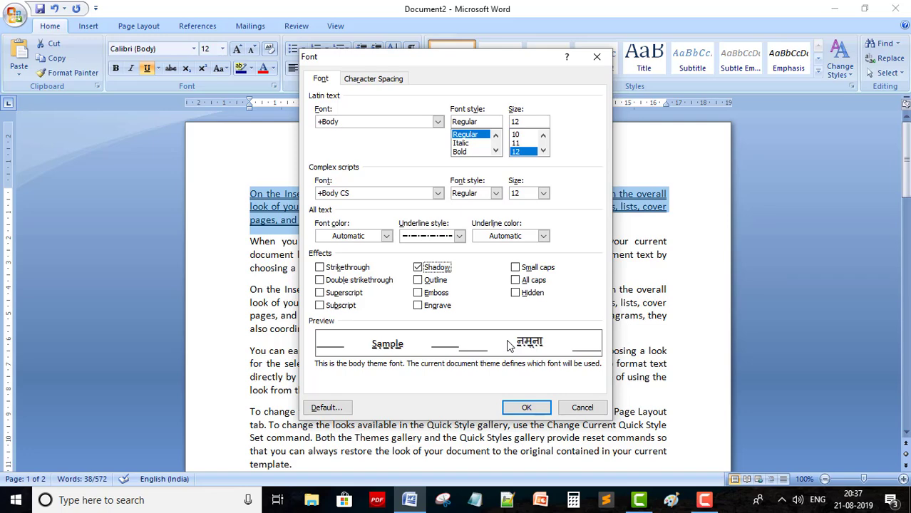
{"action": "left_click", "coordinate": [527, 408]}
{"action": "left_click", "coordinate": [463, 289]}
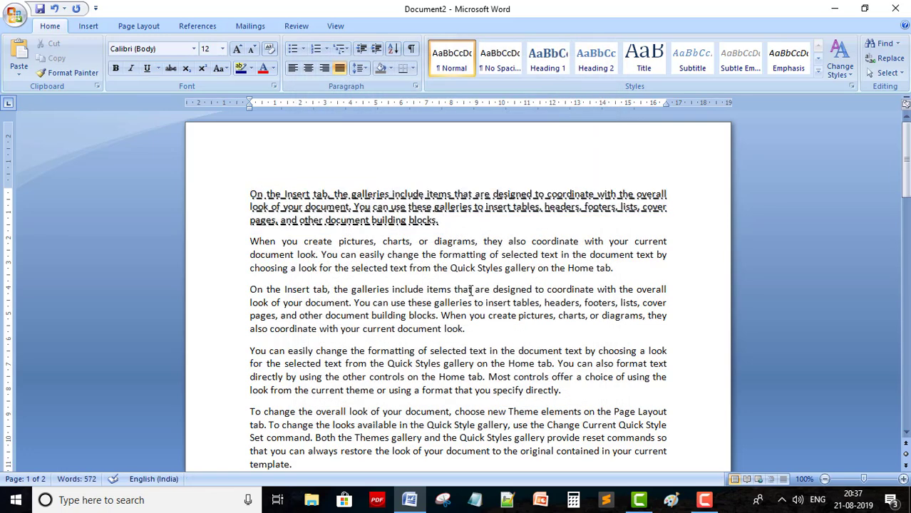
Undo the shadow and underline, leaving the first paragraph in italic
{"action": "key", "text": "ctrl+z"}
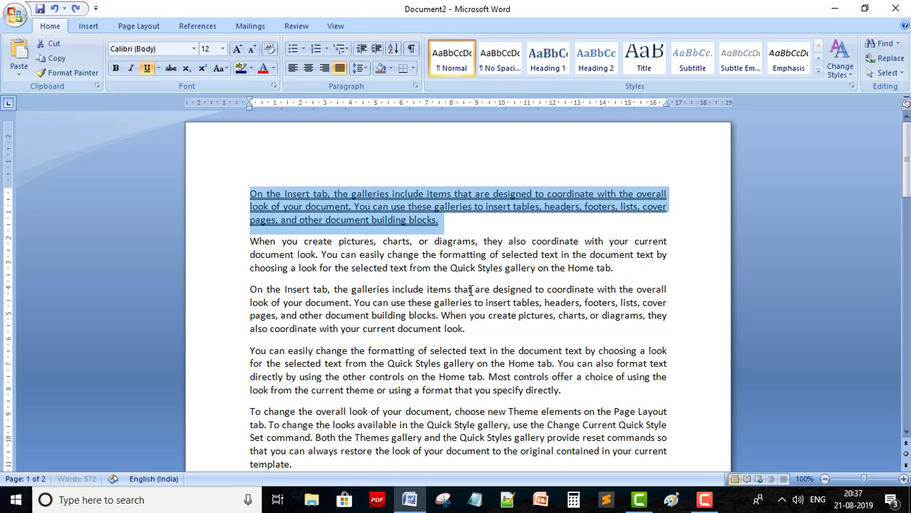
{"action": "key", "text": "ctrl+u"}
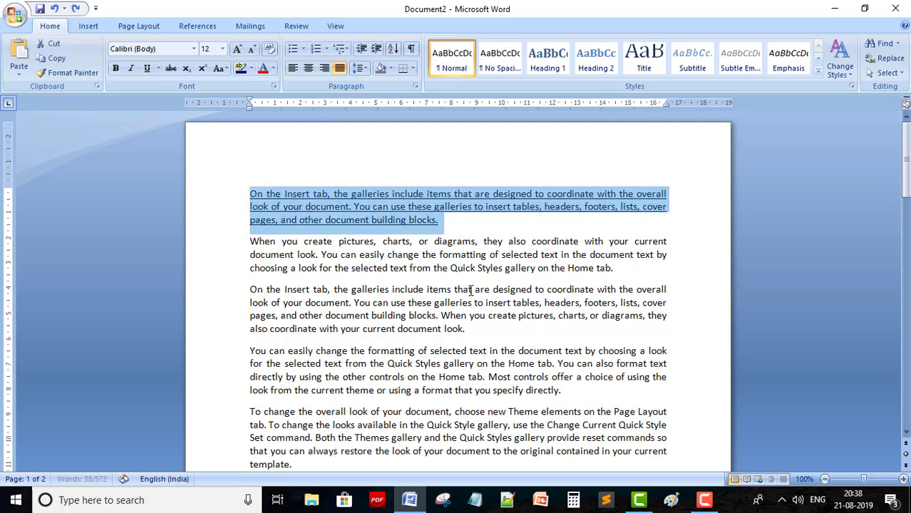
{"action": "key", "text": "ctrl+i"}
{"action": "left_click", "coordinate": [418, 302]}
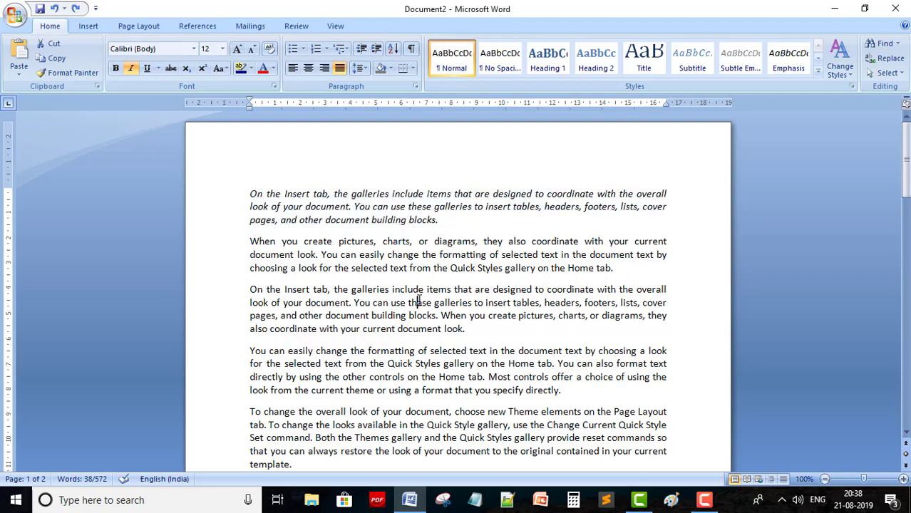
Reapply size 12 to the second paragraph, then select the first paragraph
{"action": "left_click", "coordinate": [221, 50]}
{"action": "left_click", "coordinate": [222, 53]}
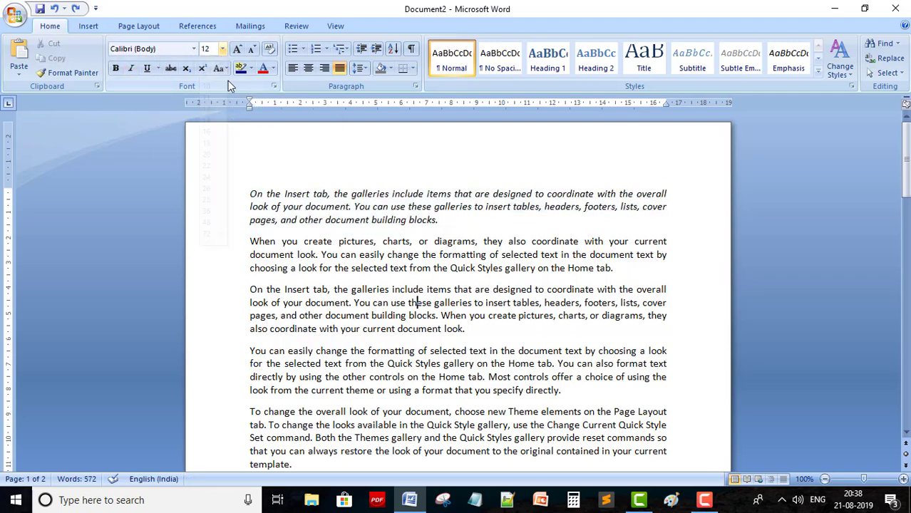
{"action": "left_click", "coordinate": [342, 266]}
{"action": "left_click_drag", "start_coordinate": [251, 241], "coordinate": [618, 270]}
{"action": "left_click", "coordinate": [223, 50]}
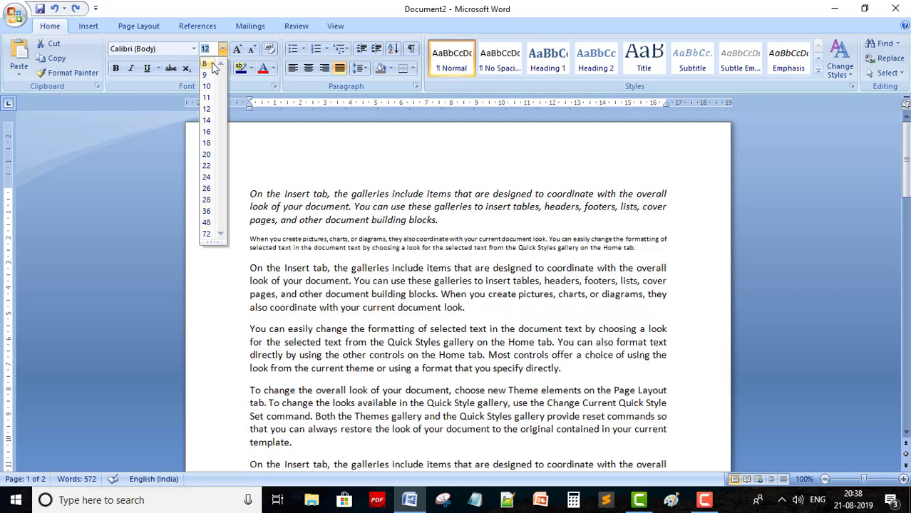
{"action": "left_click", "coordinate": [208, 110]}
{"action": "left_click", "coordinate": [274, 163]}
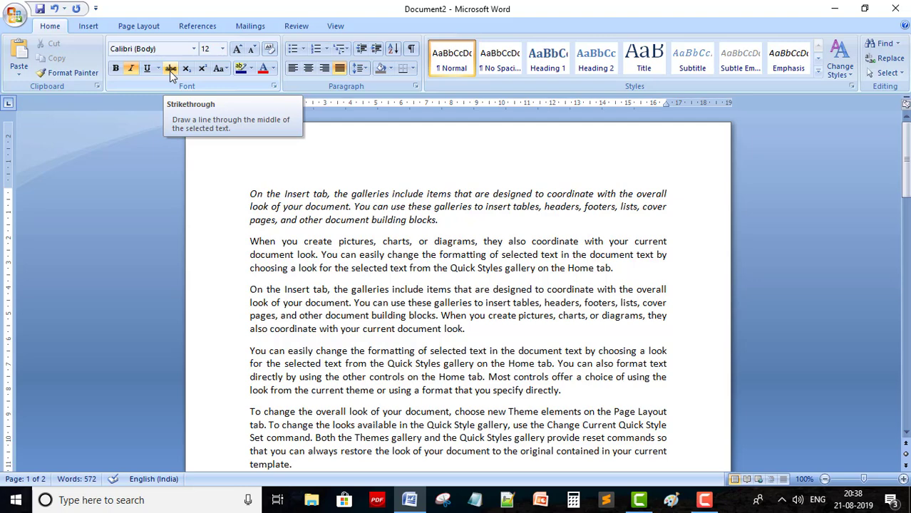
{"action": "left_click_drag", "start_coordinate": [250, 193], "coordinate": [460, 226]}
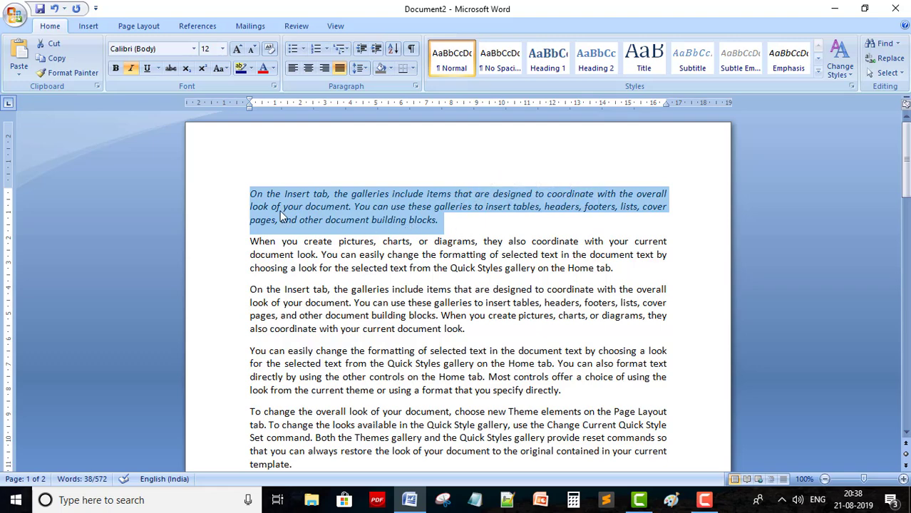
{"action": "left_click", "coordinate": [170, 69]}
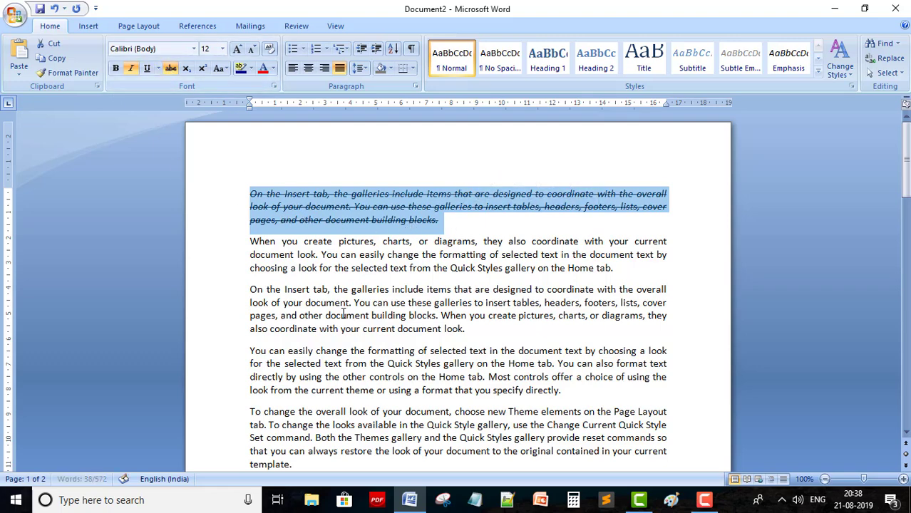
{"action": "left_click", "coordinate": [303, 233]}
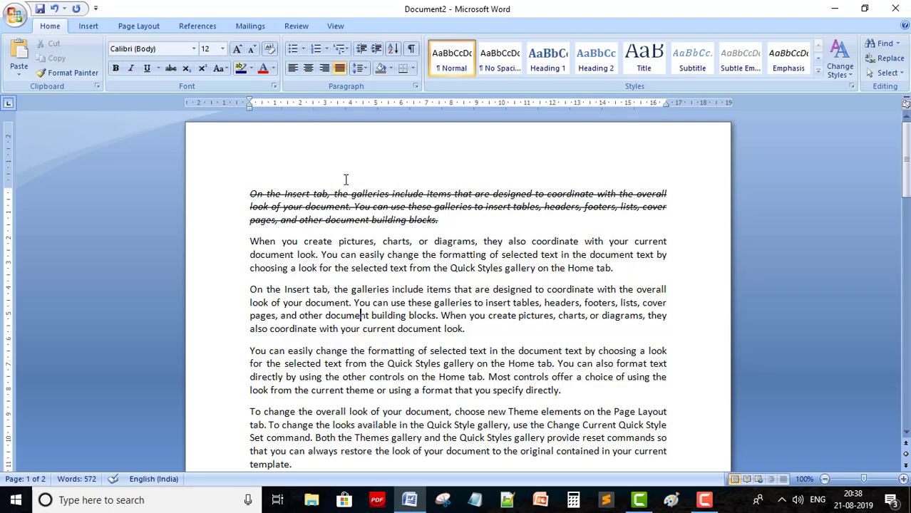
{"action": "key", "text": "ctrl+z"}
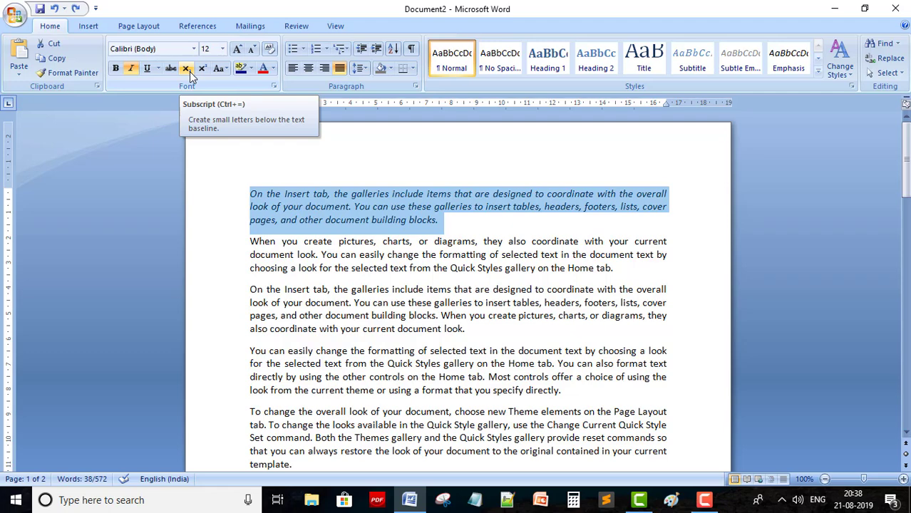
Below the page 2 paragraph, type S2 with a subscript 2 and enlarge it to 42 pt
{"action": "left_click", "coordinate": [480, 236]}
{"action": "scroll", "coordinate": [492, 260], "scroll_direction": "down", "scroll_amount": 10}
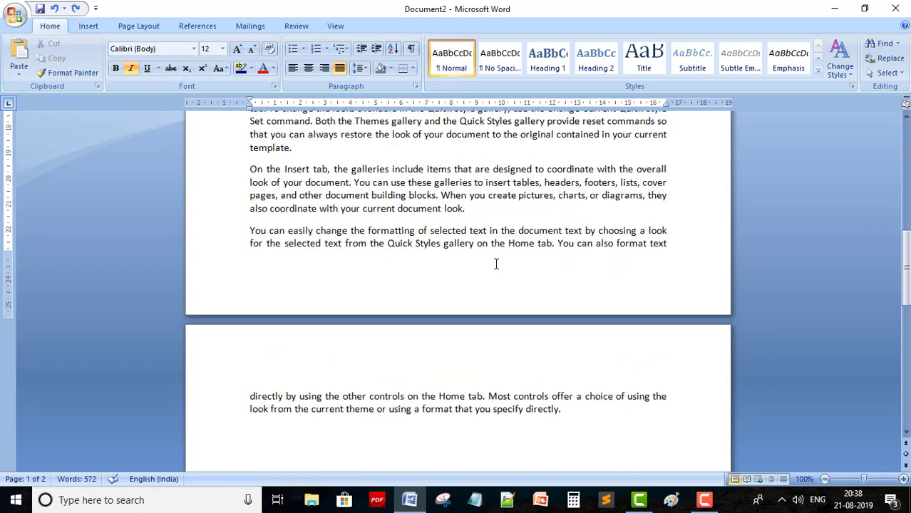
{"action": "left_click", "coordinate": [282, 252]}
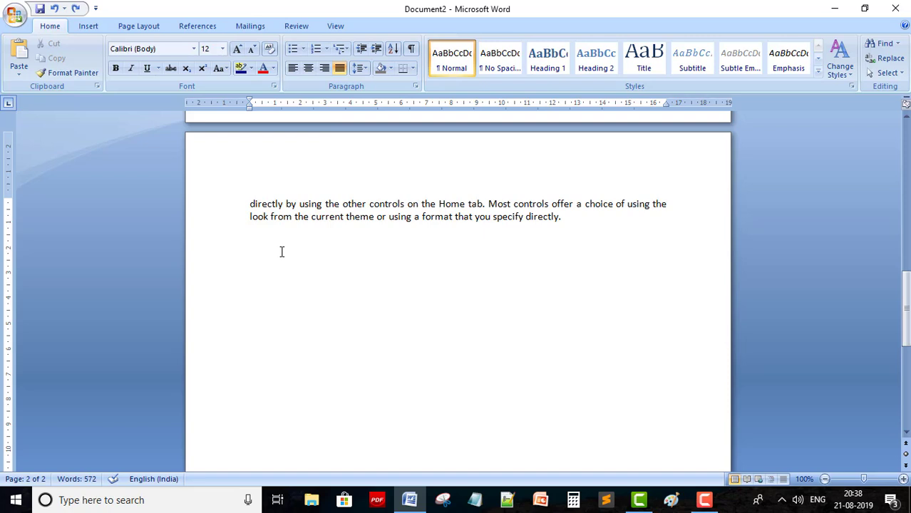
{"action": "type", "text": "S2"}
{"action": "key", "text": "shift+Left"}
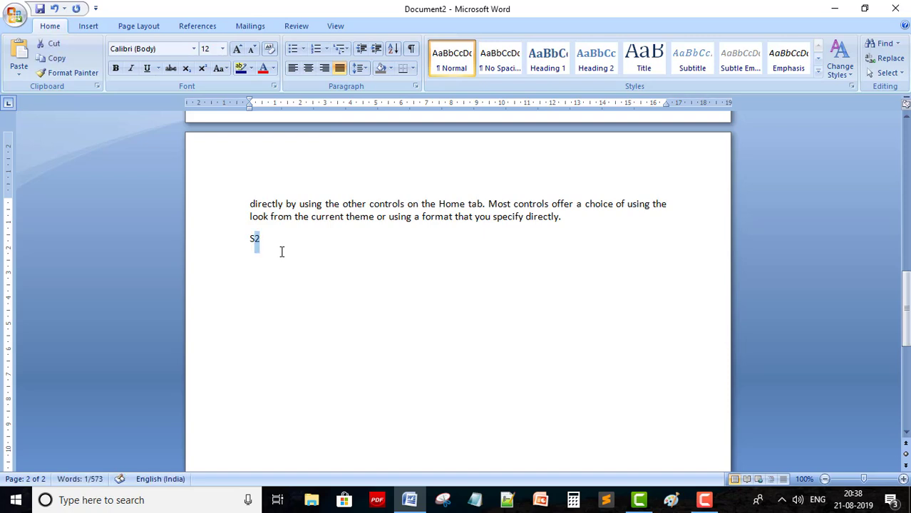
{"action": "left_click", "coordinate": [187, 69]}
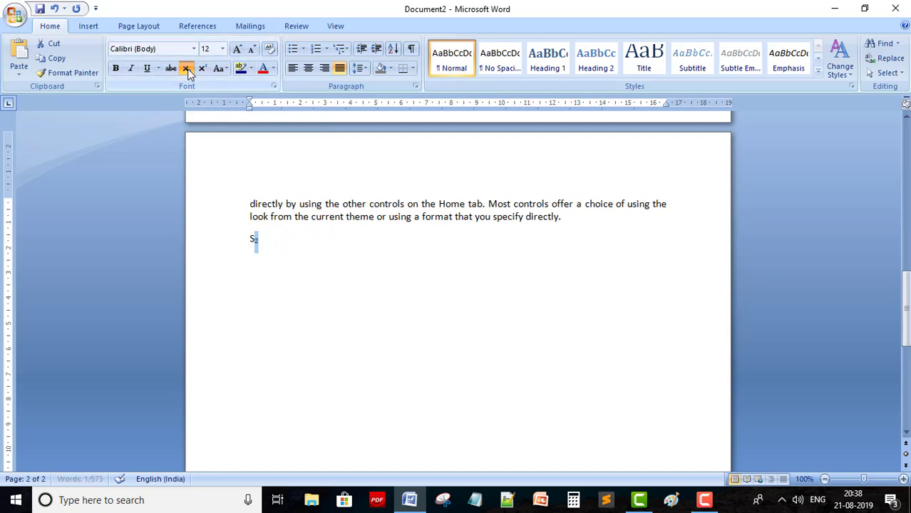
{"action": "left_click", "coordinate": [311, 306]}
{"action": "left_click_drag", "start_coordinate": [246, 237], "coordinate": [264, 240]}
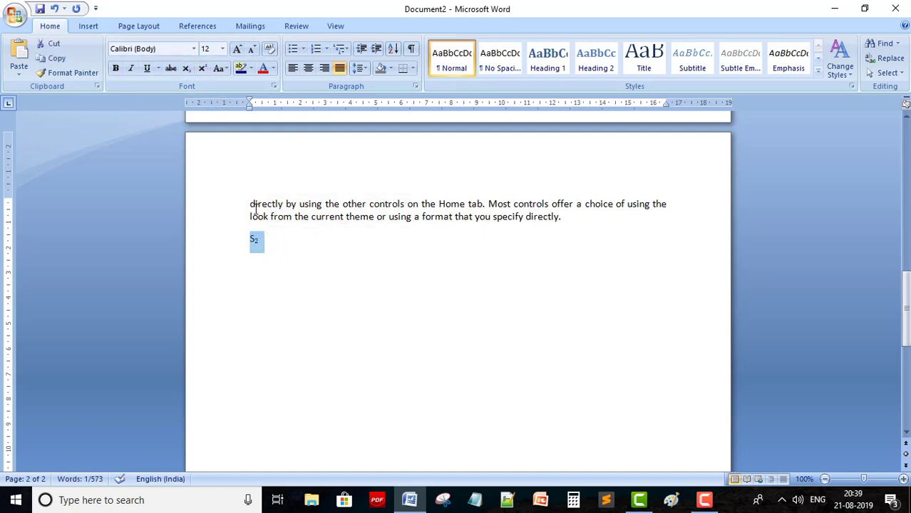
{"action": "key", "text": "ctrl+bracketright"}
{"action": "key", "text": "ctrl+bracketright"}
{"action": "key", "text": "ctrl+bracketright"}
{"action": "key", "text": "ctrl+bracketright"}
{"action": "key", "text": "ctrl+bracketright"}
{"action": "key", "text": "ctrl+bracketright"}
{"action": "key", "text": "ctrl+bracketright"}
{"action": "key", "text": "ctrl+bracketright"}
{"action": "key", "text": "ctrl+bracketright"}
{"action": "key", "text": "ctrl+bracketright"}
{"action": "key", "text": "ctrl+bracketright"}
{"action": "key", "text": "ctrl+bracketright"}
{"action": "key", "text": "ctrl+bracketright"}
{"action": "key", "text": "ctrl+bracketright"}
{"action": "key", "text": "ctrl+bracketright"}
{"action": "key", "text": "ctrl+bracketright"}
{"action": "key", "text": "ctrl+bracketright"}
{"action": "key", "text": "ctrl+bracketright"}
{"action": "key", "text": "ctrl+bracketright"}
{"action": "key", "text": "ctrl+bracketright"}
{"action": "key", "text": "ctrl+bracketright"}
{"action": "key", "text": "ctrl+bracketright"}
{"action": "key", "text": "ctrl+bracketright"}
{"action": "key", "text": "ctrl+bracketright"}
{"action": "key", "text": "ctrl+bracketright"}
{"action": "key", "text": "ctrl+bracketright"}
{"action": "key", "text": "ctrl+bracketright"}
{"action": "key", "text": "ctrl+bracketright"}
{"action": "key", "text": "ctrl+bracketright"}
{"action": "key", "text": "ctrl+bracketright"}
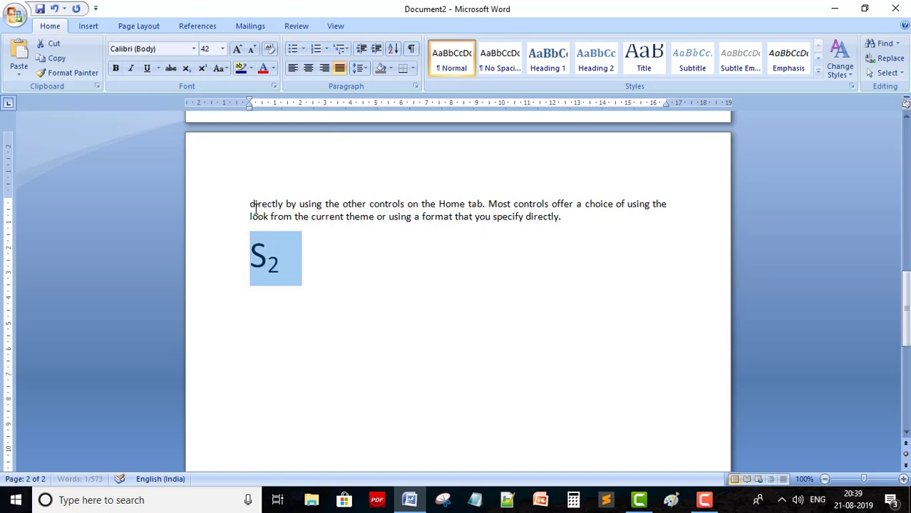
{"action": "left_click", "coordinate": [334, 286]}
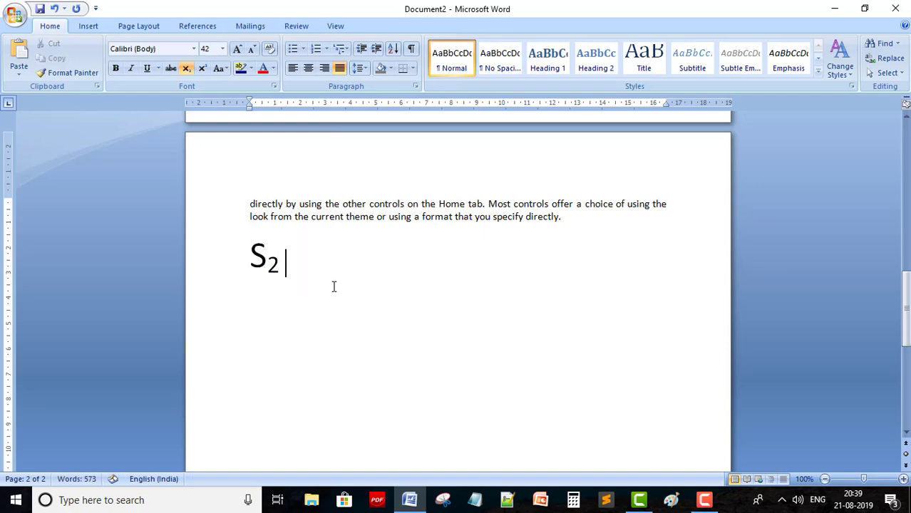
On a new line, type S2 with the 2 as superscript
{"action": "type", "text": "S"}
{"action": "key", "text": "BackSpace"}
{"action": "key", "text": "BackSpace"}
{"action": "key", "text": "Return"}
{"action": "type", "text": "S2"}
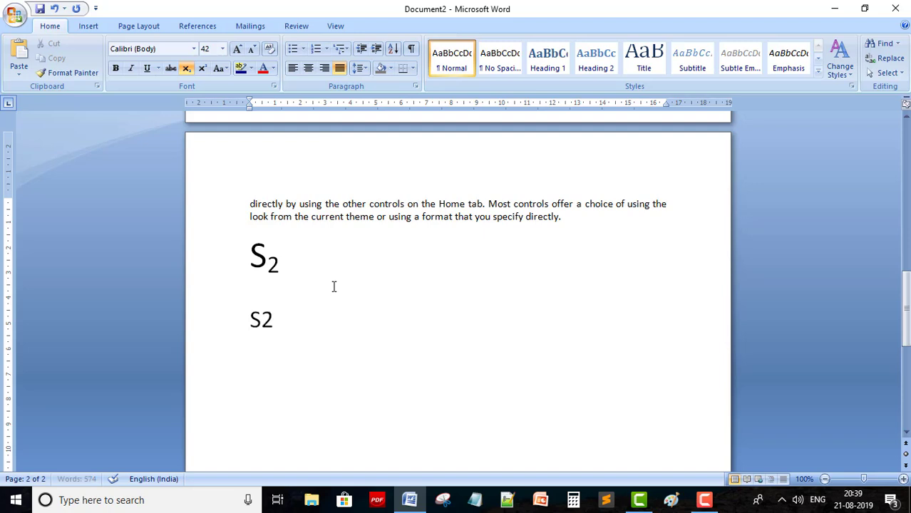
{"action": "key", "text": "shift+Left"}
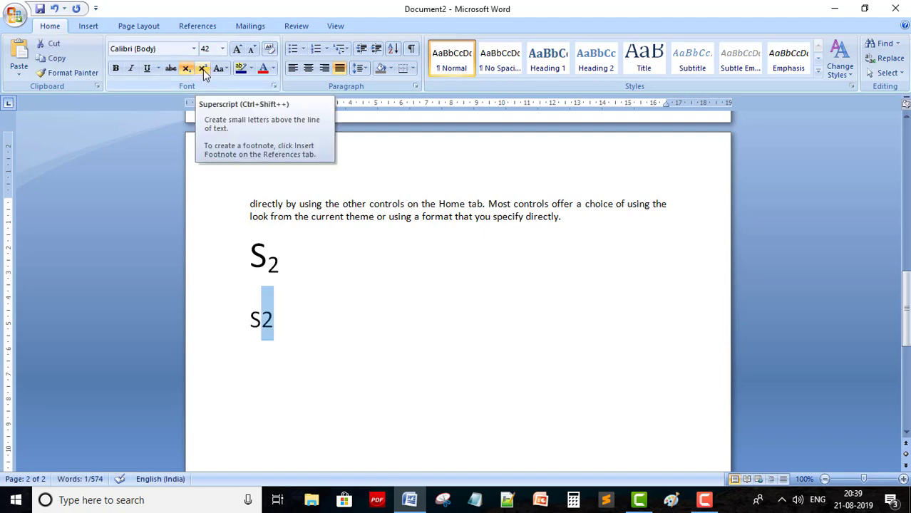
{"action": "left_click", "coordinate": [203, 70]}
{"action": "left_click", "coordinate": [324, 306]}
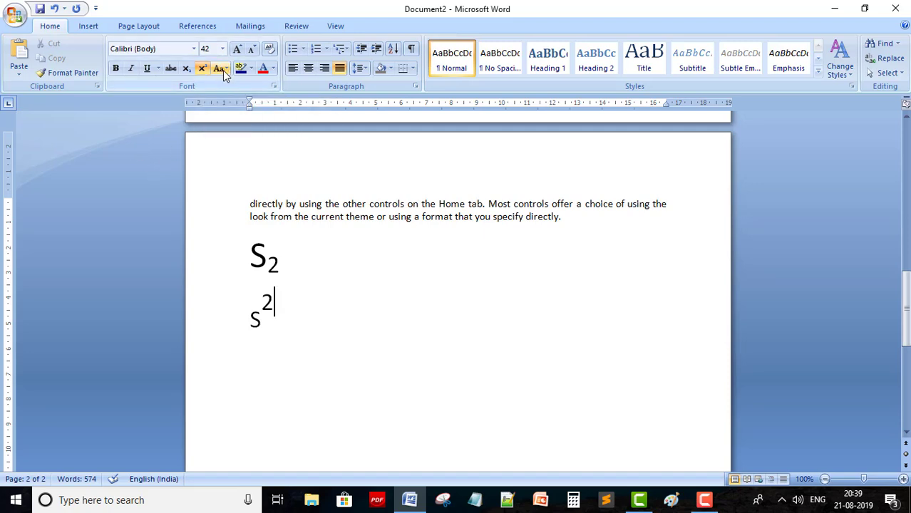
Select the 'When you create pictures' paragraph and change it to lowercase
{"action": "left_click", "coordinate": [223, 70]}
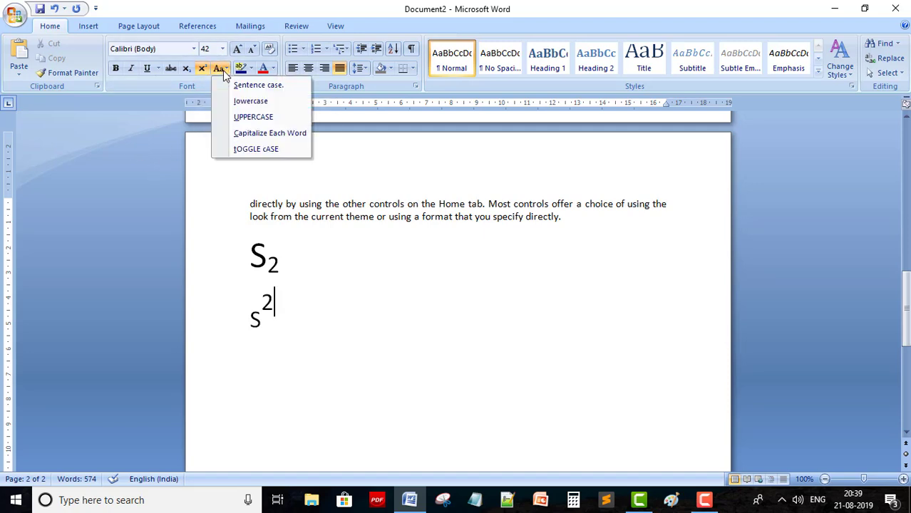
{"action": "scroll", "coordinate": [402, 258], "scroll_direction": "up", "scroll_amount": 10}
{"action": "scroll", "coordinate": [403, 258], "scroll_direction": "up", "scroll_amount": 10}
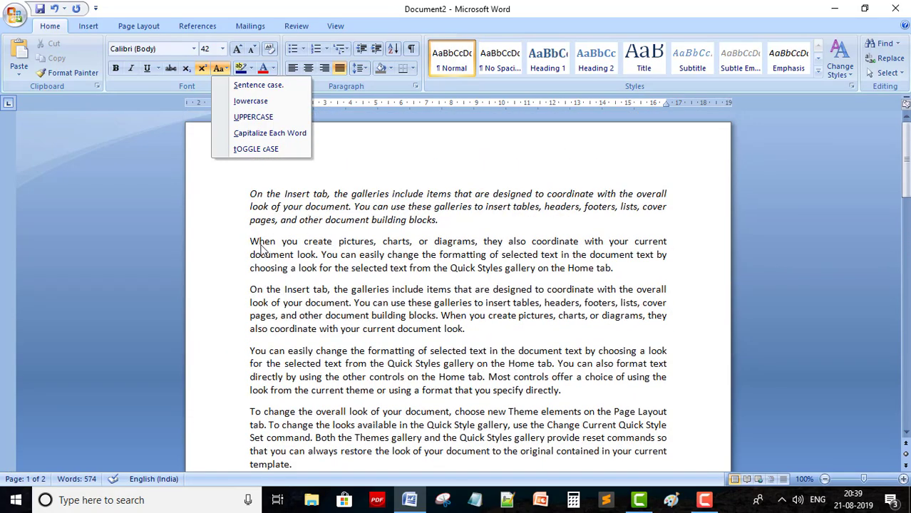
{"action": "left_click", "coordinate": [256, 244]}
{"action": "triple_click", "coordinate": [256, 244]}
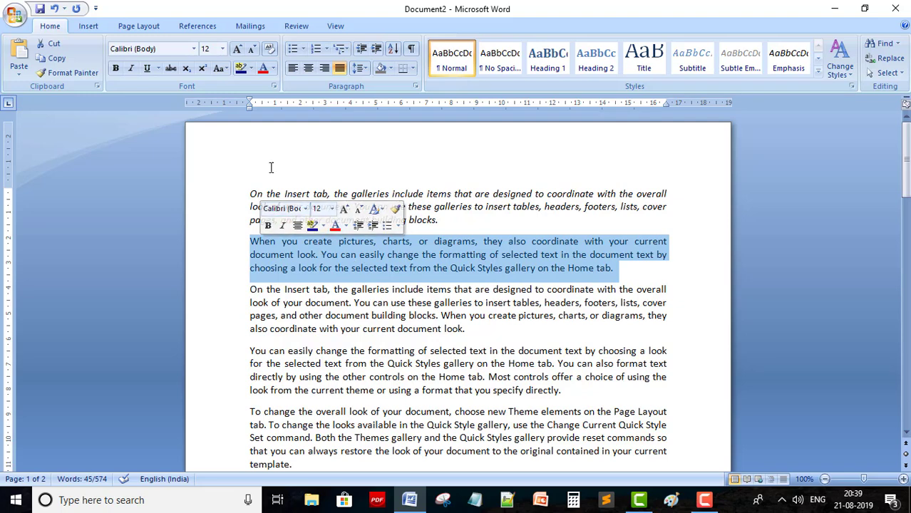
{"action": "left_click", "coordinate": [226, 70]}
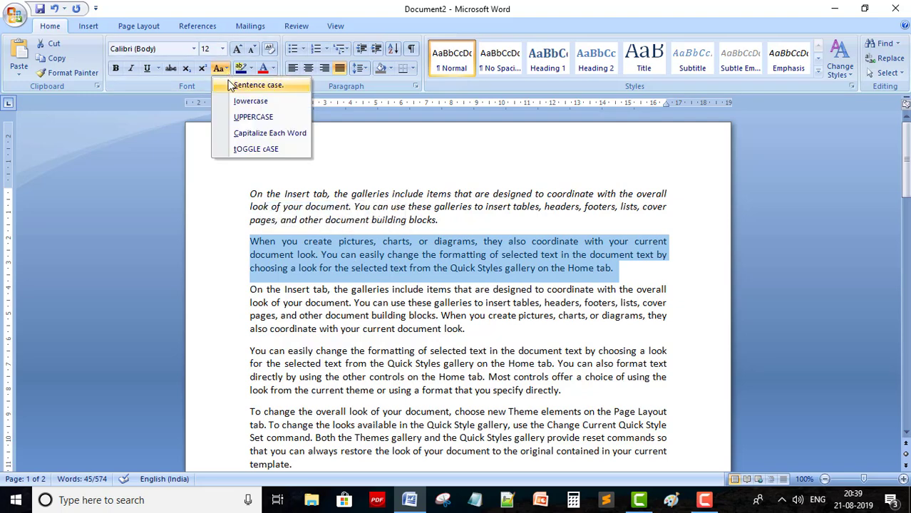
{"action": "left_click", "coordinate": [240, 102]}
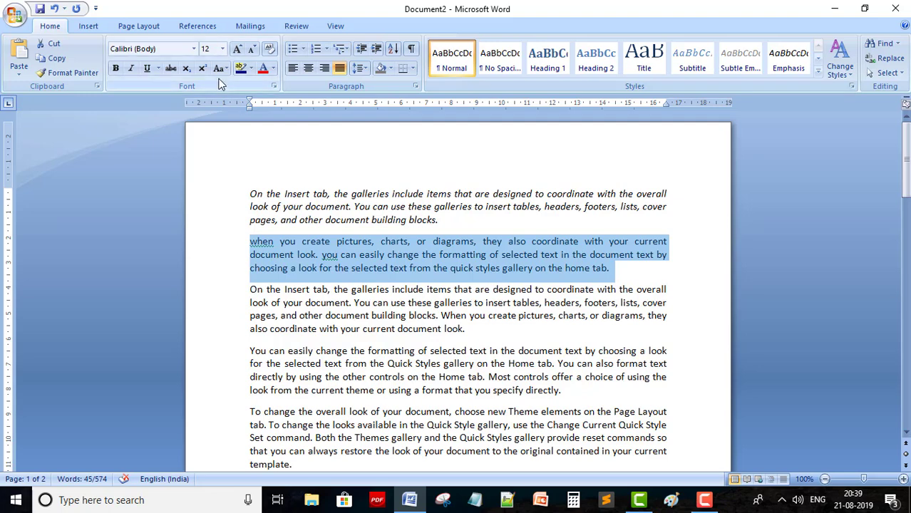
Cycle the paragraph through UPPERCASE, Capitalize Each Word, and finally tOGGLE cASE
{"action": "left_click", "coordinate": [225, 69]}
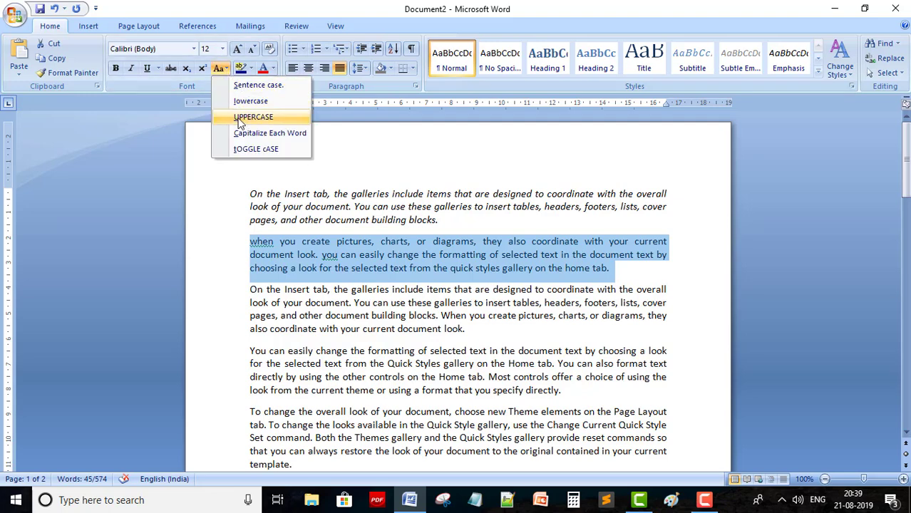
{"action": "left_click", "coordinate": [242, 117]}
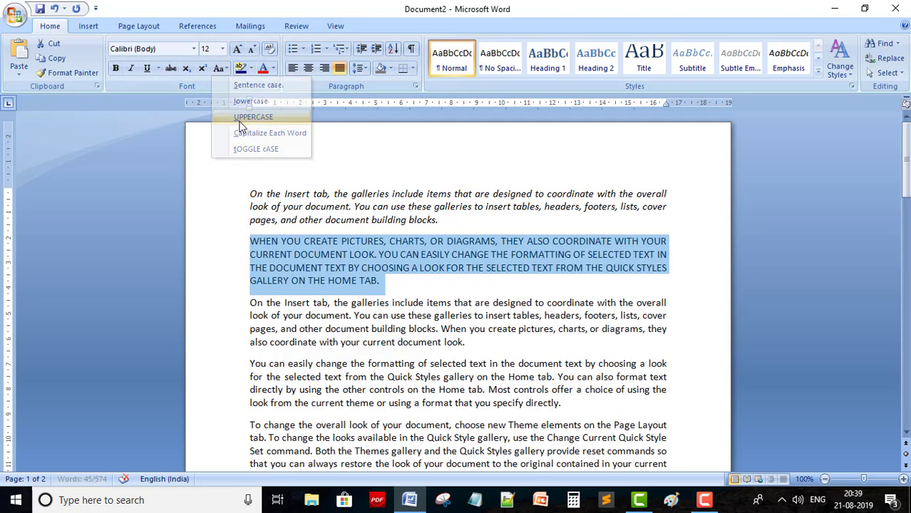
{"action": "left_click", "coordinate": [226, 70]}
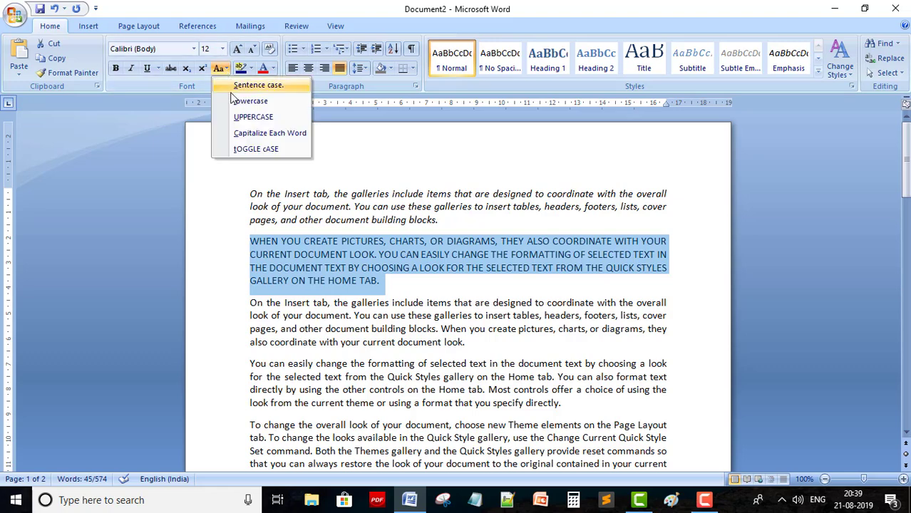
{"action": "left_click", "coordinate": [245, 135]}
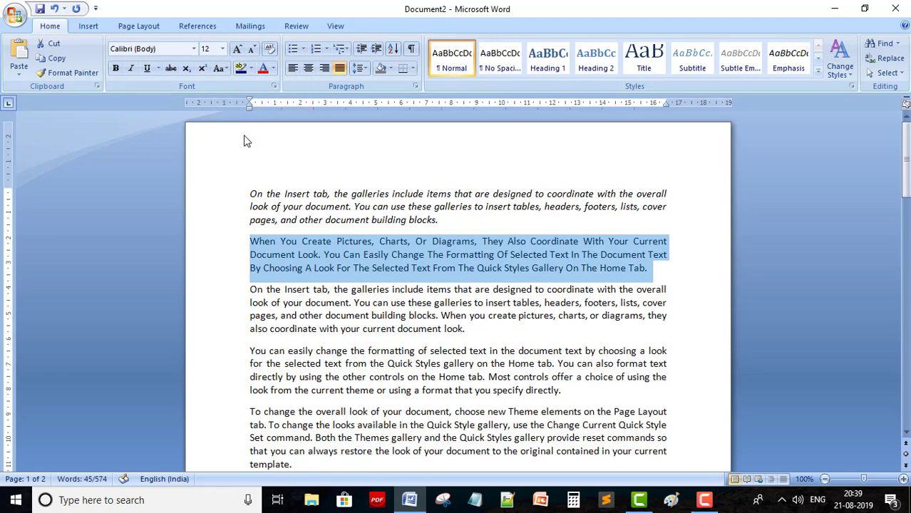
{"action": "left_click", "coordinate": [227, 69]}
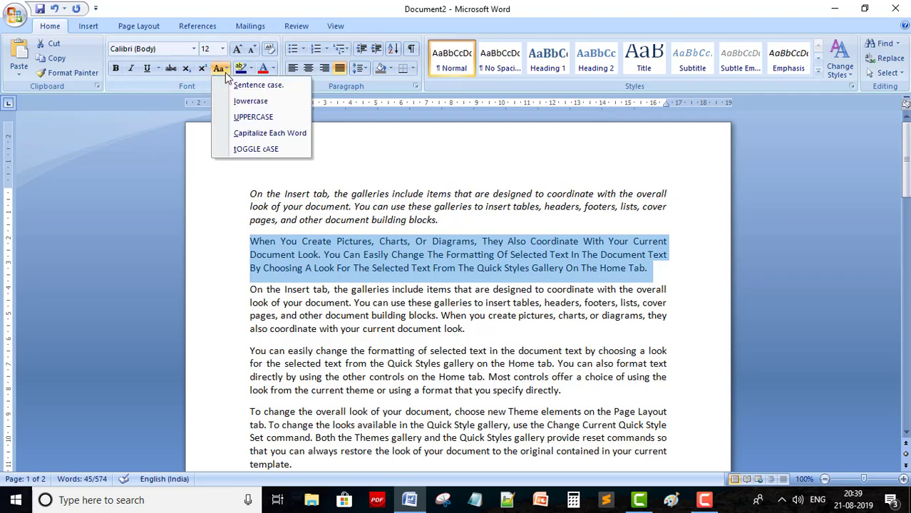
{"action": "left_click", "coordinate": [241, 149]}
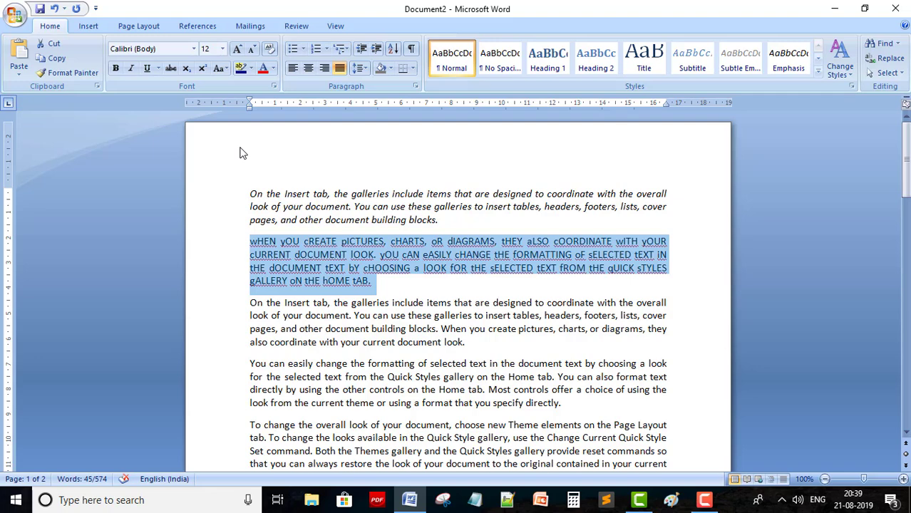
{"action": "left_click", "coordinate": [238, 50]}
{"action": "left_click", "coordinate": [238, 49]}
{"action": "left_click", "coordinate": [237, 50]}
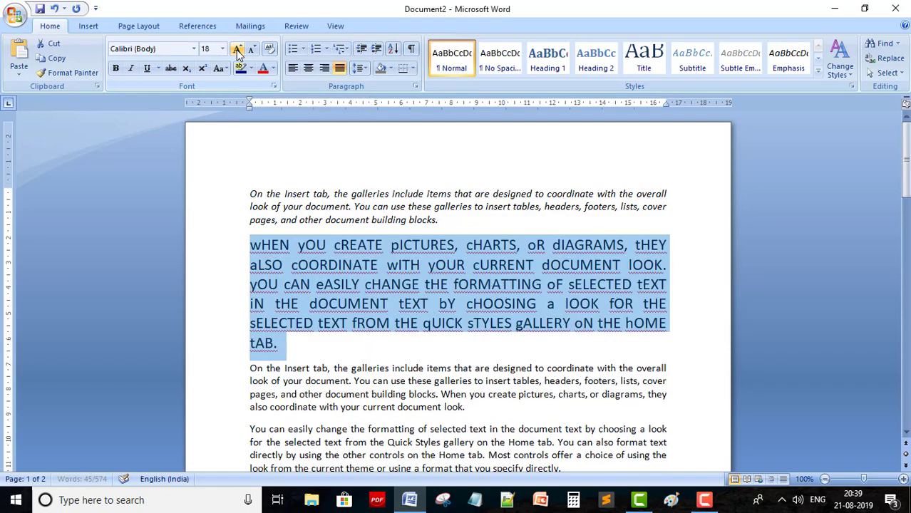
{"action": "left_click", "coordinate": [238, 50]}
{"action": "left_click", "coordinate": [238, 50]}
{"action": "left_click", "coordinate": [237, 50]}
{"action": "left_click", "coordinate": [237, 50]}
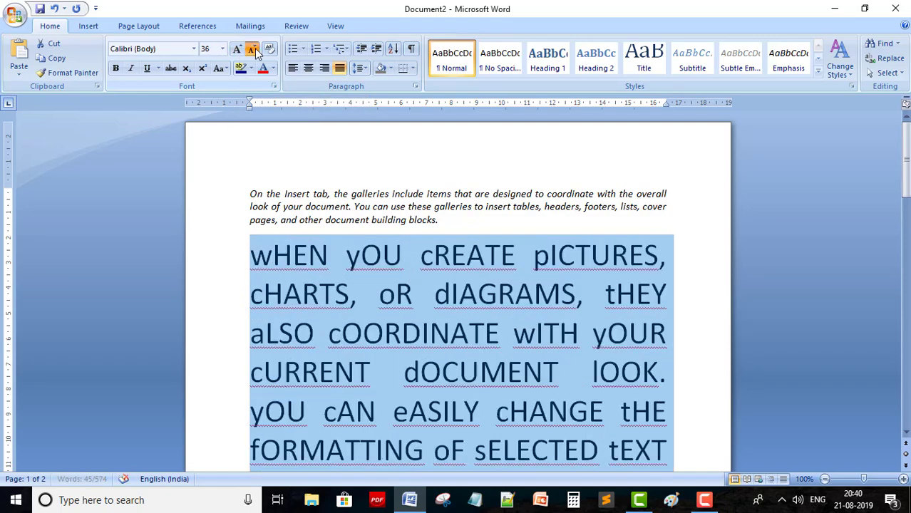
{"action": "left_click", "coordinate": [253, 50]}
{"action": "left_click", "coordinate": [253, 50]}
{"action": "left_click", "coordinate": [253, 50]}
{"action": "left_click", "coordinate": [253, 50]}
{"action": "left_click", "coordinate": [252, 50]}
{"action": "left_click", "coordinate": [253, 50]}
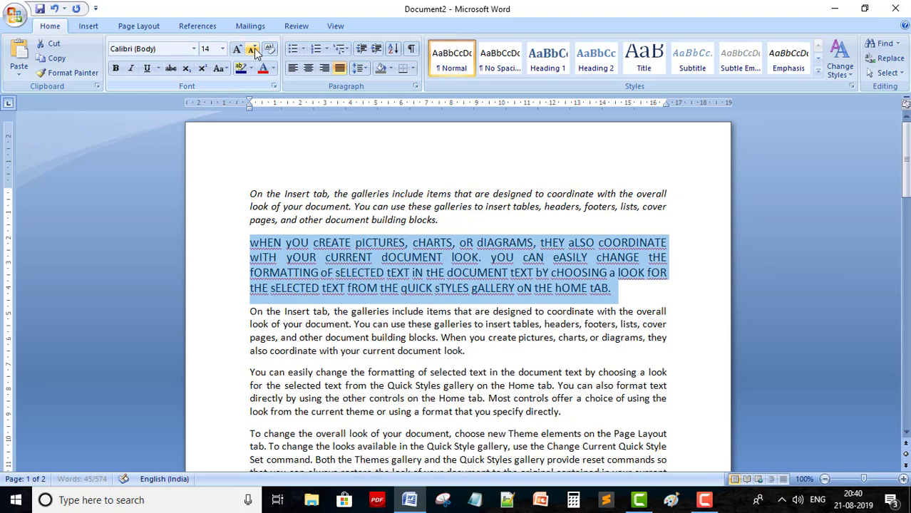
{"action": "left_click", "coordinate": [251, 51]}
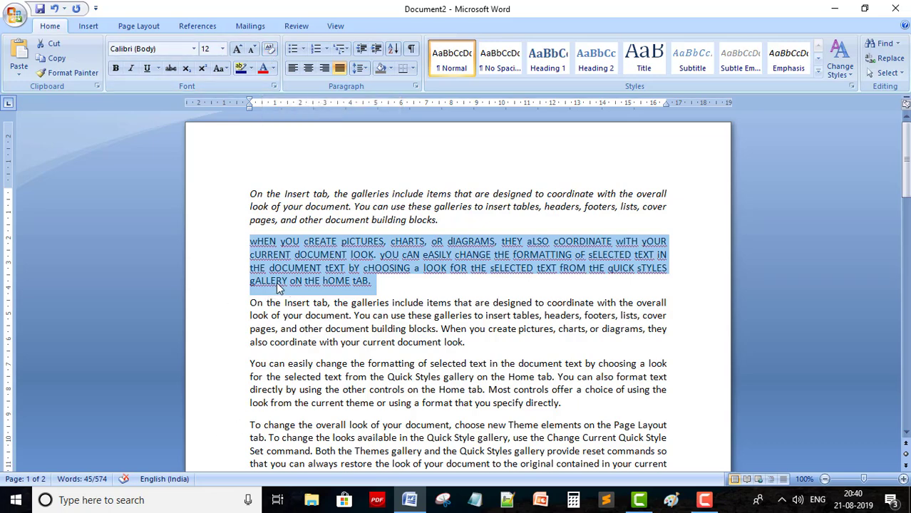
Clear all formatting from the selected second paragraph
{"action": "left_click", "coordinate": [270, 50]}
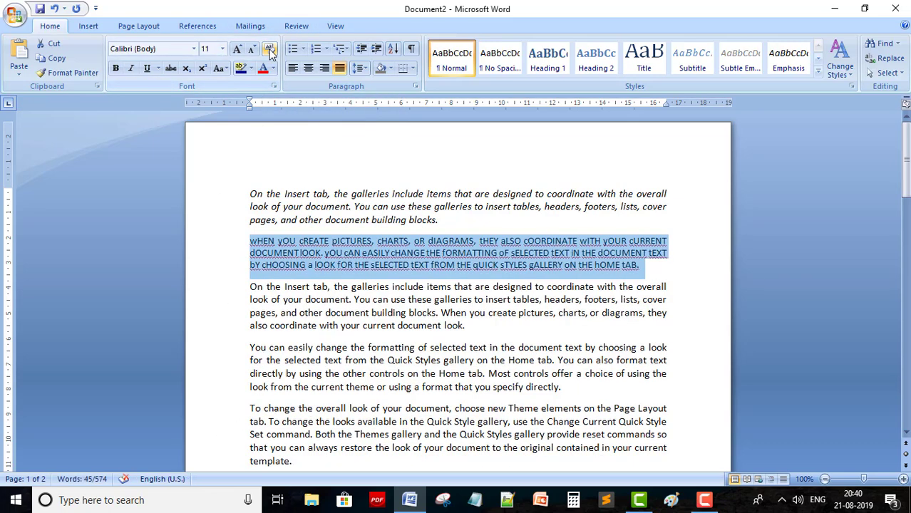
{"action": "right_click", "coordinate": [269, 51]}
{"action": "left_click", "coordinate": [373, 367]}
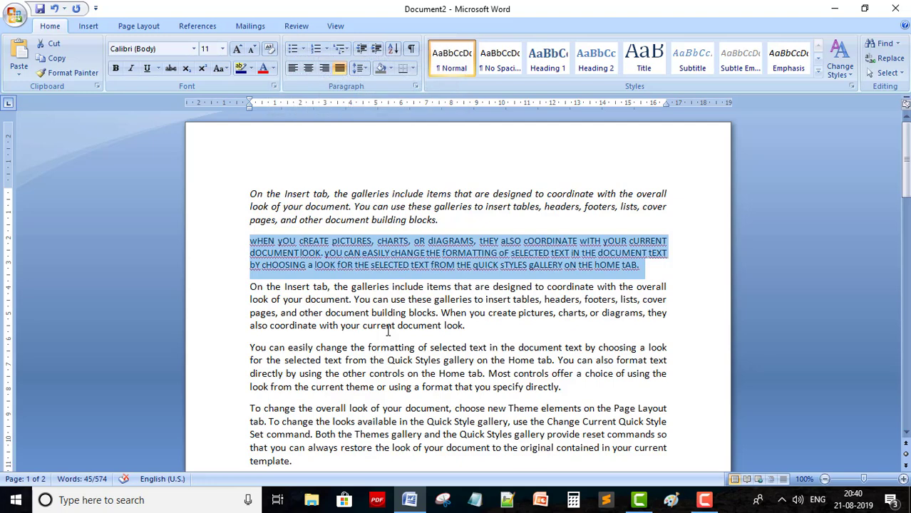
{"action": "left_click", "coordinate": [387, 327]}
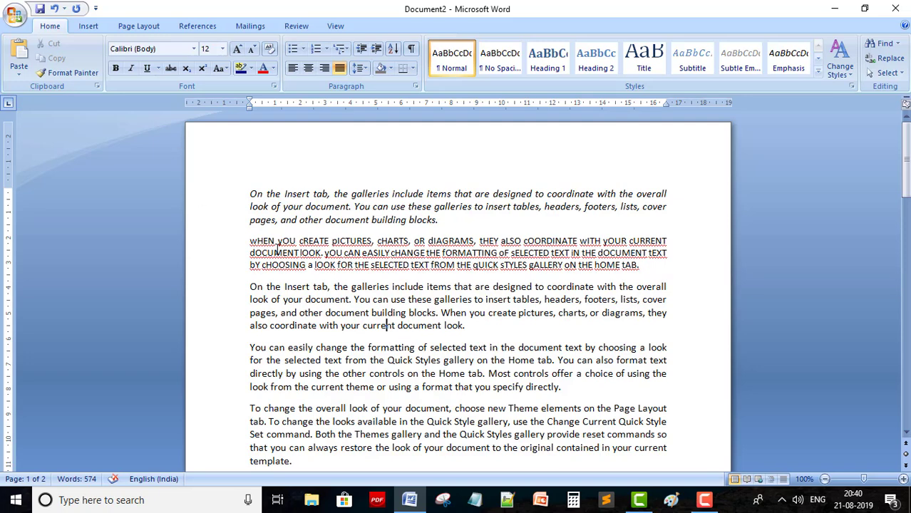
Convert the toggle-cased paragraph to Sentence case and reselect it
{"action": "left_click", "coordinate": [227, 70]}
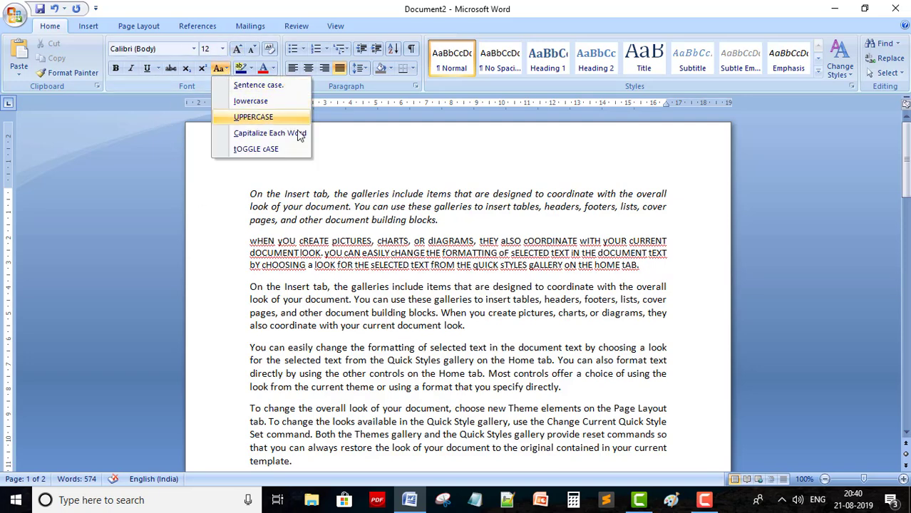
{"action": "left_click", "coordinate": [251, 241]}
{"action": "double_click", "coordinate": [251, 241]}
{"action": "triple_click", "coordinate": [250, 241]}
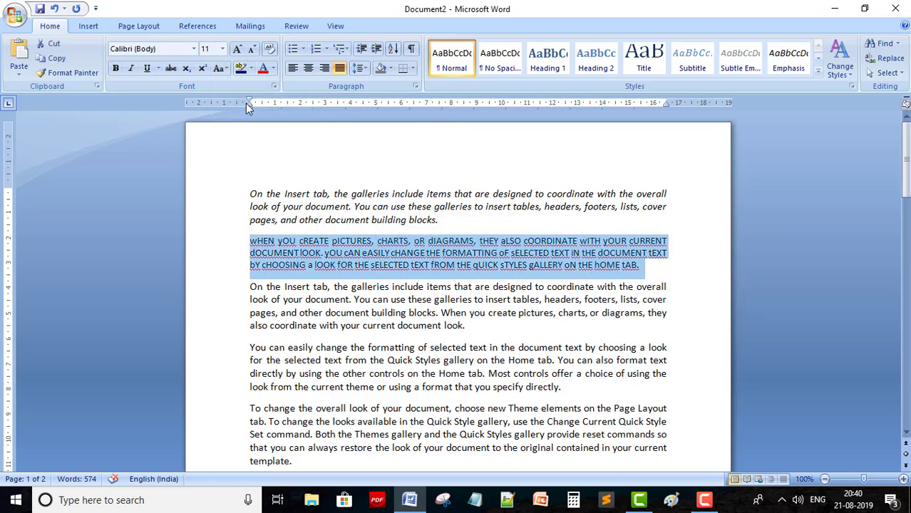
{"action": "left_click", "coordinate": [220, 69]}
{"action": "left_click", "coordinate": [242, 85]}
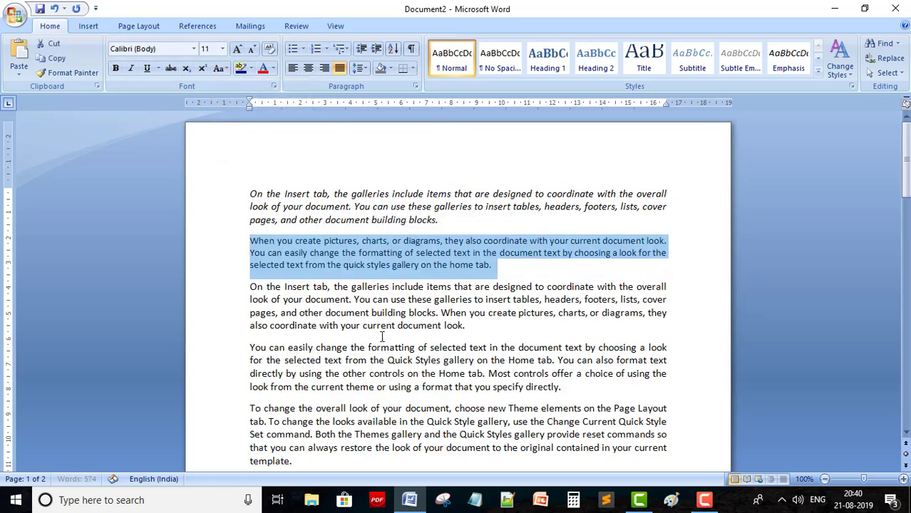
{"action": "left_click", "coordinate": [390, 347]}
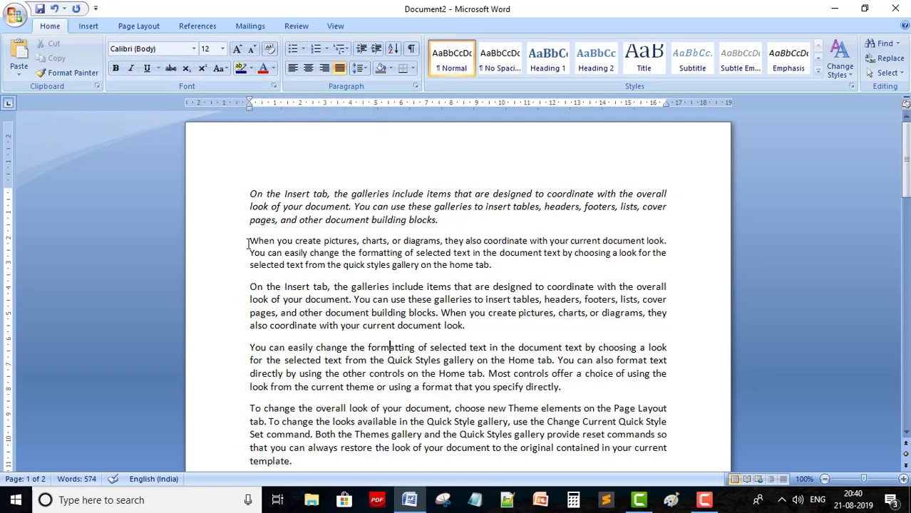
{"action": "left_click_drag", "start_coordinate": [249, 240], "coordinate": [474, 265]}
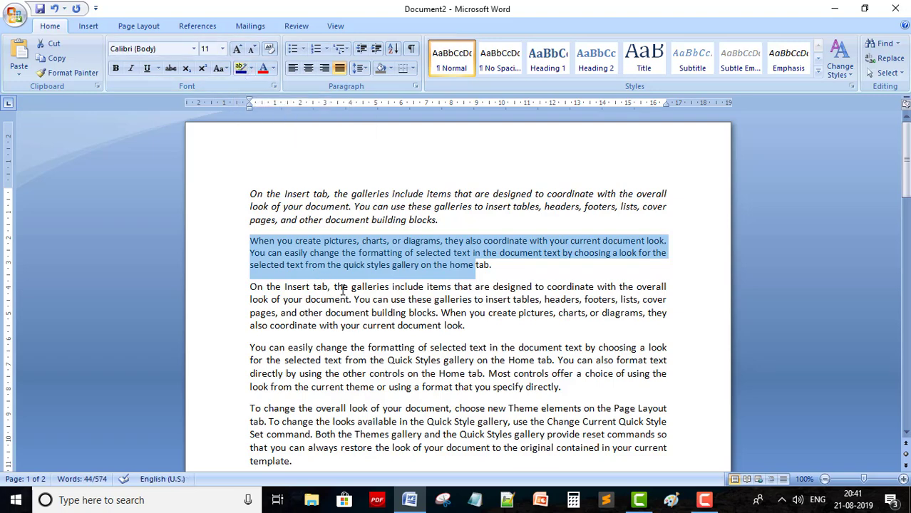
Highlight the third paragraph's first sentence in green, then undo the highlight
{"action": "left_click", "coordinate": [248, 288]}
{"action": "left_click_drag", "start_coordinate": [248, 288], "coordinate": [434, 300]}
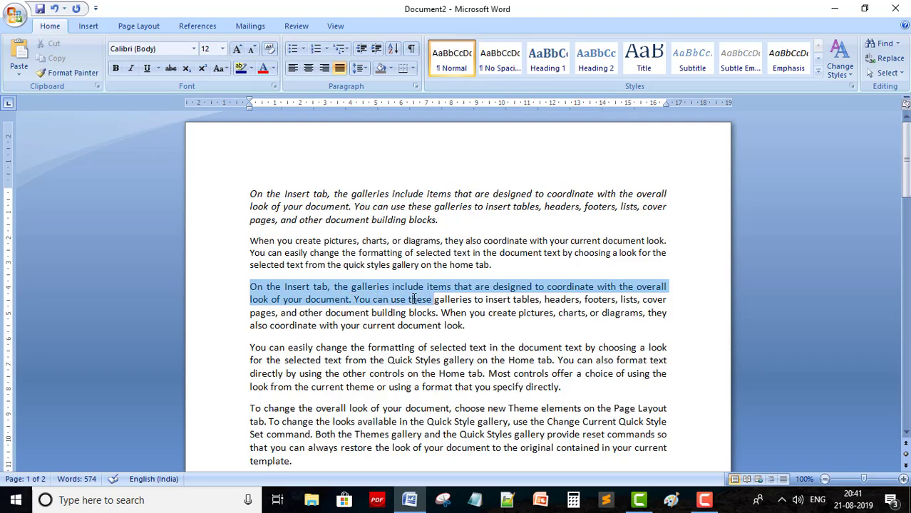
{"action": "left_click", "coordinate": [391, 324]}
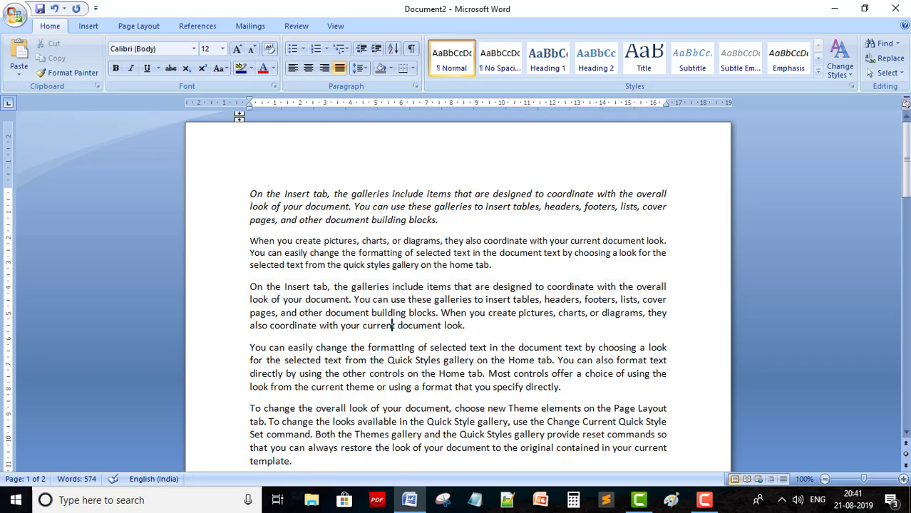
{"action": "left_click", "coordinate": [252, 69]}
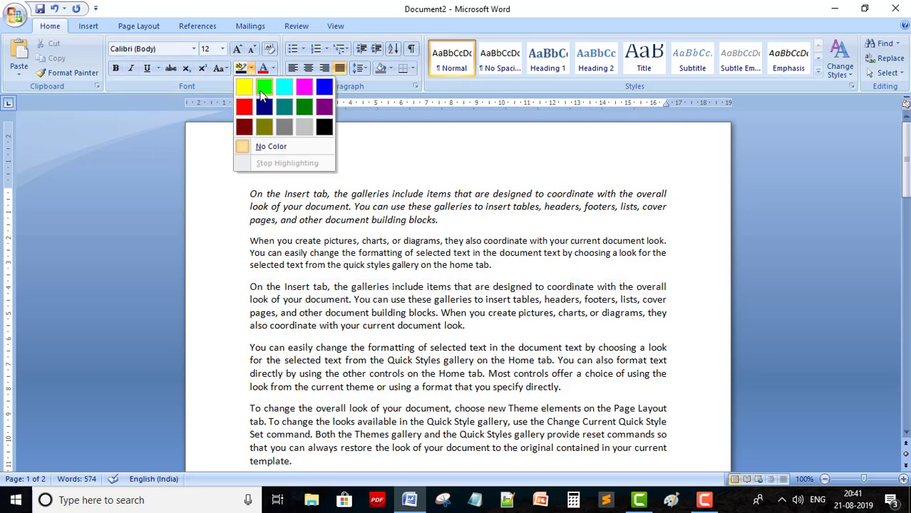
{"action": "left_click", "coordinate": [259, 90]}
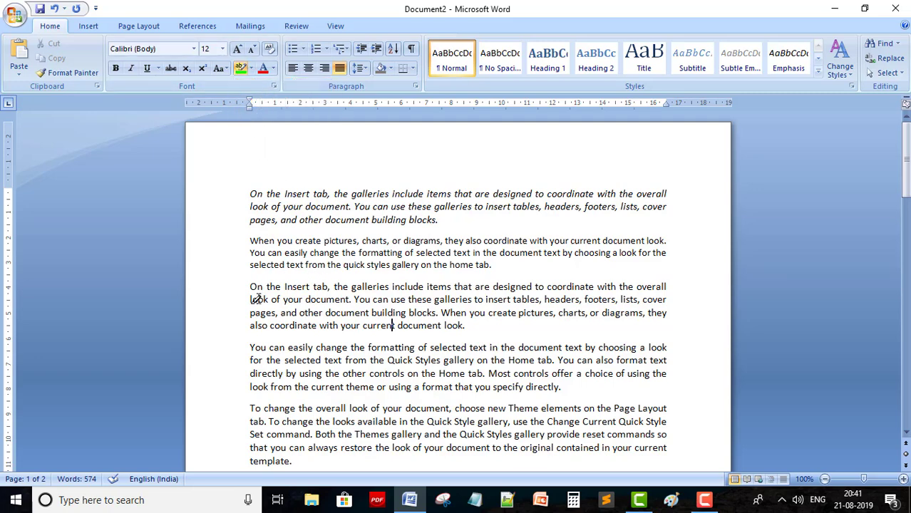
{"action": "mouse_move", "coordinate": [249, 287]}
{"action": "left_mouse_down"}
{"action": "mouse_move", "coordinate": [291, 286]}
{"action": "mouse_move", "coordinate": [360, 312]}
{"action": "mouse_move", "coordinate": [436, 315]}
{"action": "left_mouse_up"}
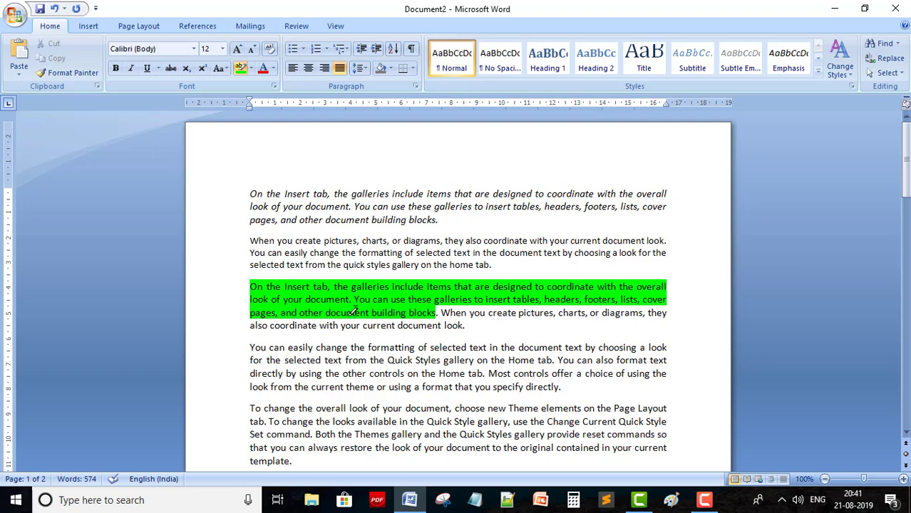
{"action": "key", "text": "ctrl+z"}
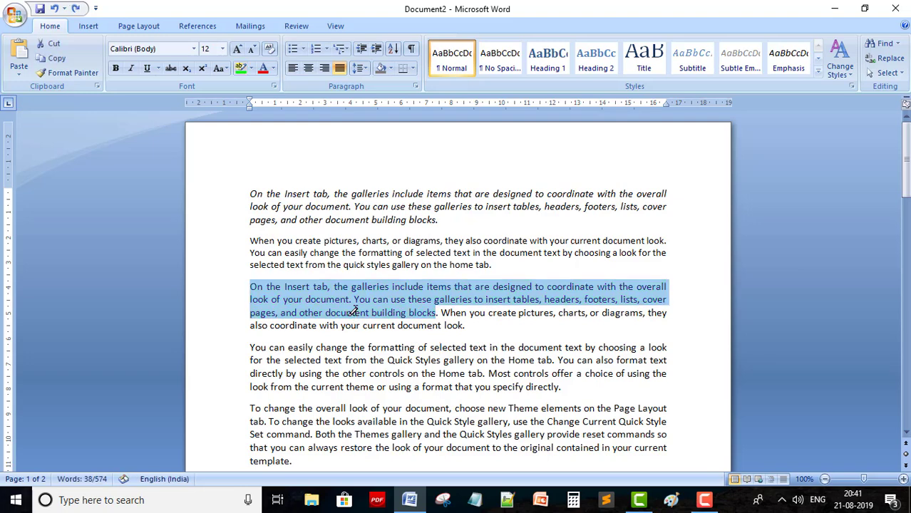
Select the whole 'On the Insert tab' paragraph and colour its text red
{"action": "left_click", "coordinate": [305, 299]}
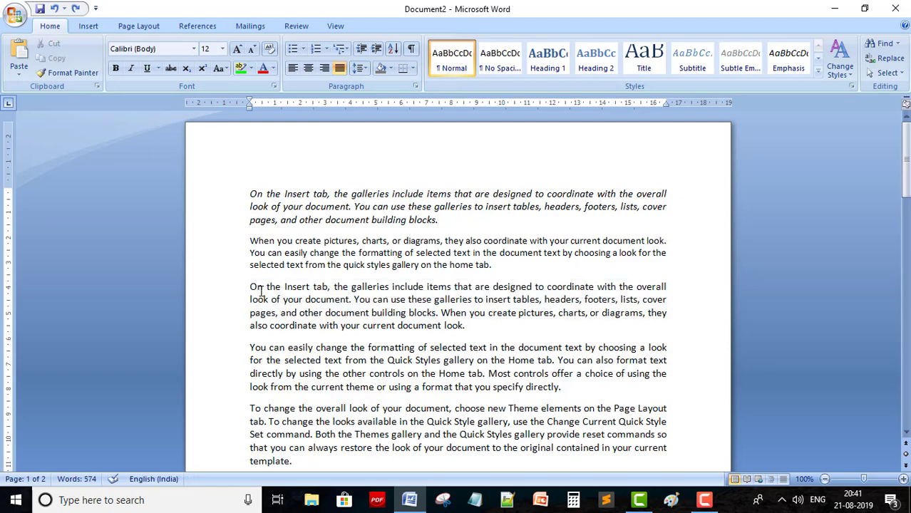
{"action": "left_click_drag", "start_coordinate": [251, 287], "coordinate": [466, 326]}
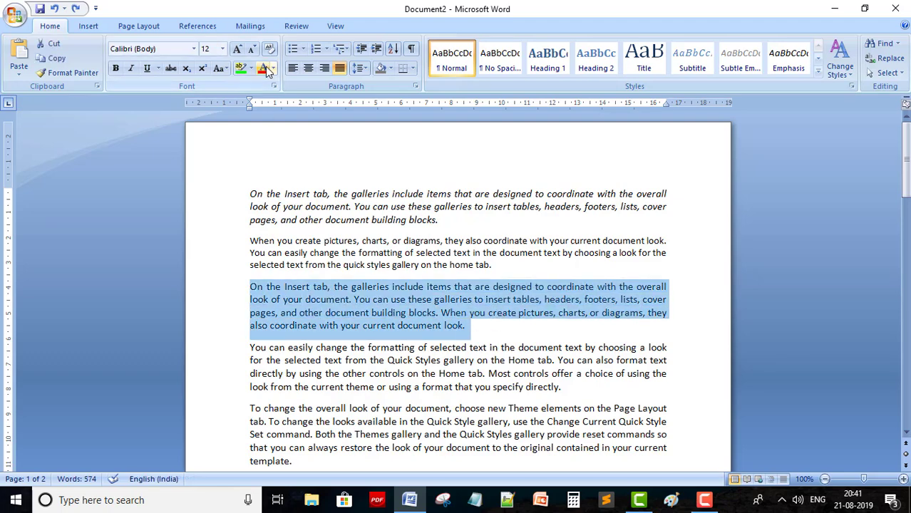
{"action": "left_click", "coordinate": [558, 375]}
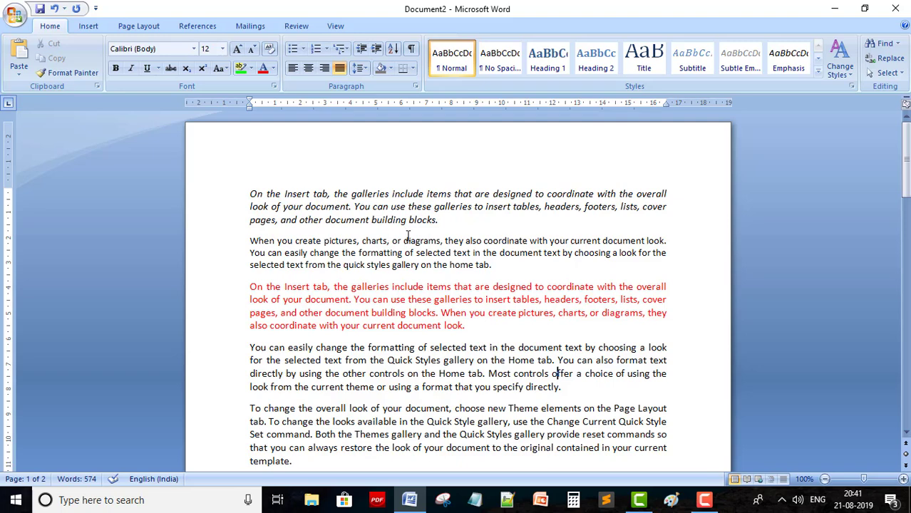
{"action": "scroll", "coordinate": [436, 275], "scroll_direction": "down", "scroll_amount": 3}
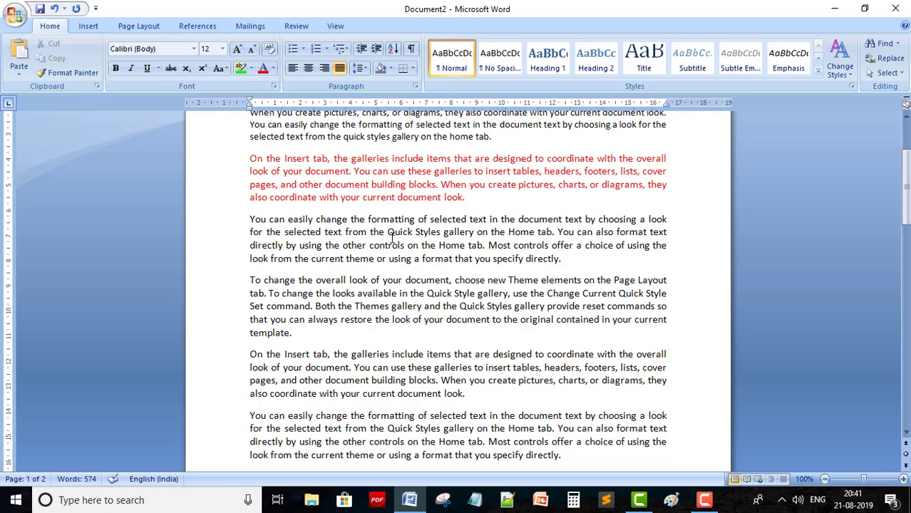
{"action": "left_click_drag", "start_coordinate": [251, 220], "coordinate": [507, 261]}
{"action": "left_click", "coordinate": [428, 319]}
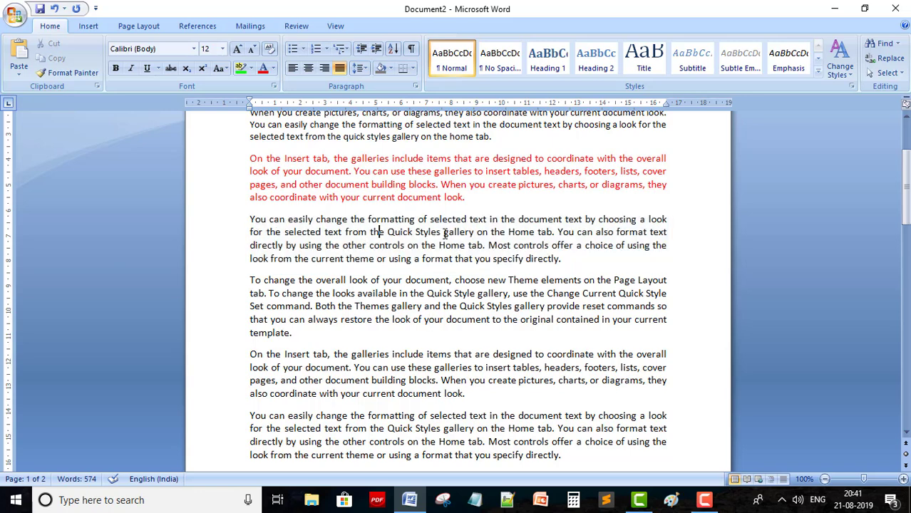
{"action": "left_click", "coordinate": [308, 69]}
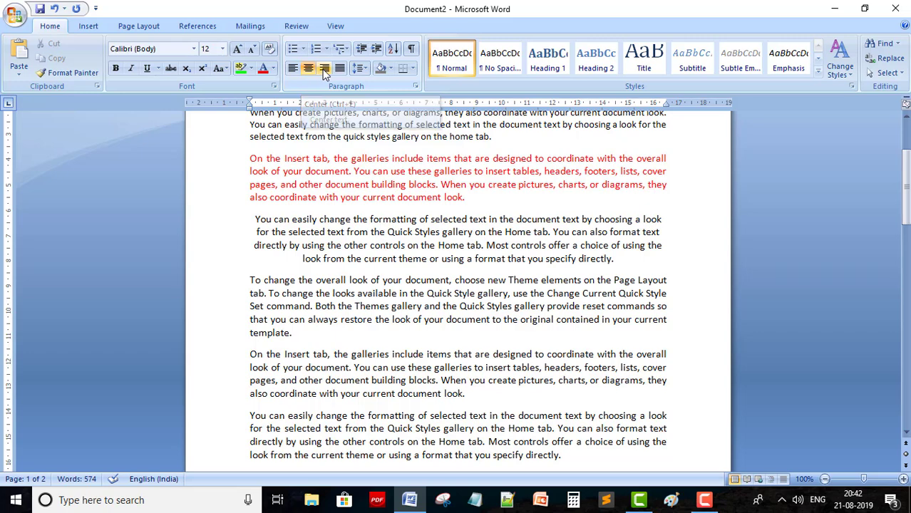
{"action": "left_click", "coordinate": [324, 68]}
{"action": "left_click", "coordinate": [388, 232]}
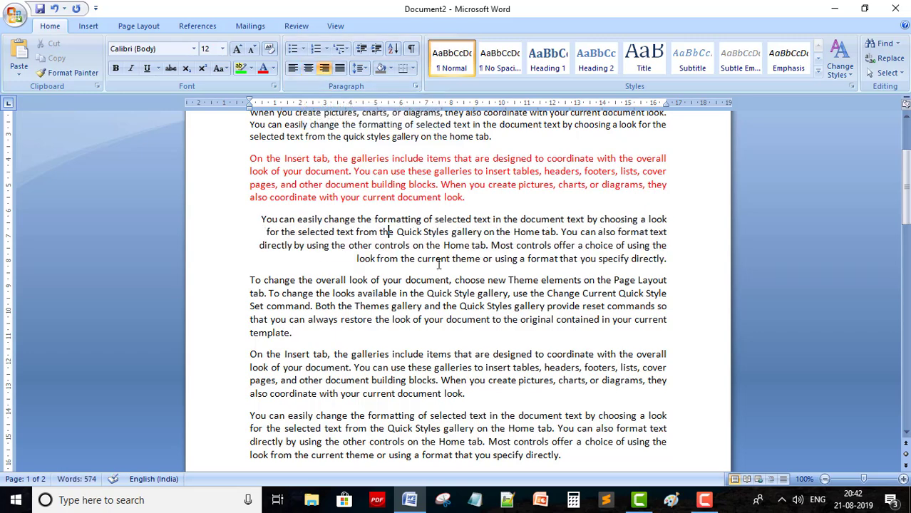
{"action": "left_click", "coordinate": [341, 70]}
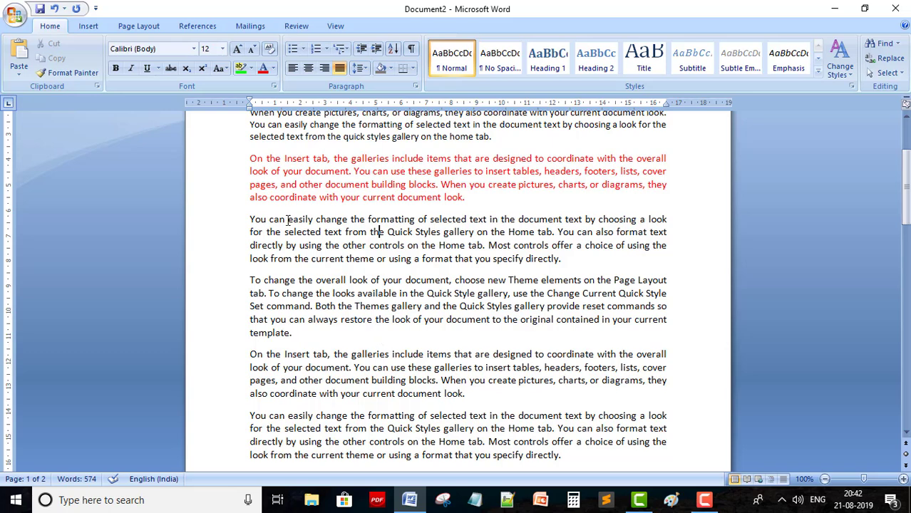
Select the 'You can easily change' paragraph and set its line spacing to 3.0
{"action": "left_click_drag", "start_coordinate": [378, 218], "coordinate": [389, 259]}
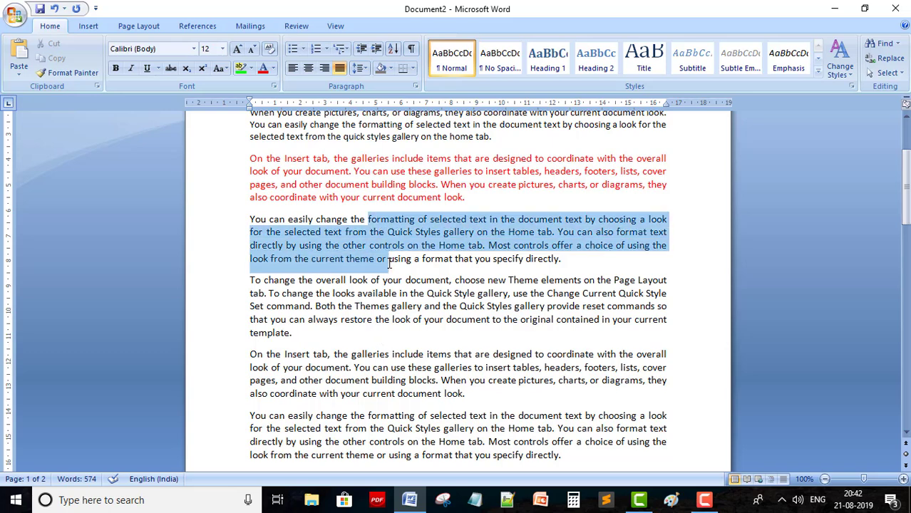
{"action": "left_click", "coordinate": [251, 215]}
{"action": "left_click_drag", "start_coordinate": [251, 216], "coordinate": [567, 258]}
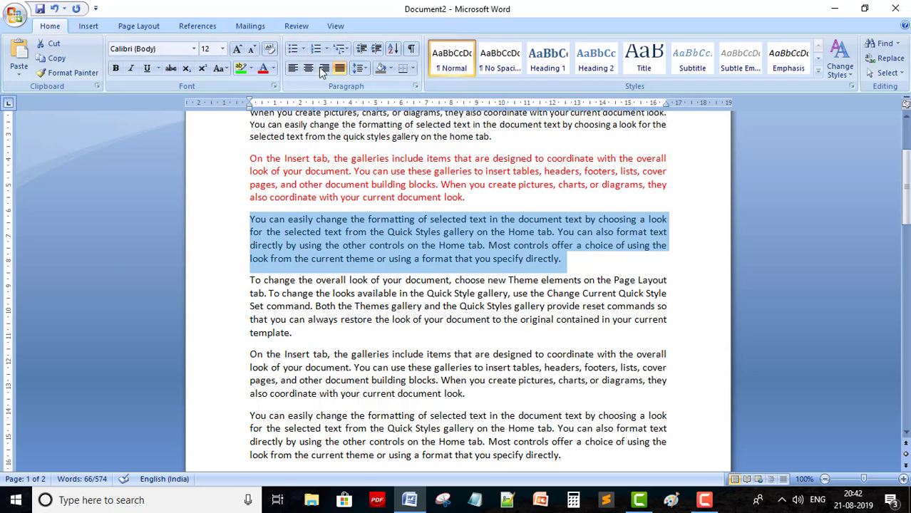
{"action": "left_click", "coordinate": [361, 68]}
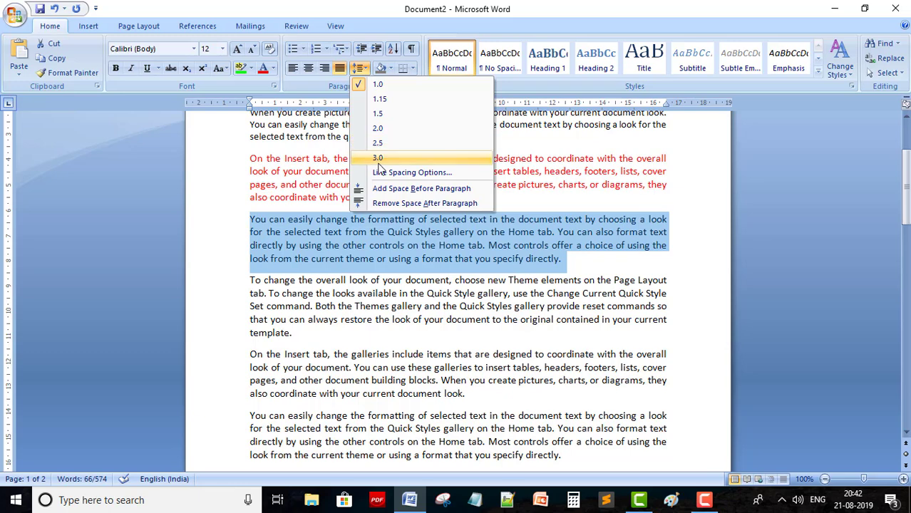
{"action": "left_click", "coordinate": [377, 163]}
{"action": "left_click", "coordinate": [314, 304]}
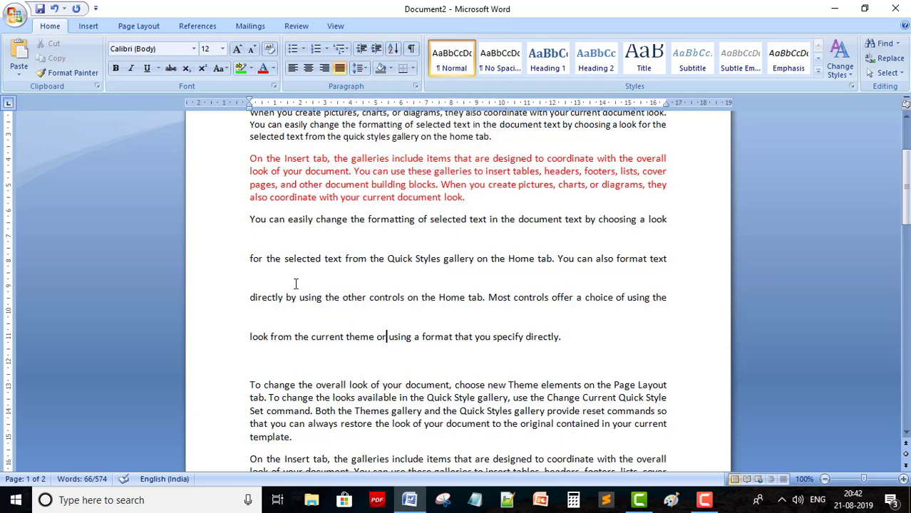
Bring up the Paragraph settings for it, keeping the alignment Justified
{"action": "left_click", "coordinate": [365, 69]}
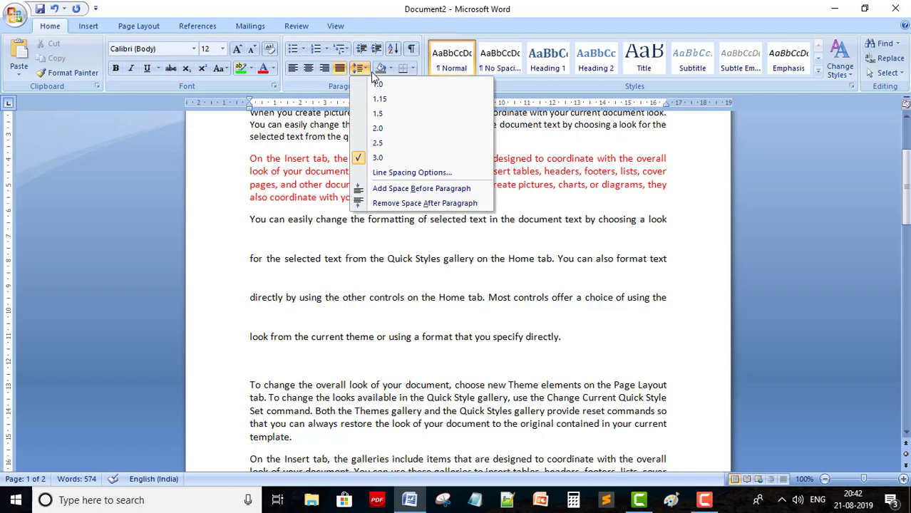
{"action": "left_click", "coordinate": [390, 178]}
{"action": "left_click_drag", "start_coordinate": [467, 74], "coordinate": [670, 56]}
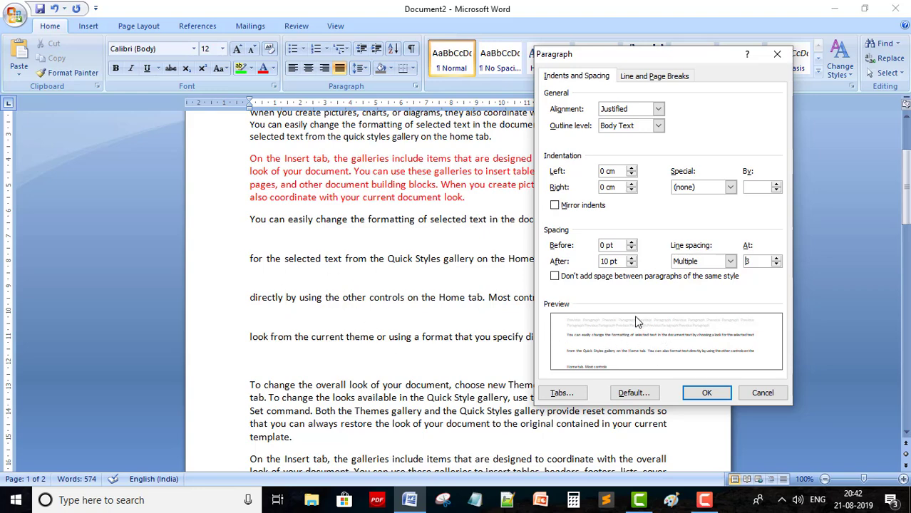
{"action": "left_click", "coordinate": [658, 109]}
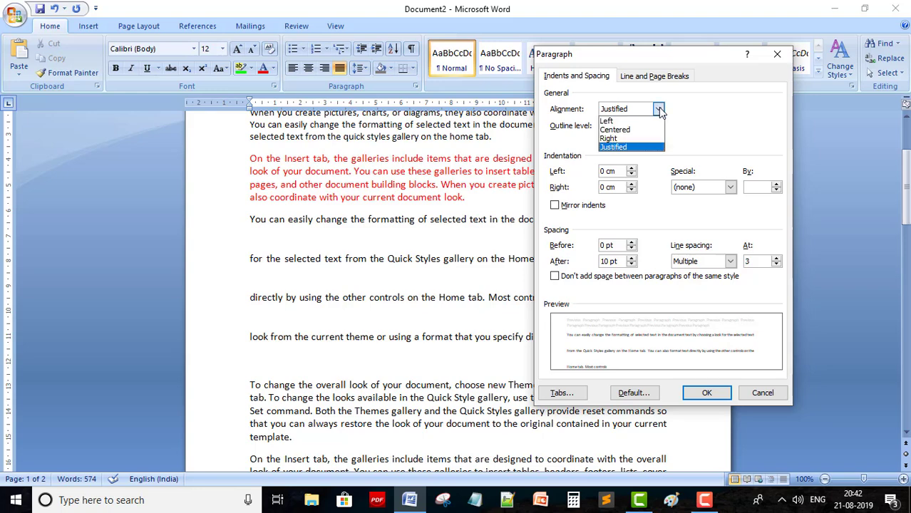
{"action": "left_click", "coordinate": [621, 148]}
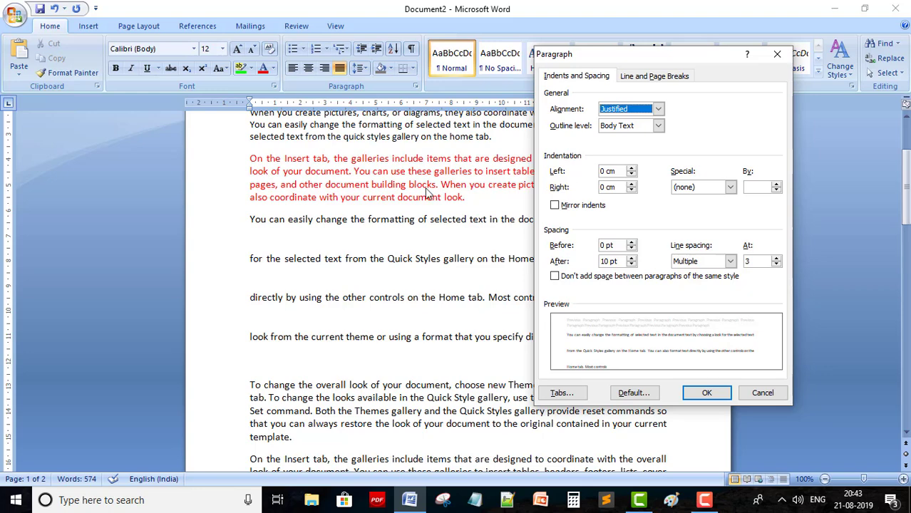
Set the left indent to 1.2 cm and the right indent to 0.8 cm
{"action": "left_click", "coordinate": [631, 168]}
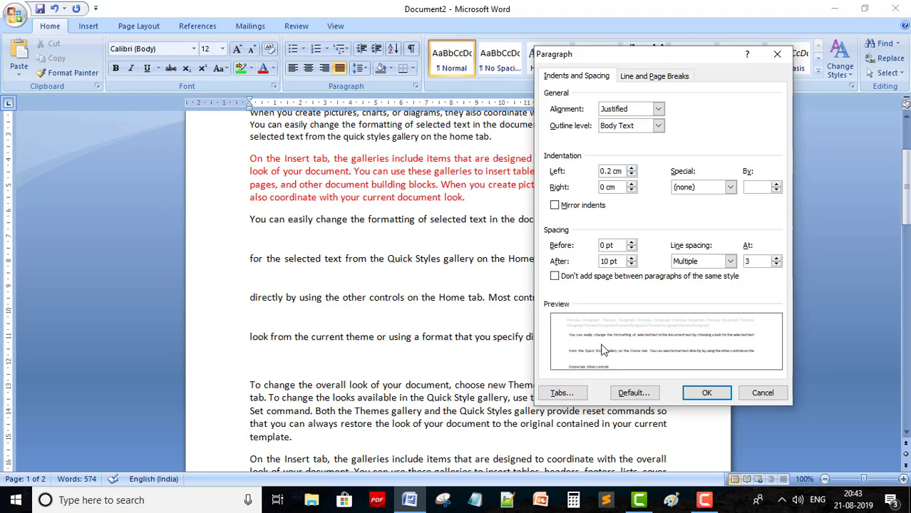
{"action": "left_click", "coordinate": [632, 169]}
{"action": "left_click", "coordinate": [632, 169]}
{"action": "left_click", "coordinate": [632, 169]}
{"action": "left_click", "coordinate": [632, 169]}
{"action": "left_click", "coordinate": [632, 168]}
{"action": "left_click", "coordinate": [632, 169]}
{"action": "left_click", "coordinate": [632, 168]}
{"action": "left_click", "coordinate": [632, 169]}
{"action": "left_click", "coordinate": [632, 168]}
{"action": "left_click", "coordinate": [632, 169]}
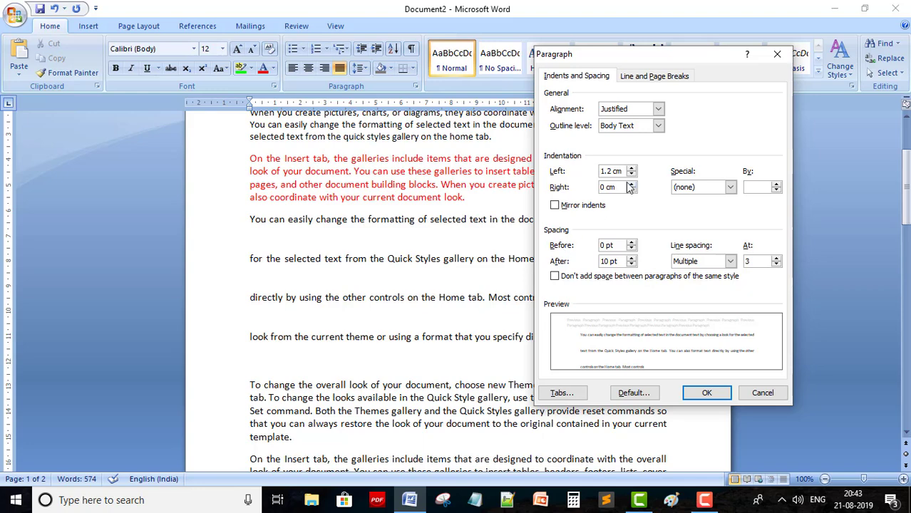
{"action": "left_click", "coordinate": [632, 184]}
{"action": "left_click", "coordinate": [631, 184]}
{"action": "left_click", "coordinate": [632, 185]}
{"action": "left_click", "coordinate": [632, 185]}
{"action": "left_click", "coordinate": [631, 184]}
{"action": "left_click", "coordinate": [631, 185]}
{"action": "left_click", "coordinate": [631, 185]}
{"action": "left_click", "coordinate": [631, 184]}
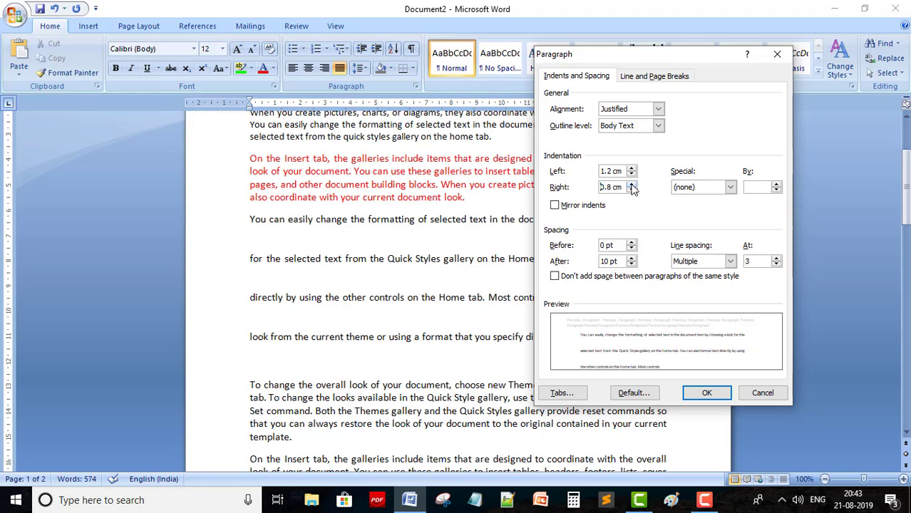
{"action": "left_click", "coordinate": [631, 184]}
{"action": "left_click", "coordinate": [631, 184]}
{"action": "left_click", "coordinate": [632, 184]}
{"action": "left_click", "coordinate": [632, 185]}
Apply the indents, then give the indented paragraph 36 pt Spacing Before
{"action": "left_click", "coordinate": [706, 392]}
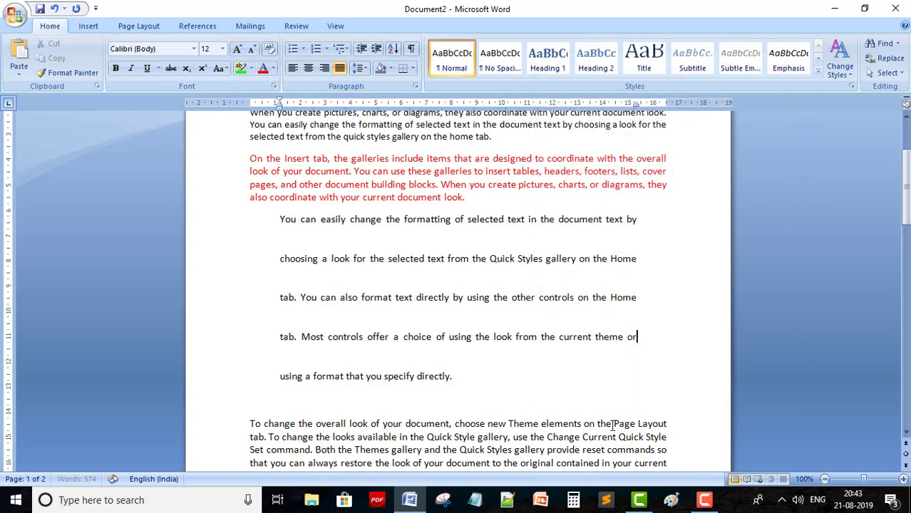
{"action": "left_click_drag", "start_coordinate": [281, 219], "coordinate": [278, 424]}
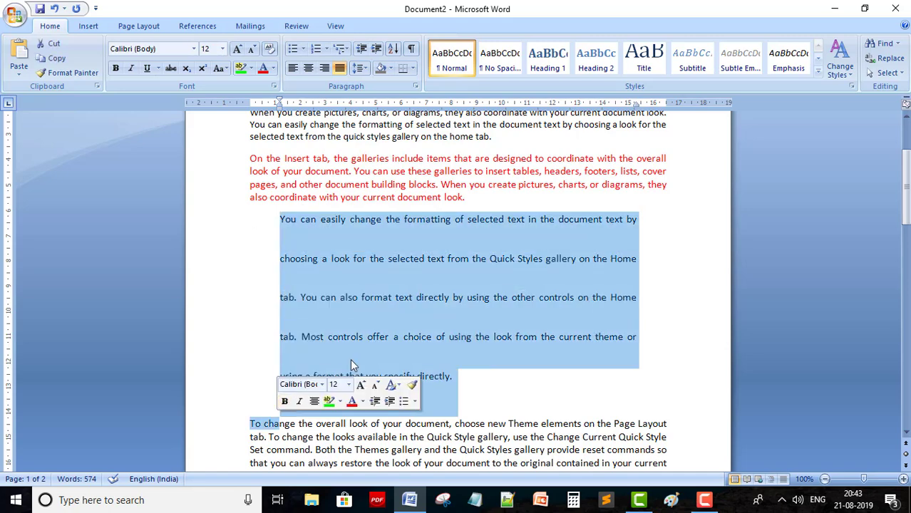
{"action": "left_click", "coordinate": [362, 68]}
{"action": "left_click", "coordinate": [404, 175]}
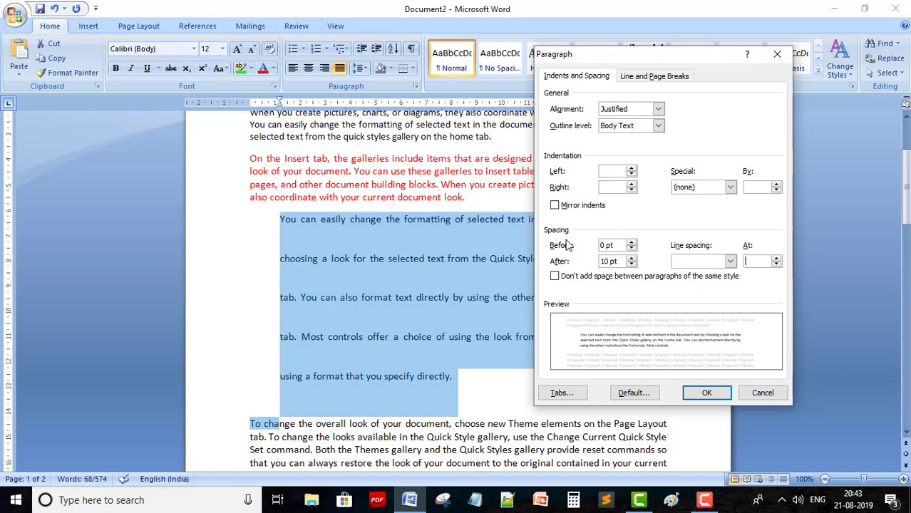
{"action": "left_click", "coordinate": [632, 242]}
{"action": "left_click_drag", "start_coordinate": [631, 244], "coordinate": [632, 244]}
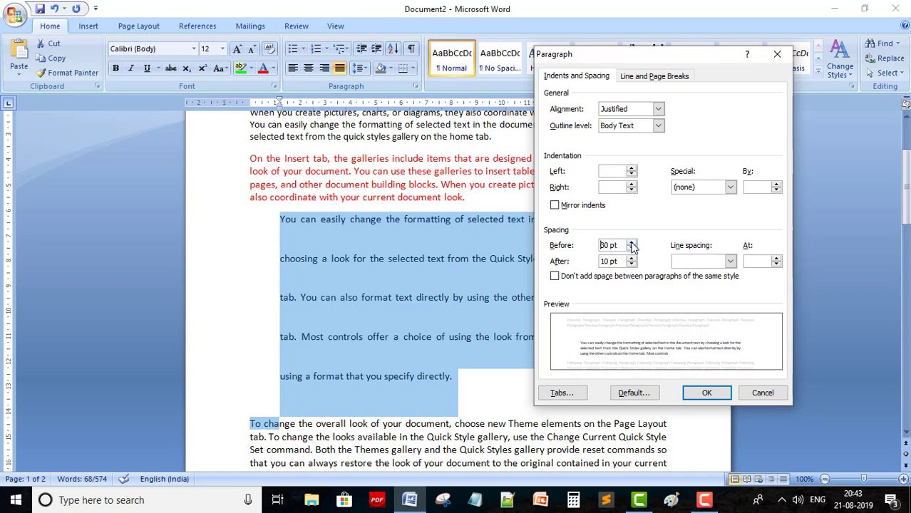
{"action": "left_click", "coordinate": [704, 393]}
{"action": "left_click", "coordinate": [325, 269]}
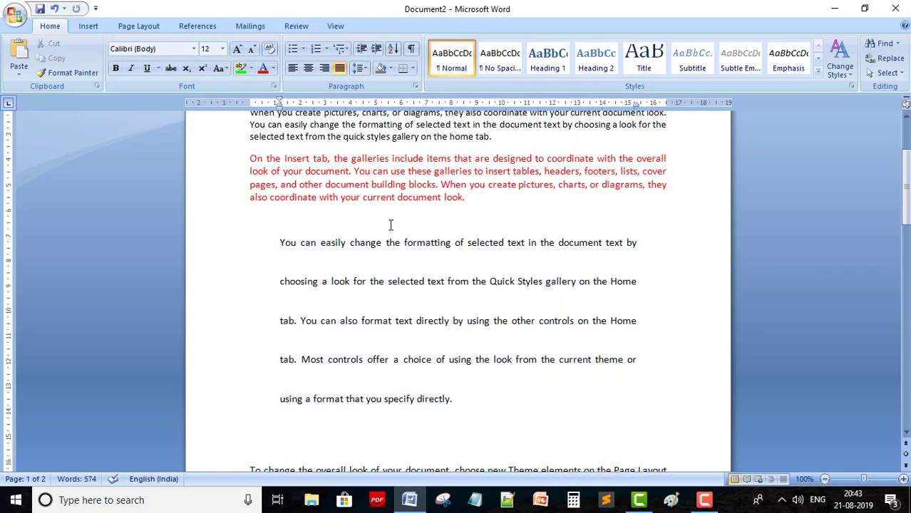
Remove the space before and after the indented paragraph and set its line spacing to 1.0
{"action": "left_click", "coordinate": [360, 69]}
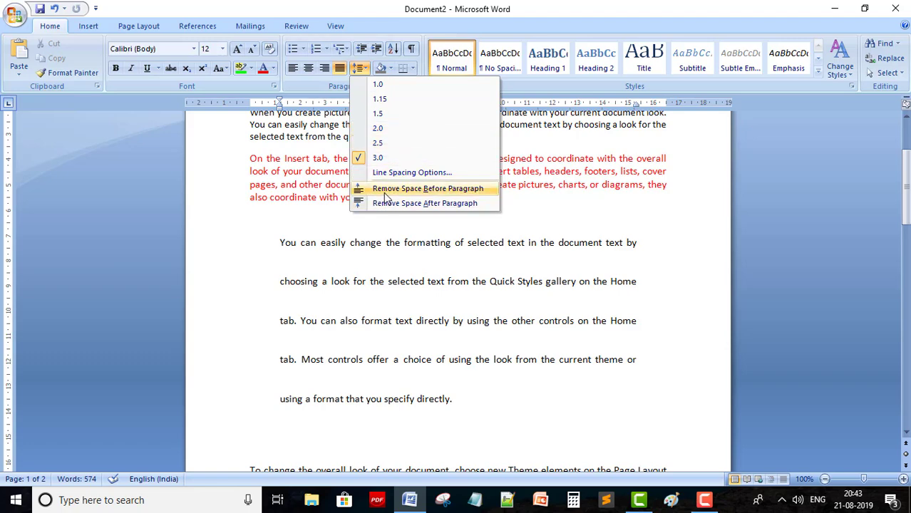
{"action": "left_click", "coordinate": [418, 189]}
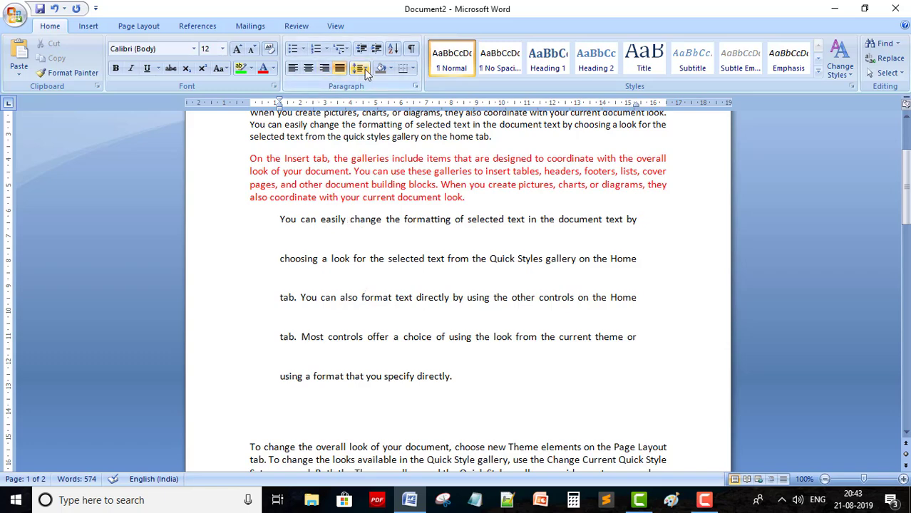
{"action": "left_click", "coordinate": [362, 67]}
{"action": "left_click", "coordinate": [391, 203]}
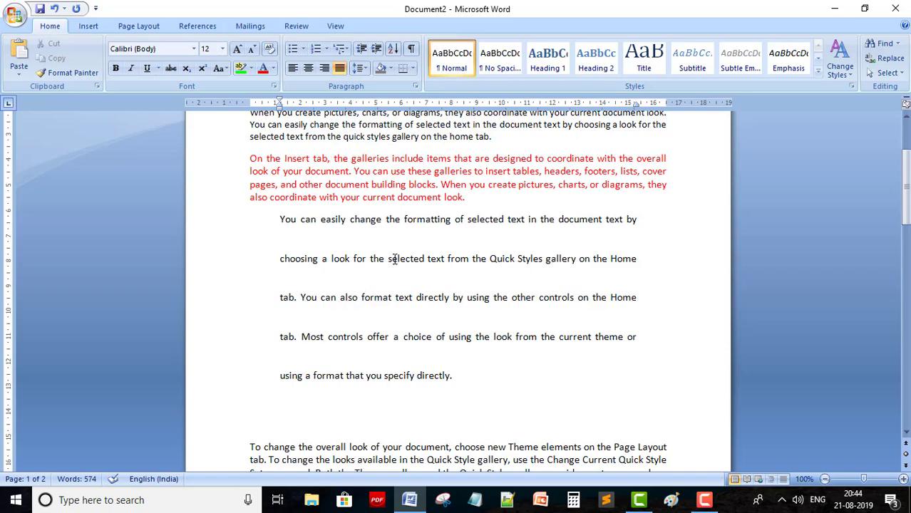
{"action": "left_click", "coordinate": [361, 68]}
{"action": "left_click", "coordinate": [375, 84]}
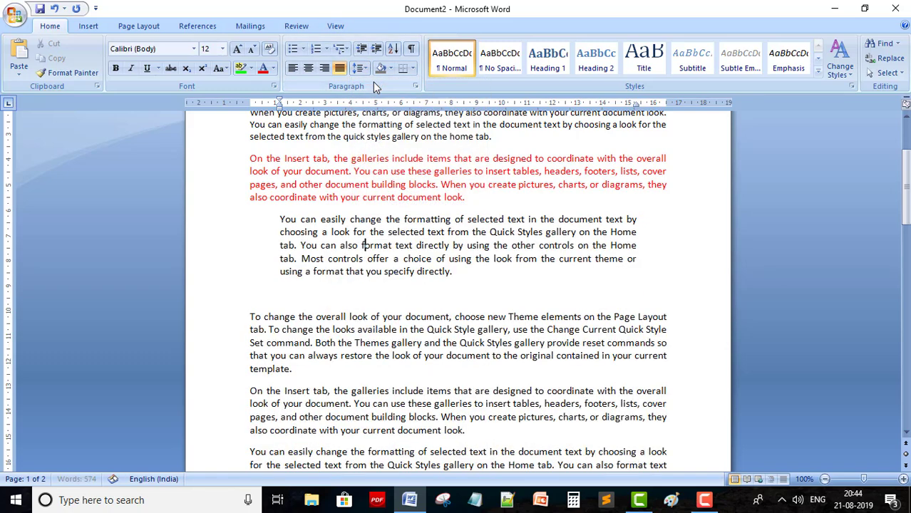
{"action": "left_click", "coordinate": [360, 219]}
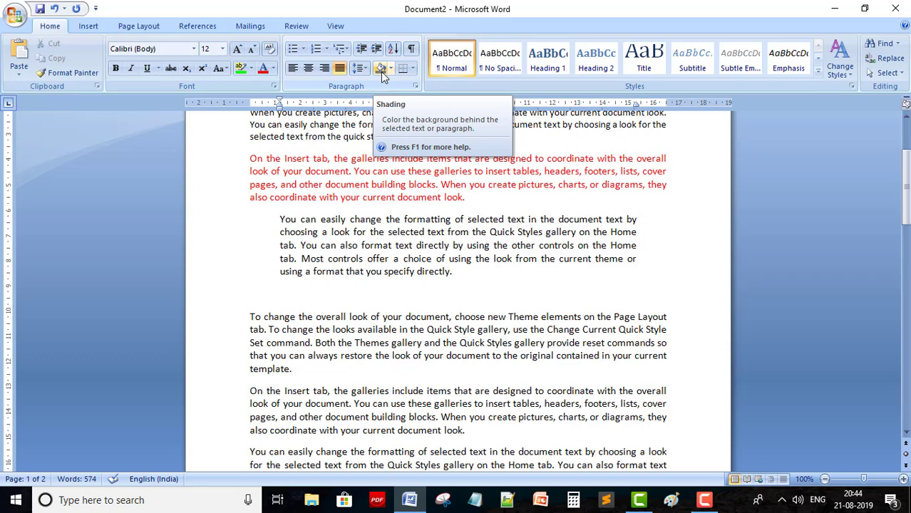
Apply light grey shading to the 'To change the overall look' paragraph; dismiss More Colors unchanged
{"action": "left_click", "coordinate": [273, 329]}
{"action": "left_click", "coordinate": [390, 69]}
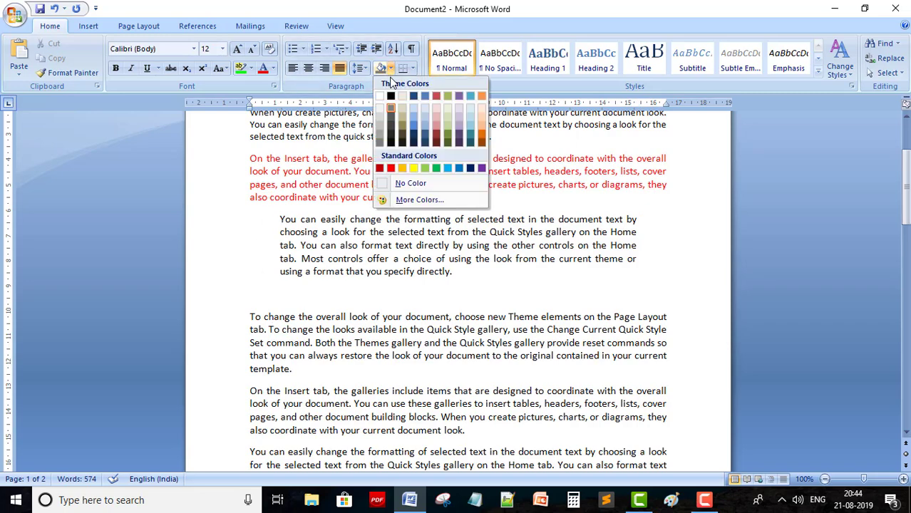
{"action": "left_click", "coordinate": [378, 116]}
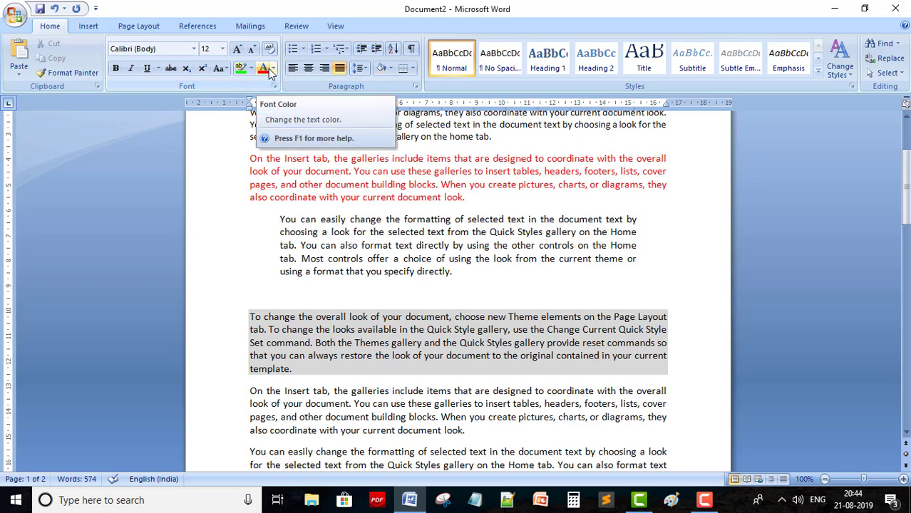
{"action": "left_click", "coordinate": [391, 69]}
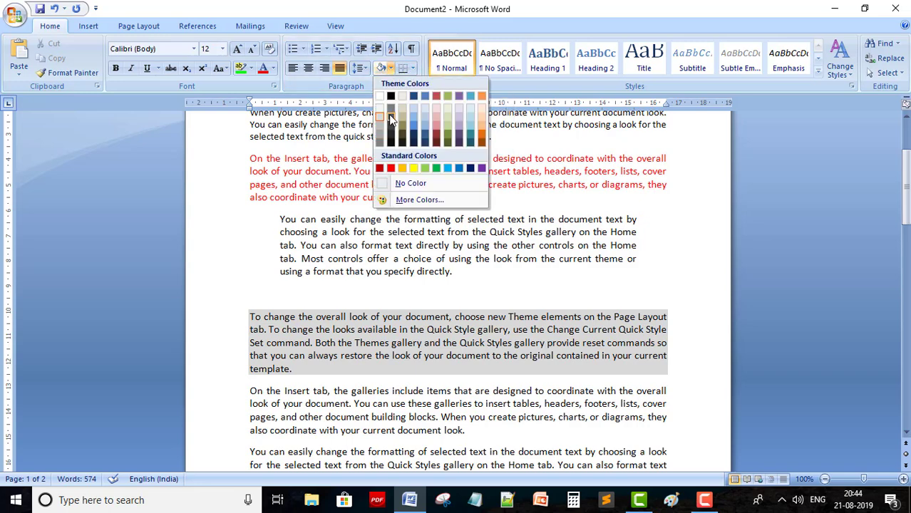
{"action": "left_click", "coordinate": [419, 200]}
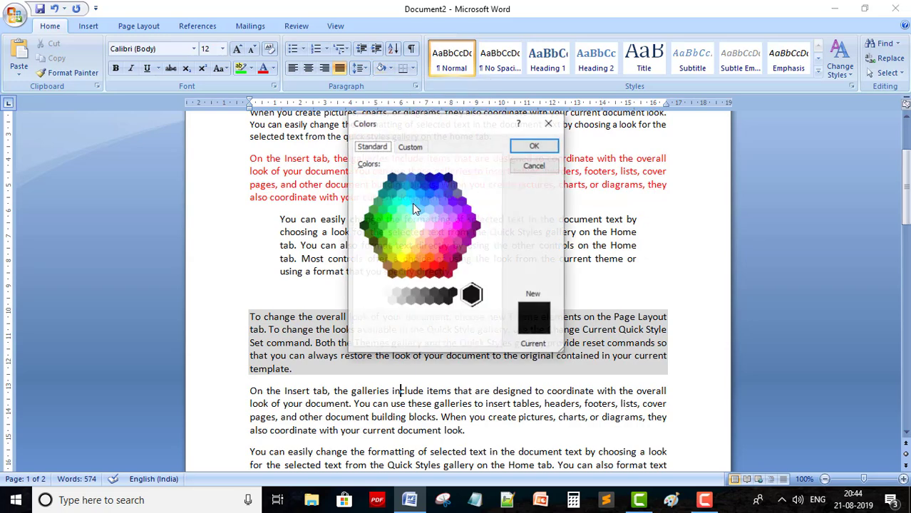
{"action": "left_click", "coordinate": [550, 125]}
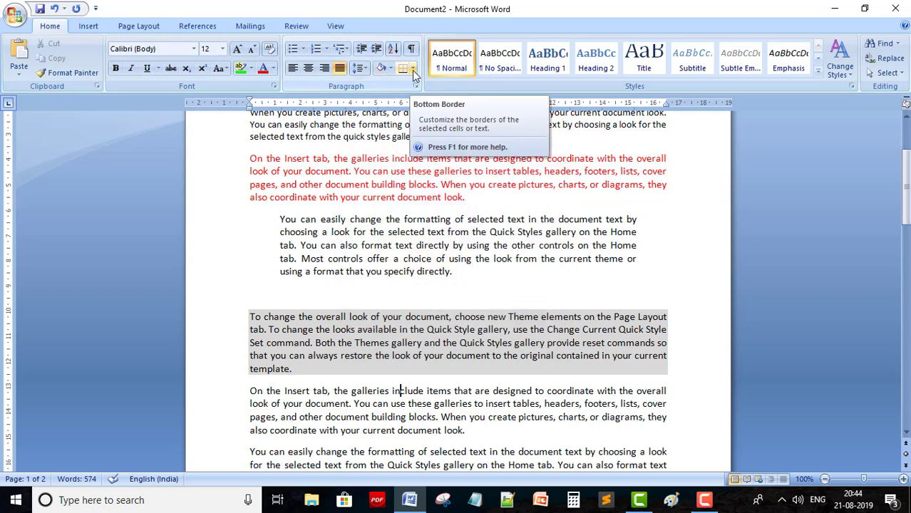
Give the 'On the Insert tab' paragraph an Outside Borders box, replacing a brief bottom border
{"action": "scroll", "coordinate": [365, 275], "scroll_direction": "down", "scroll_amount": 3}
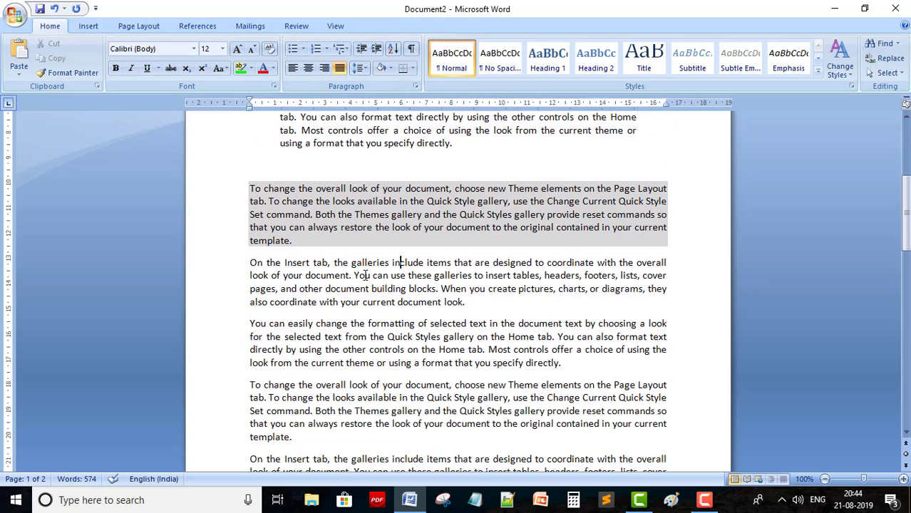
{"action": "left_click", "coordinate": [412, 69]}
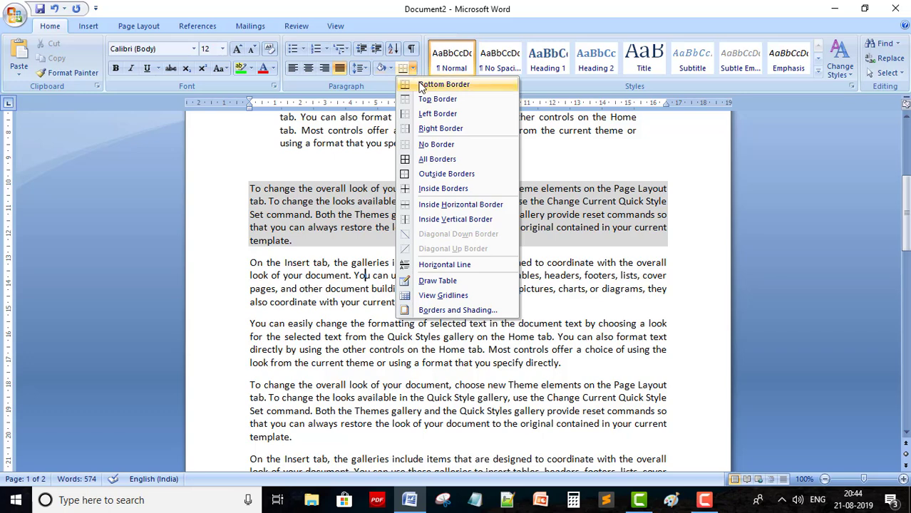
{"action": "left_click", "coordinate": [428, 84]}
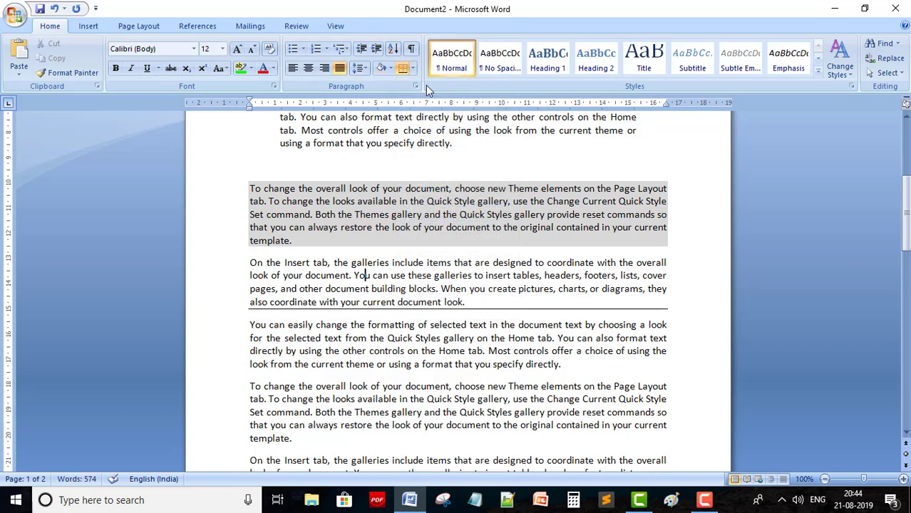
{"action": "left_click", "coordinate": [412, 69]}
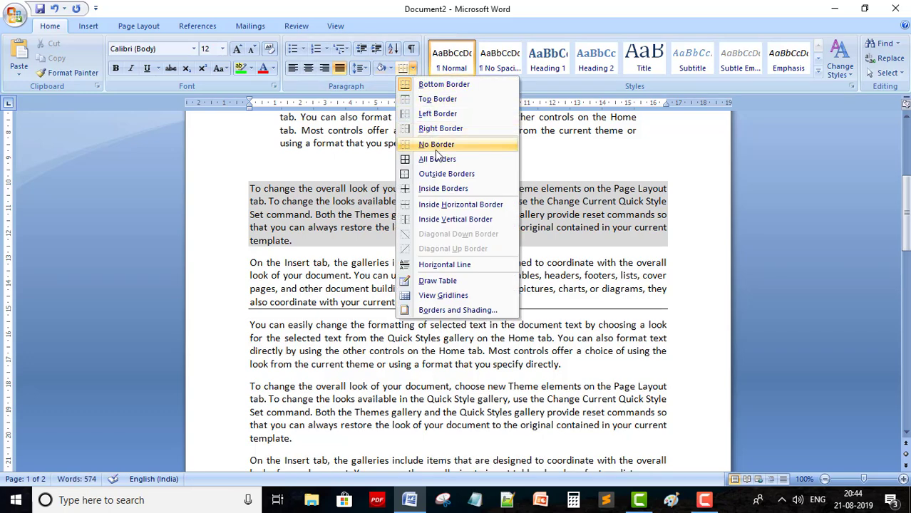
{"action": "left_click", "coordinate": [437, 174]}
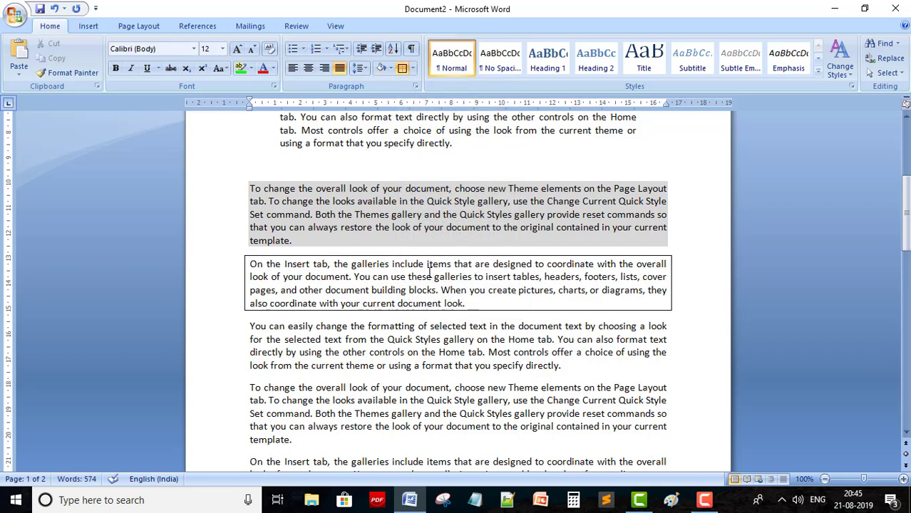
{"action": "scroll", "coordinate": [383, 264], "scroll_direction": "down", "scroll_amount": 10}
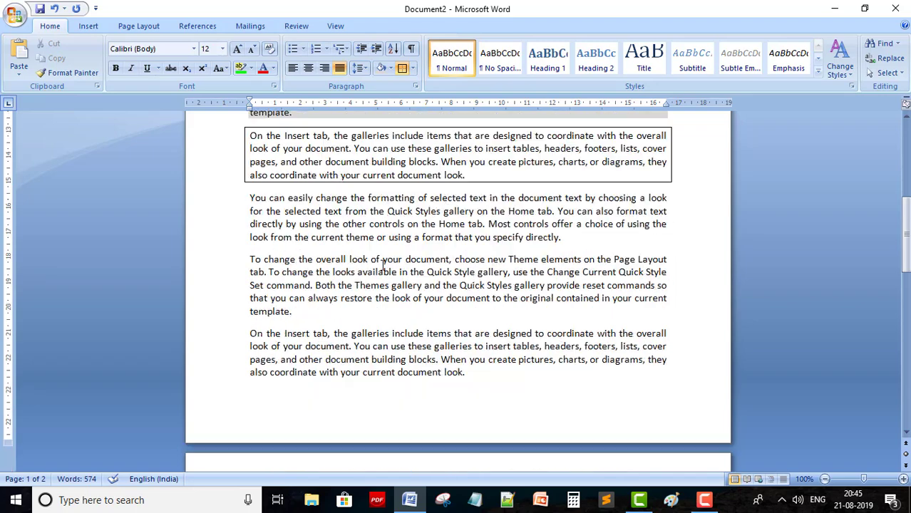
Type six first names, one per line, on the empty line below s²
{"action": "scroll", "coordinate": [383, 264], "scroll_direction": "down", "scroll_amount": 3}
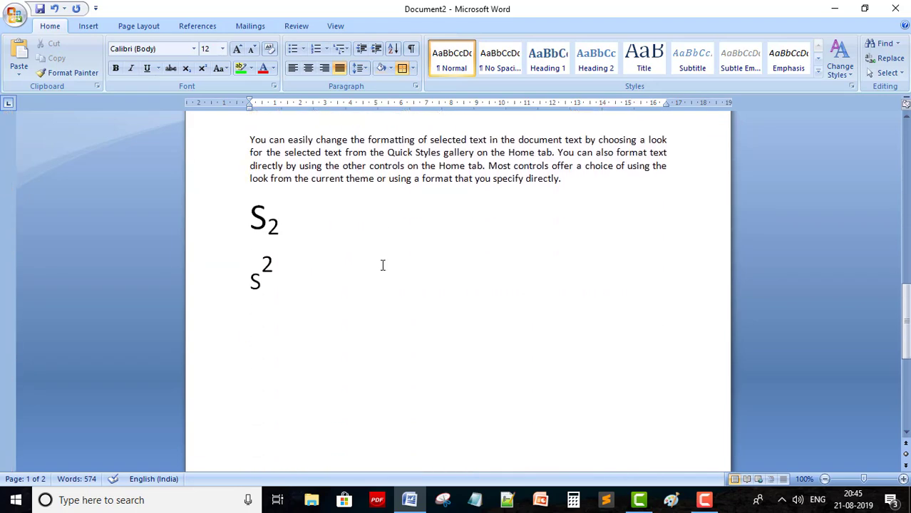
{"action": "left_click", "coordinate": [254, 314]}
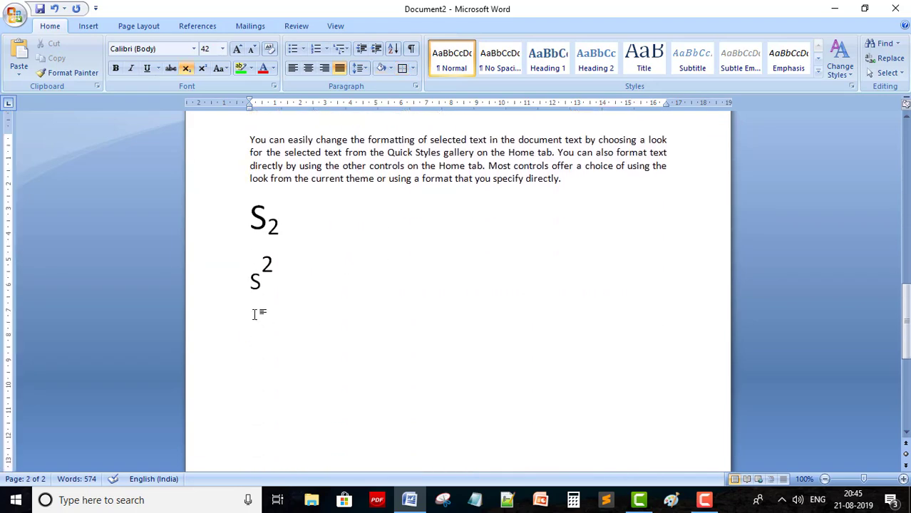
{"action": "key", "text": "Right"}
{"action": "key", "text": "Right"}
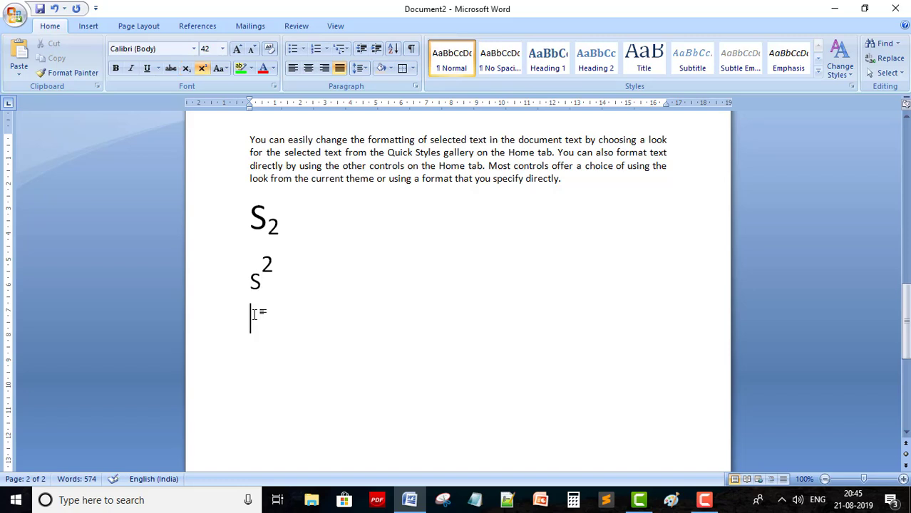
{"action": "type", "text": "Ramesh"}
{"action": "key", "text": "Return"}
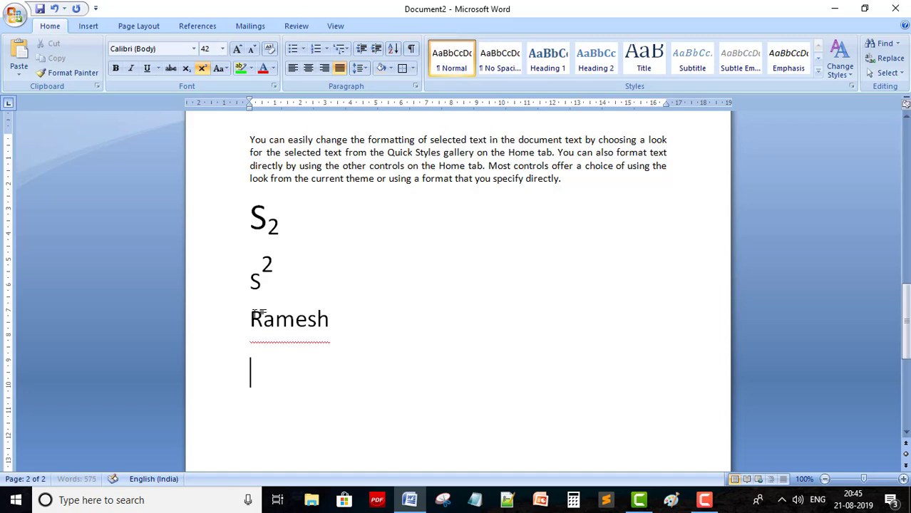
{"action": "type", "text": "Mukesh"}
{"action": "key", "text": "Return"}
{"action": "type", "text": "Shyam"}
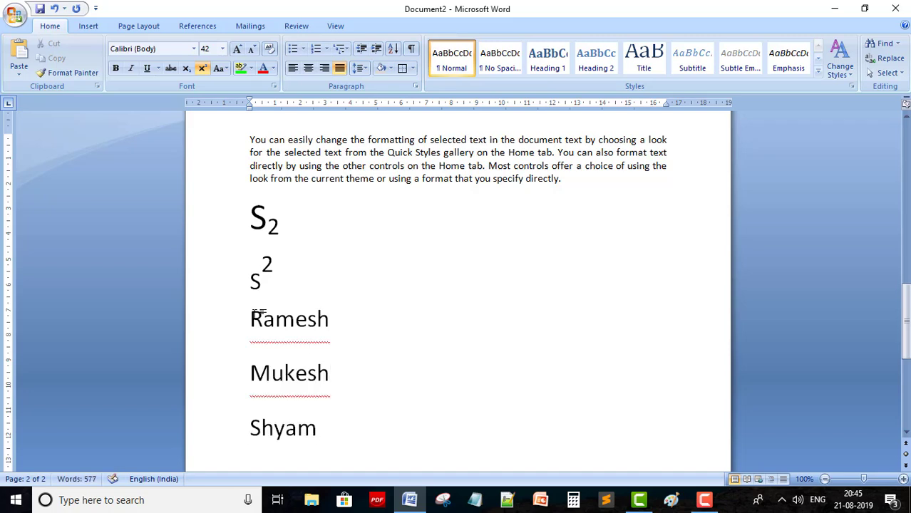
{"action": "key", "text": "Return"}
{"action": "type", "text": "Mohit"}
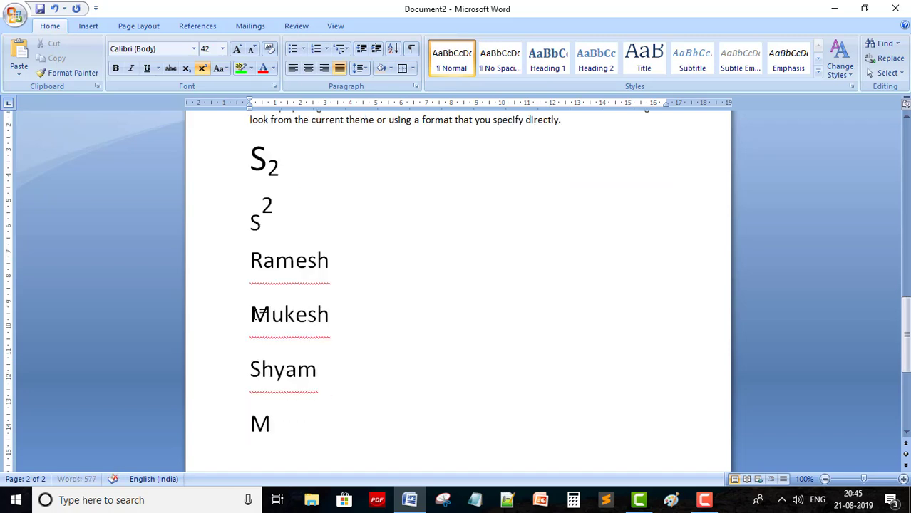
{"action": "key", "text": "Return"}
{"action": "type", "text": "Verma"}
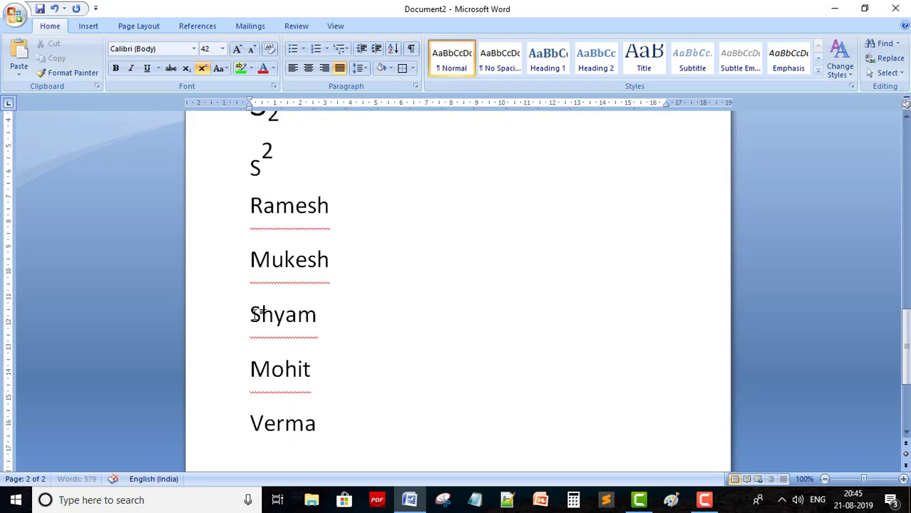
{"action": "key", "text": "Return"}
{"action": "type", "text": "Naveen"}
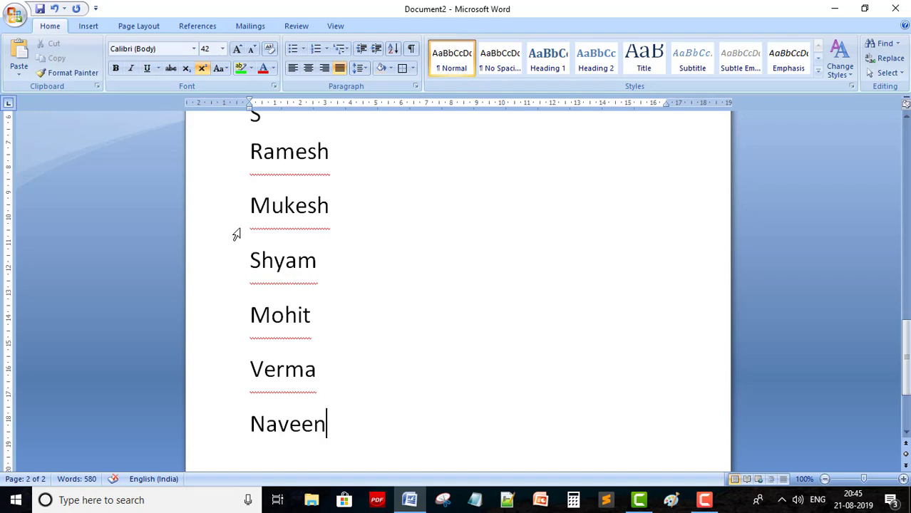
Set the list of names to 16 pt, then grow it to 24 pt
{"action": "left_click_drag", "start_coordinate": [242, 150], "coordinate": [333, 387]}
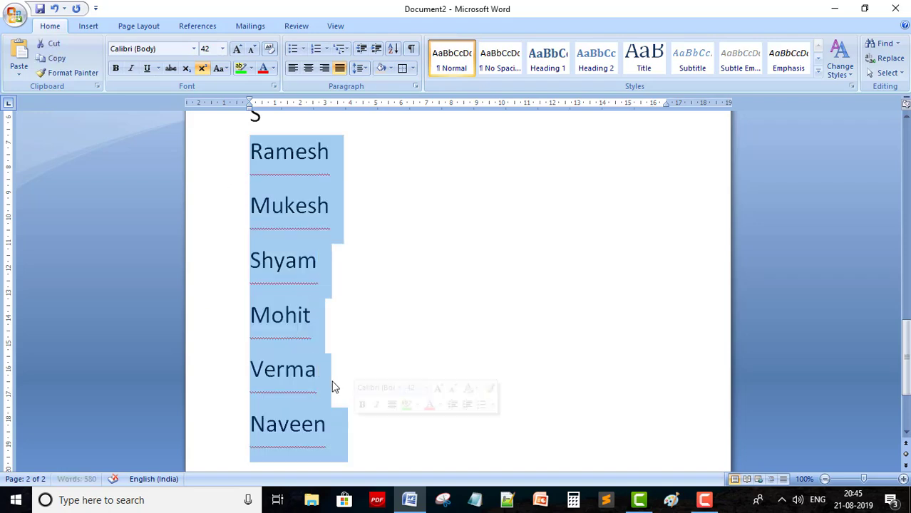
{"action": "left_click", "coordinate": [223, 49]}
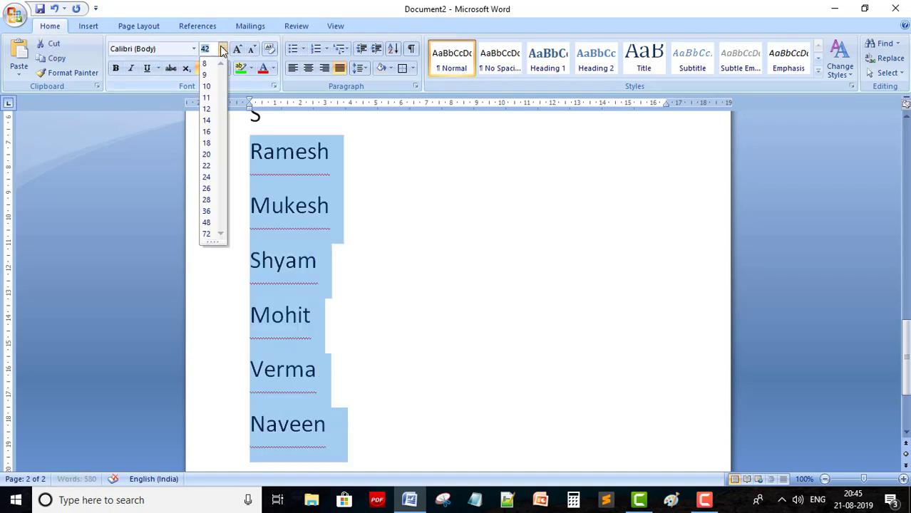
{"action": "left_click", "coordinate": [206, 134]}
{"action": "left_click", "coordinate": [364, 192]}
{"action": "scroll", "coordinate": [398, 207], "scroll_direction": "up", "scroll_amount": 2}
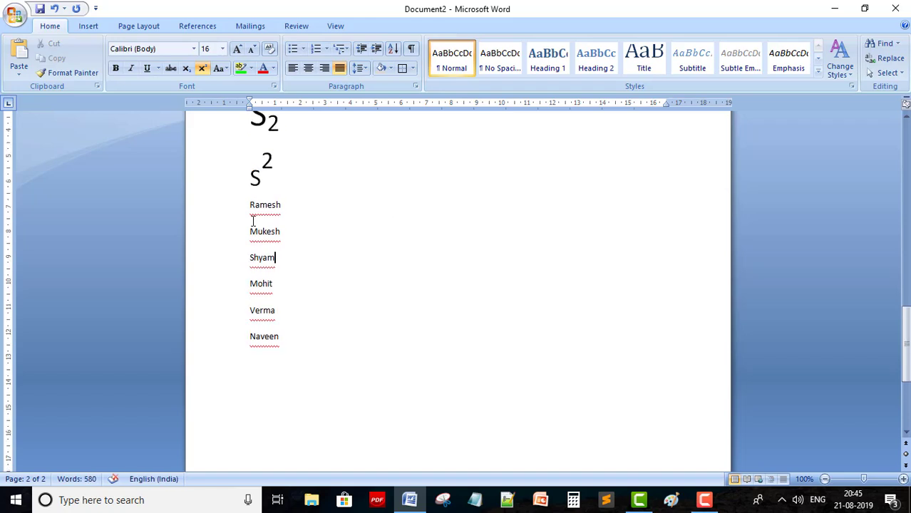
{"action": "left_click_drag", "start_coordinate": [248, 205], "coordinate": [301, 348]}
{"action": "key", "text": "ctrl+bracketright"}
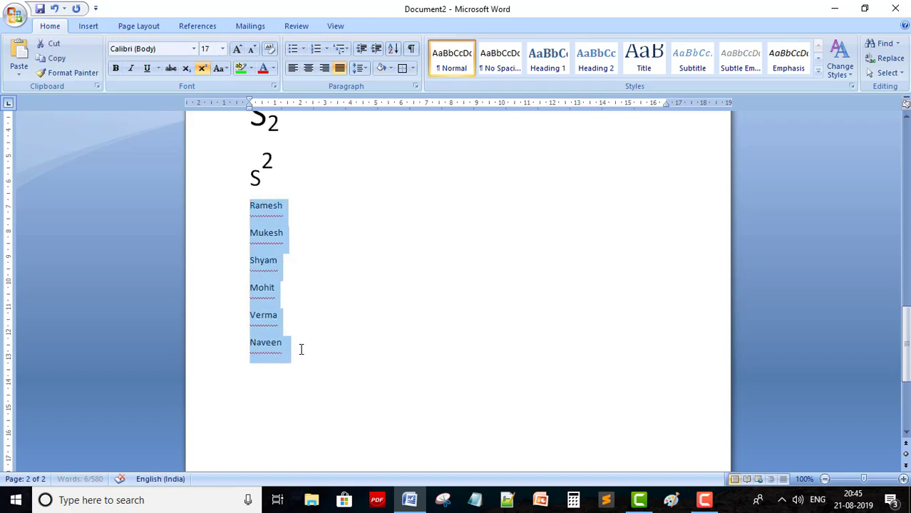
{"action": "key", "text": "ctrl+bracketright"}
{"action": "key", "text": "ctrl+bracketright"}
{"action": "key", "text": "ctrl+bracketright"}
{"action": "key", "text": "ctrl+bracketright"}
{"action": "key", "text": "ctrl+bracketright"}
{"action": "key", "text": "ctrl+bracketright"}
{"action": "key", "text": "ctrl+bracketright"}
{"action": "left_click", "coordinate": [380, 329]}
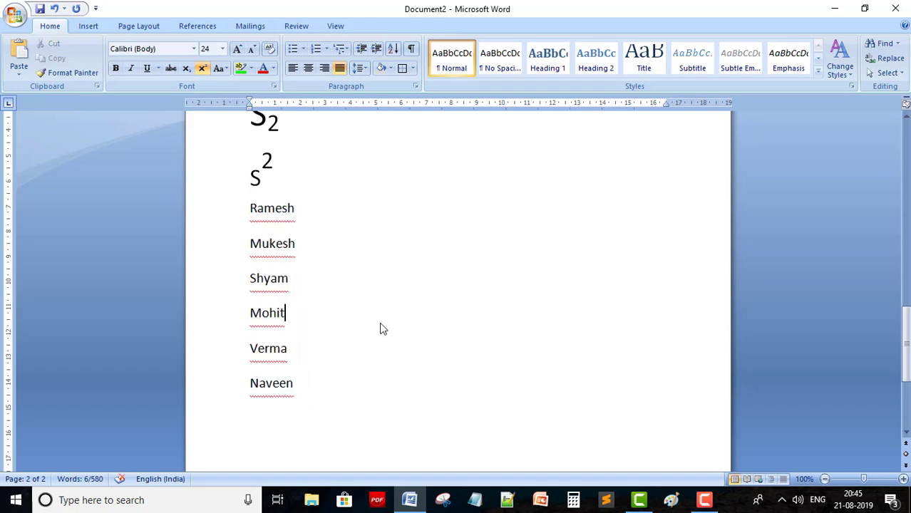
{"action": "left_click_drag", "start_coordinate": [251, 206], "coordinate": [292, 385]}
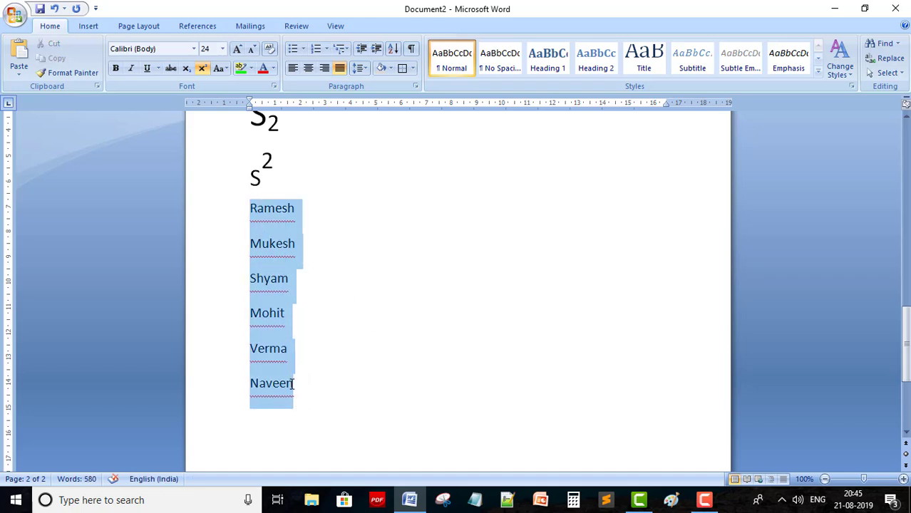
Sort the names by paragraphs as text in ascending alphabetical order
{"action": "left_click", "coordinate": [391, 52]}
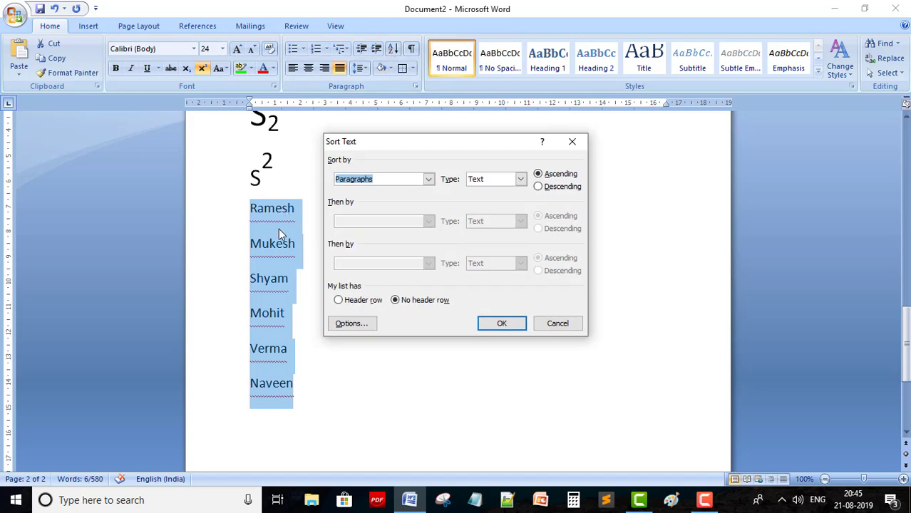
{"action": "left_click", "coordinate": [427, 179]}
{"action": "left_click", "coordinate": [427, 181]}
{"action": "left_click", "coordinate": [429, 180]}
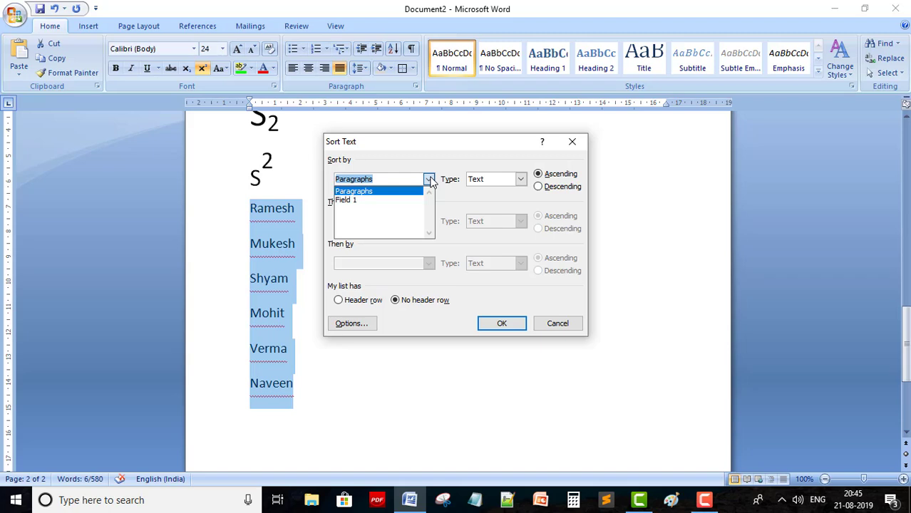
{"action": "left_click", "coordinate": [358, 191]}
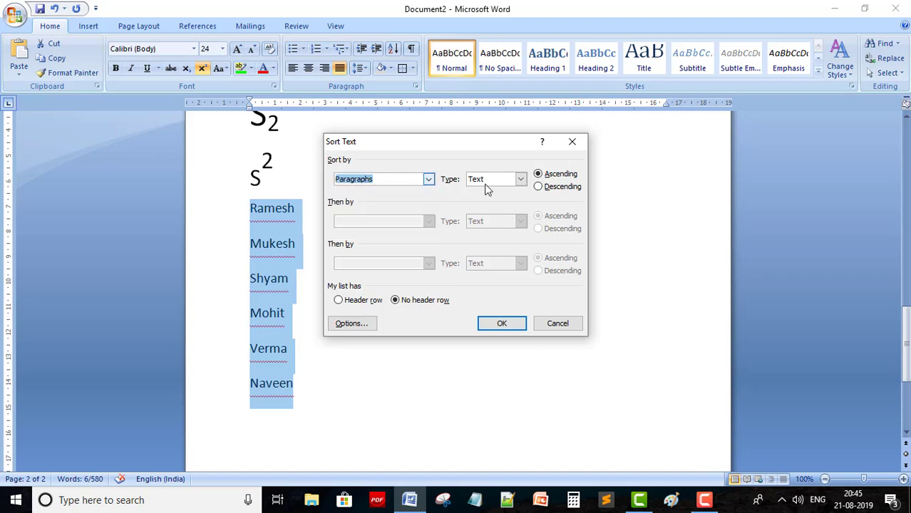
{"action": "left_click", "coordinate": [521, 179]}
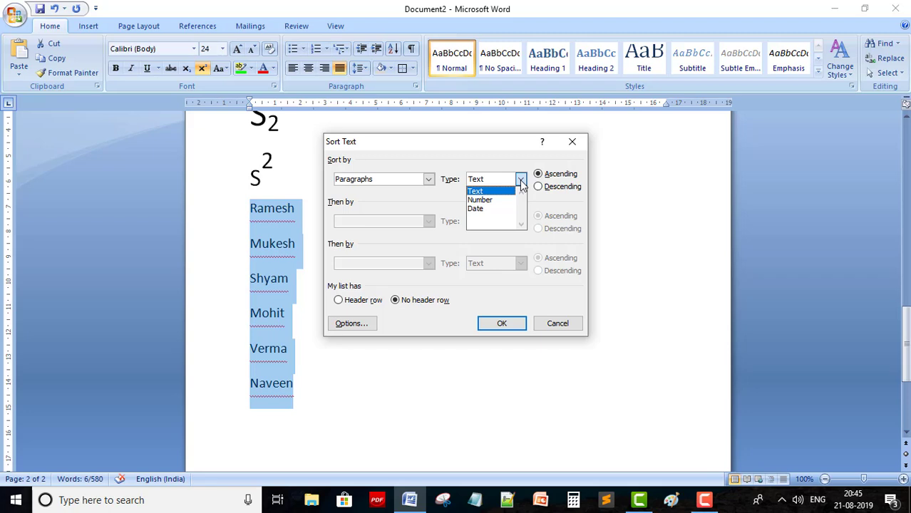
{"action": "left_click", "coordinate": [484, 192]}
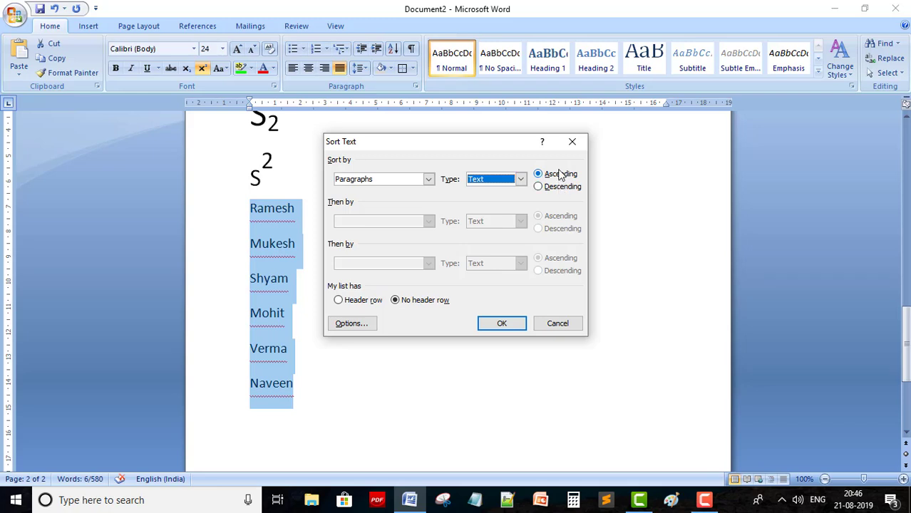
{"action": "left_click", "coordinate": [505, 323]}
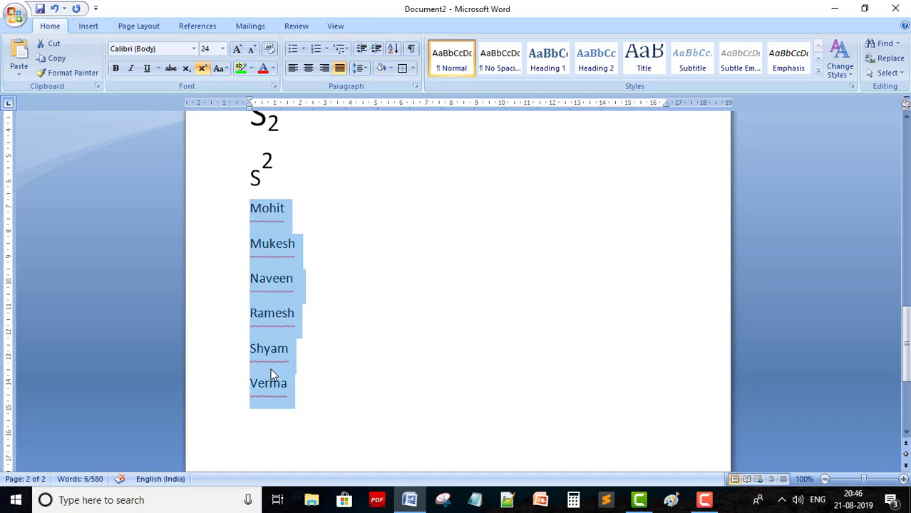
Re-sort the names in descending order
{"action": "left_click", "coordinate": [393, 48]}
{"action": "left_click", "coordinate": [549, 187]}
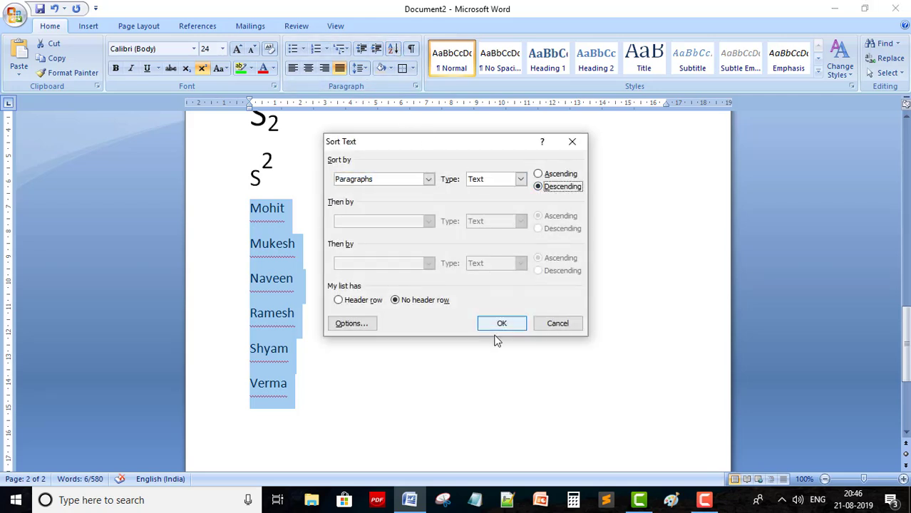
{"action": "left_click", "coordinate": [501, 323]}
{"action": "left_click", "coordinate": [359, 257]}
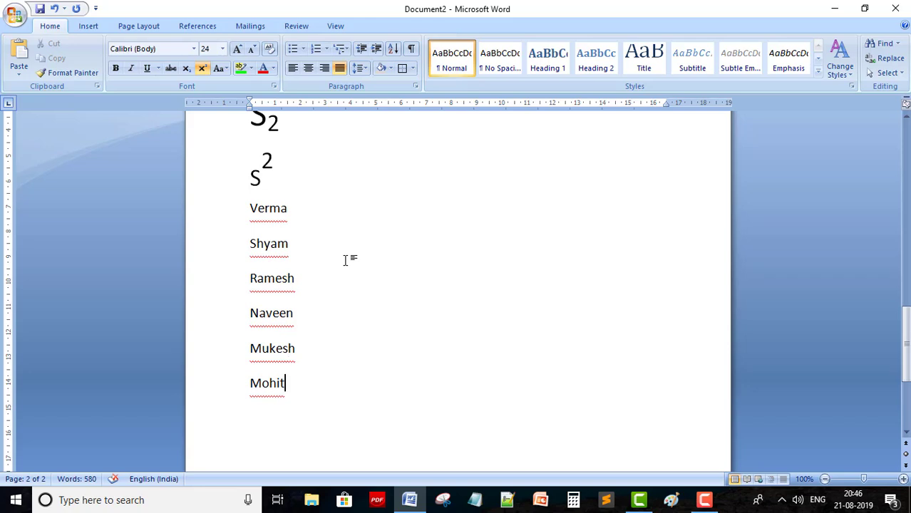
Enter the numbers 1, 2, 3, 56, 58, 48, 96 and 5 on separate lines below Mohit
{"action": "key", "text": "Return"}
{"action": "type", "text": "1"}
{"action": "key", "text": "Return"}
{"action": "type", "text": "2"}
{"action": "key", "text": "Return"}
{"action": "type", "text": "3"}
{"action": "key", "text": "Return"}
{"action": "type", "text": "56"}
{"action": "key", "text": "Return"}
{"action": "type", "text": "58"}
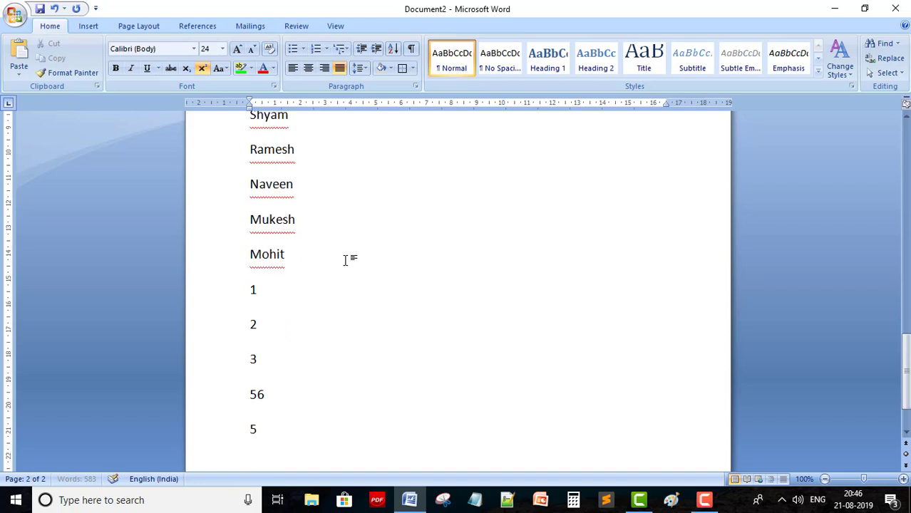
{"action": "key", "text": "Return"}
{"action": "type", "text": "48"}
{"action": "key", "text": "Return"}
{"action": "type", "text": "96 5"}
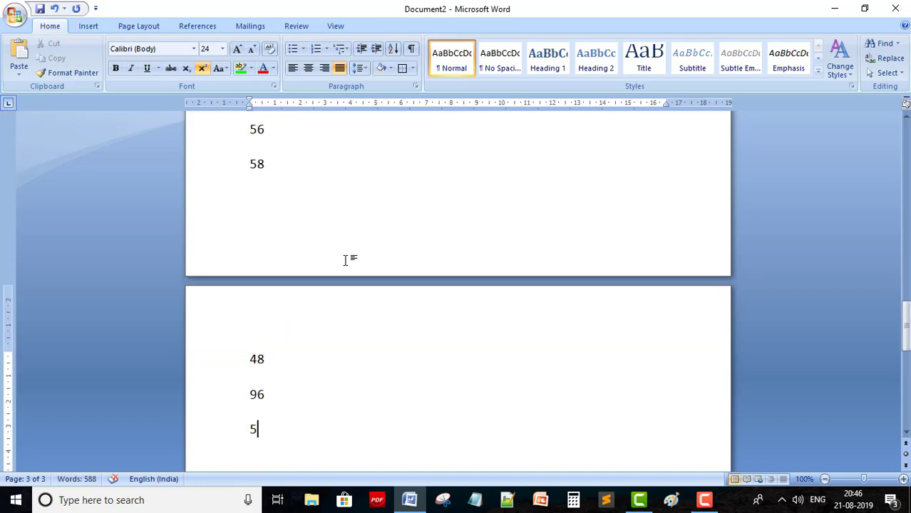
Shrink the selected numbers to 15 pt font size
{"action": "scroll", "coordinate": [288, 259], "scroll_direction": "up", "scroll_amount": 4}
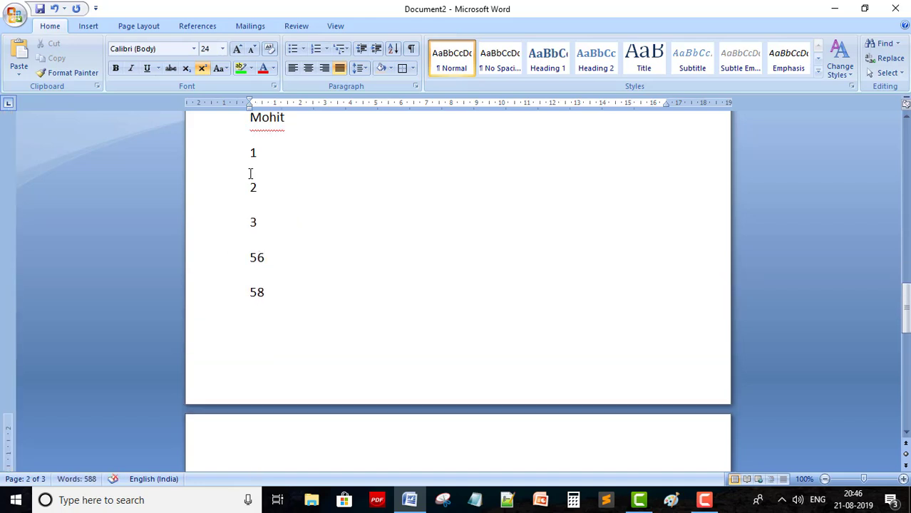
{"action": "left_click_drag", "start_coordinate": [249, 153], "coordinate": [266, 379]}
{"action": "key", "text": "ctrl+shift+comma"}
{"action": "key", "text": "ctrl+shift+comma"}
{"action": "key", "text": "ctrl+shift+comma"}
{"action": "key", "text": "ctrl+shift+comma"}
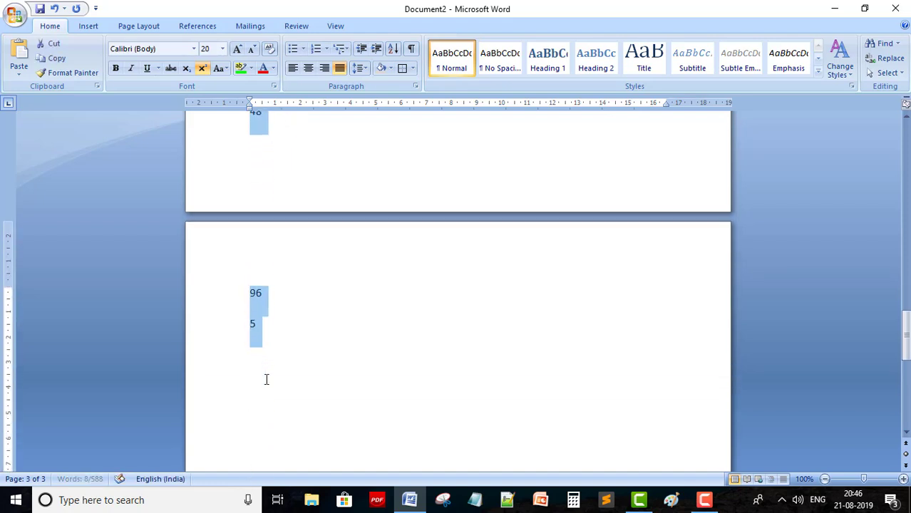
{"action": "key", "text": "ctrl+bracketleft"}
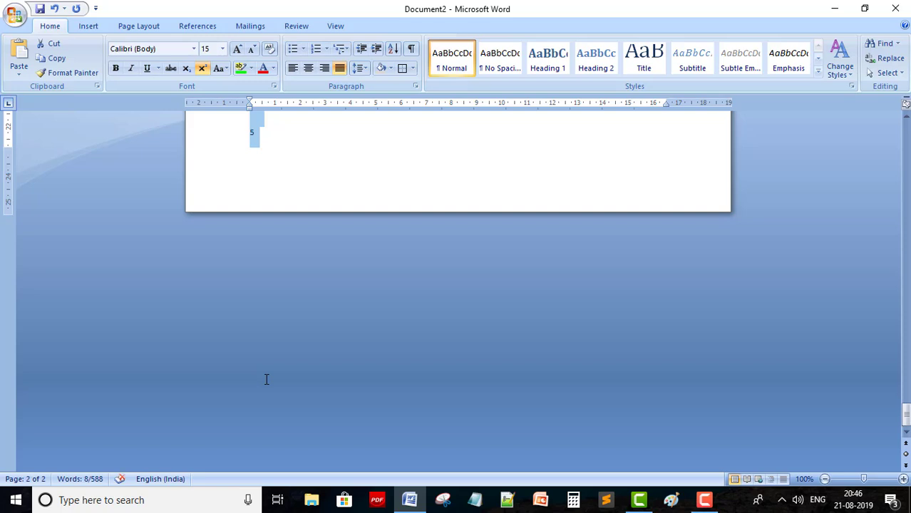
{"action": "scroll", "coordinate": [313, 349], "scroll_direction": "up", "scroll_amount": 5}
{"action": "left_click", "coordinate": [400, 349]}
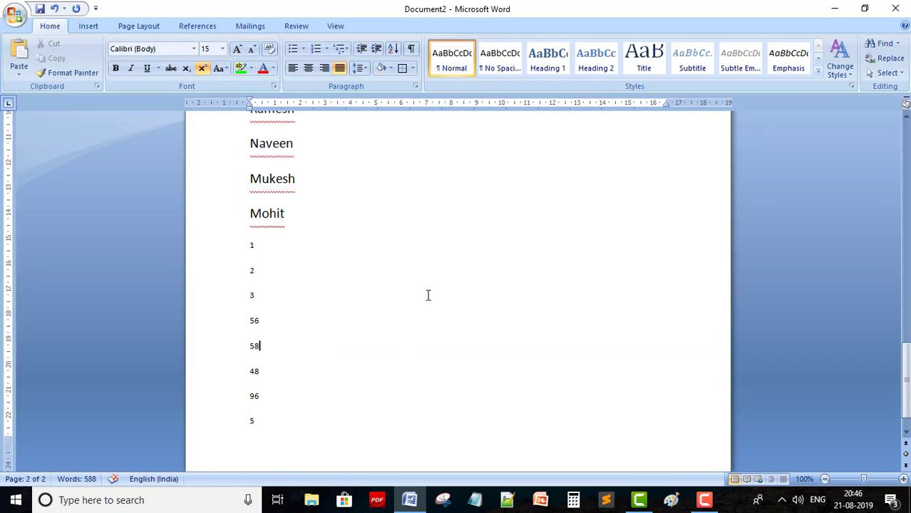
{"action": "scroll", "coordinate": [428, 295], "scroll_direction": "down", "scroll_amount": 1}
{"action": "left_click_drag", "start_coordinate": [250, 212], "coordinate": [276, 390]}
Sort the selected numbers ascending as Number type: 1, 2, 3, 5, 48, 56, 58, 96
{"action": "left_click", "coordinate": [391, 49]}
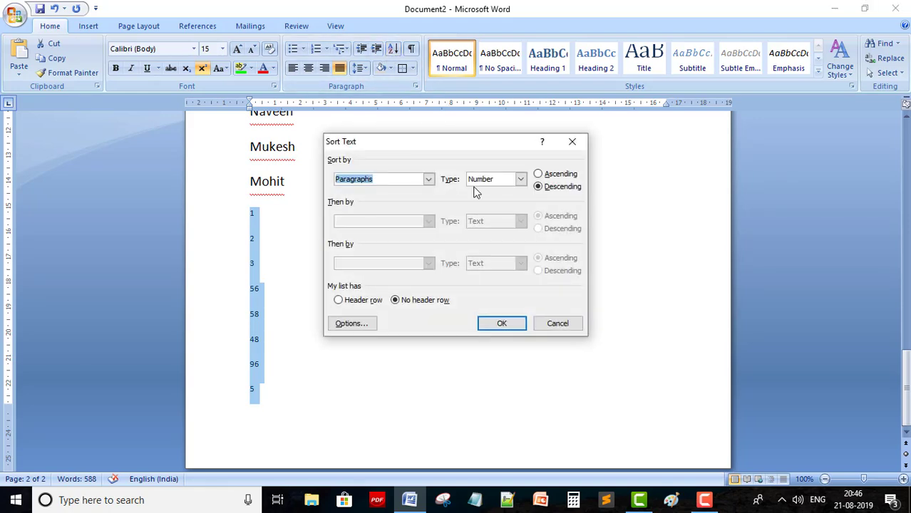
{"action": "left_click", "coordinate": [538, 174]}
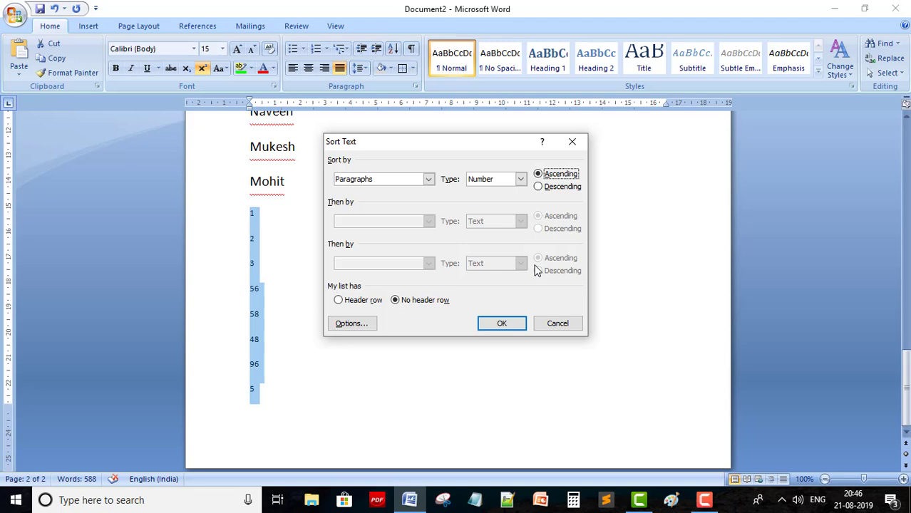
{"action": "left_click", "coordinate": [501, 323]}
{"action": "left_click", "coordinate": [266, 245]}
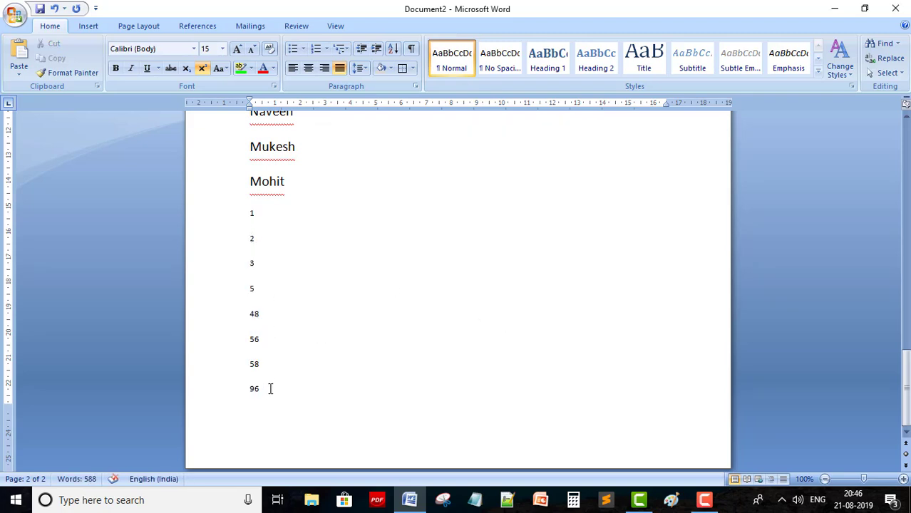
Open the Sort dialog for the whole document and cancel it
{"action": "scroll", "coordinate": [481, 144], "scroll_direction": "down", "scroll_amount": 1}
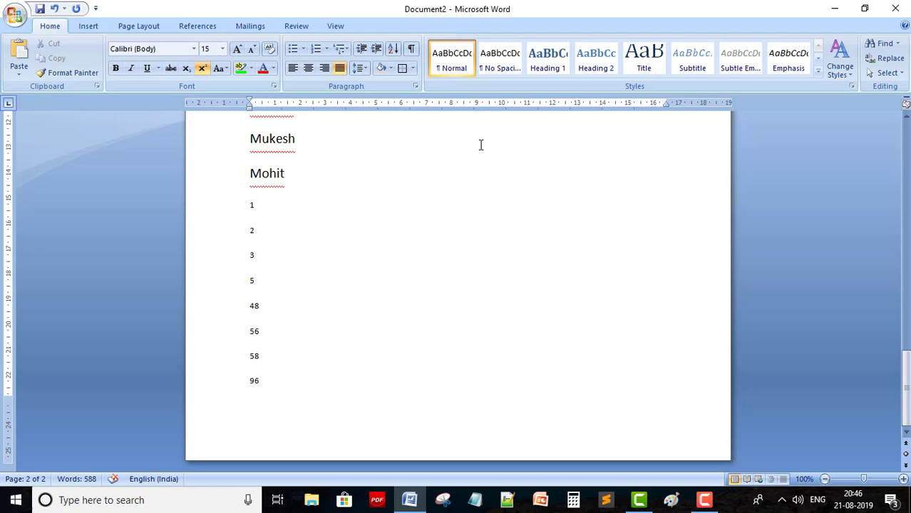
{"action": "left_click", "coordinate": [392, 48]}
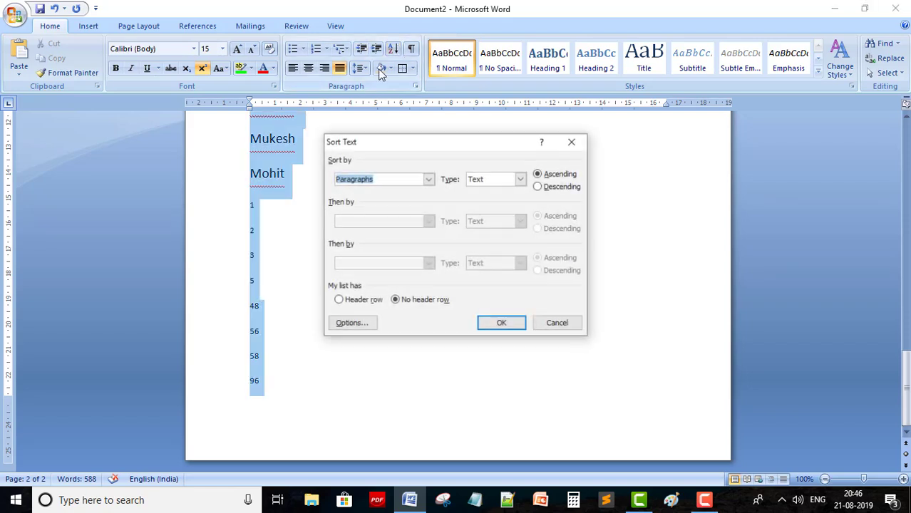
{"action": "left_click", "coordinate": [558, 324]}
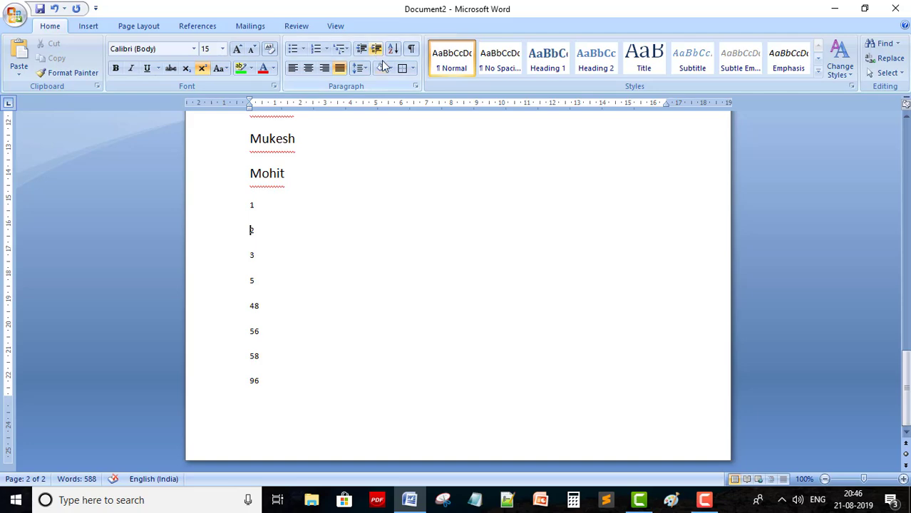
{"action": "scroll", "coordinate": [453, 174], "scroll_direction": "up", "scroll_amount": 15}
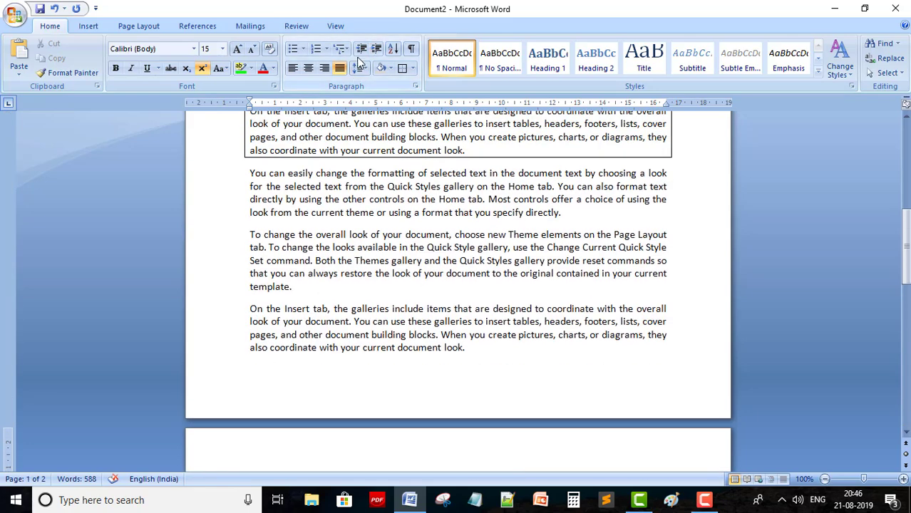
Indent the 'You can easily change' paragraph three steps and back again, then show line spacing options
{"action": "left_click", "coordinate": [311, 185]}
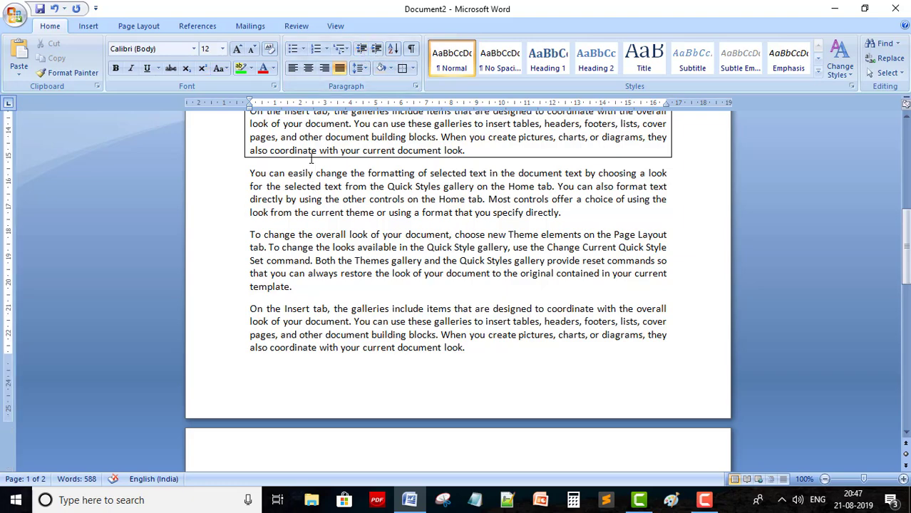
{"action": "left_click", "coordinate": [377, 50]}
{"action": "left_click", "coordinate": [377, 50]}
{"action": "left_click", "coordinate": [377, 50]}
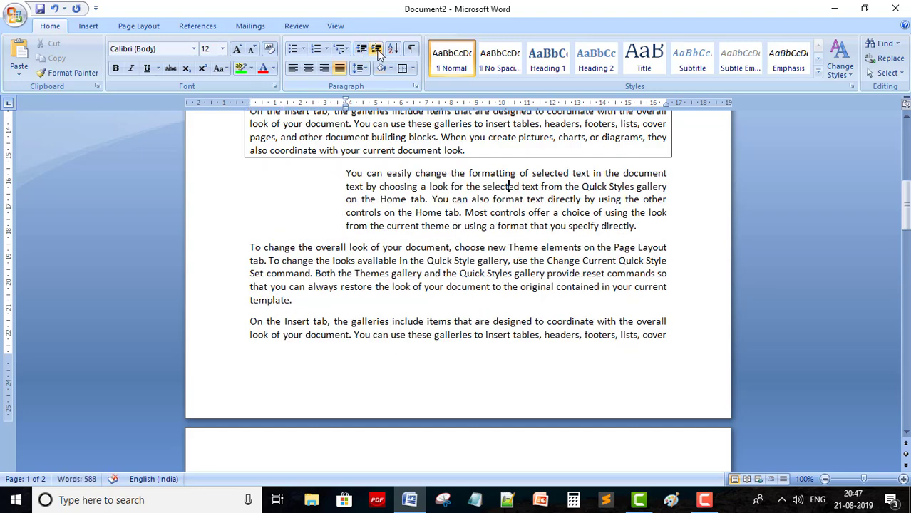
{"action": "left_click", "coordinate": [361, 50]}
{"action": "left_click", "coordinate": [361, 50]}
{"action": "left_click", "coordinate": [362, 50]}
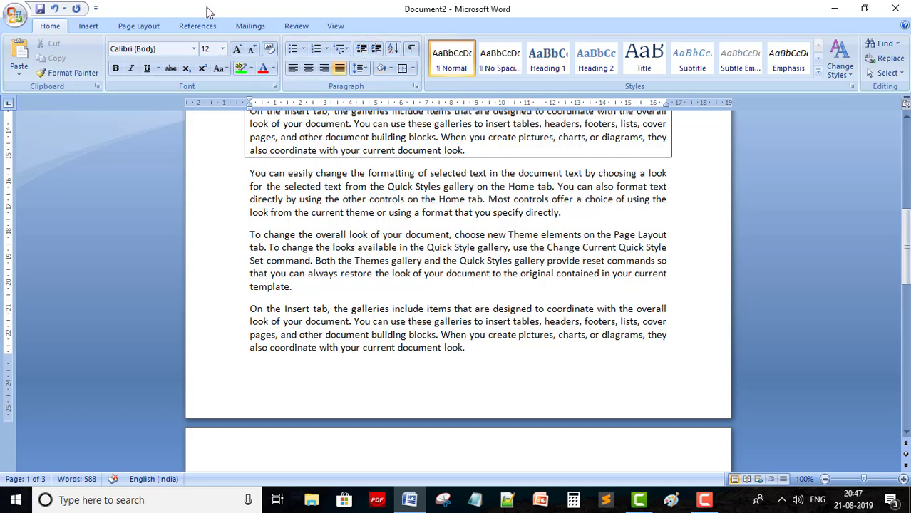
{"action": "left_click", "coordinate": [364, 69]}
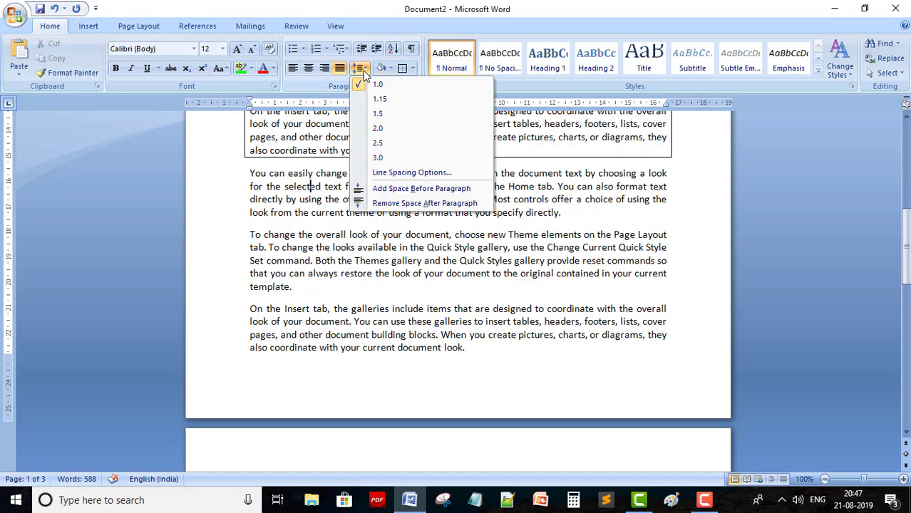
Give the 'You can easily change' paragraph a 1.9 cm first-line indent in Paragraph settings
{"action": "left_click", "coordinate": [419, 173]}
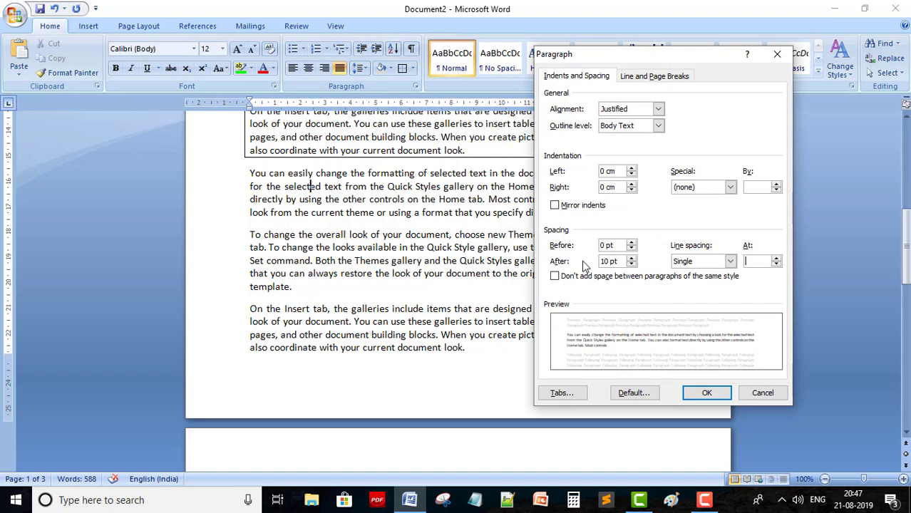
{"action": "left_click", "coordinate": [731, 187]}
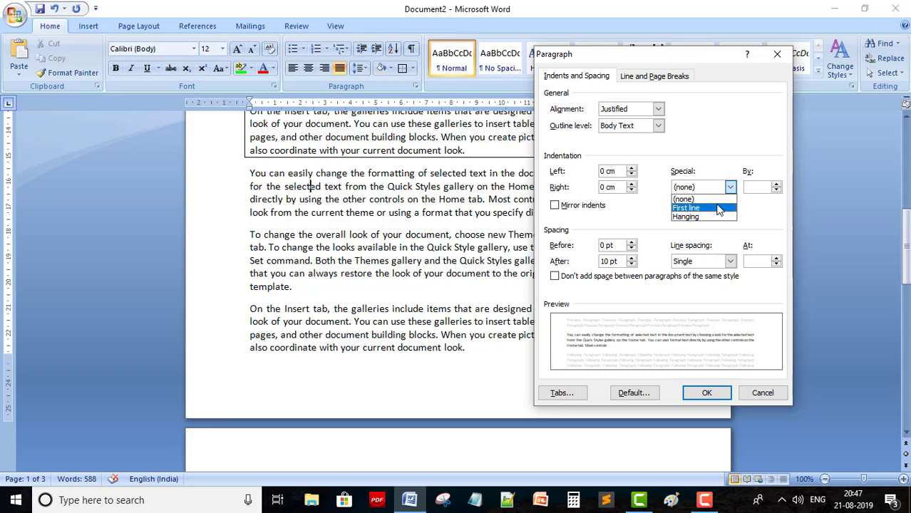
{"action": "left_click", "coordinate": [718, 209]}
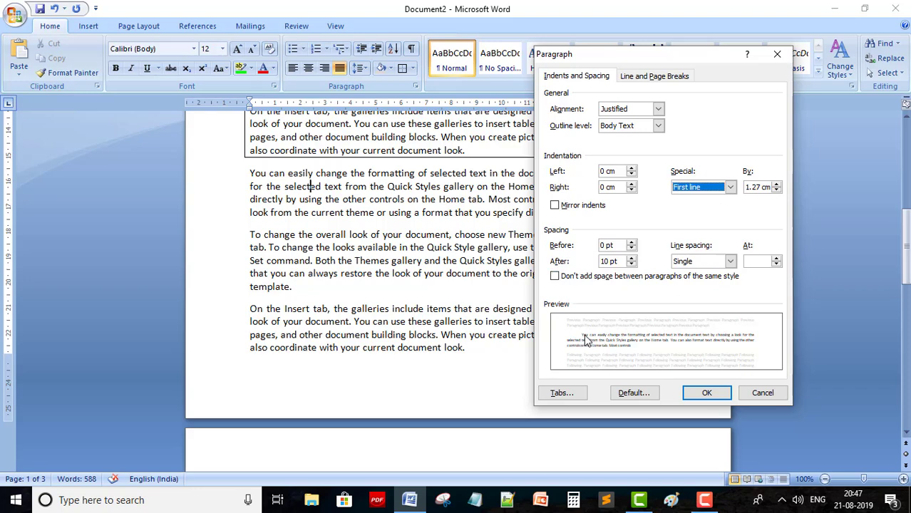
{"action": "left_click", "coordinate": [776, 184]}
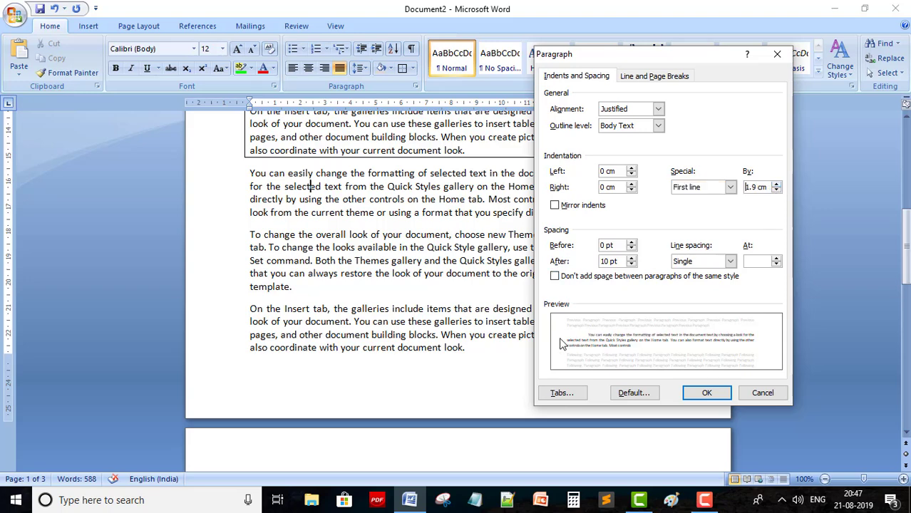
{"action": "left_click", "coordinate": [704, 392]}
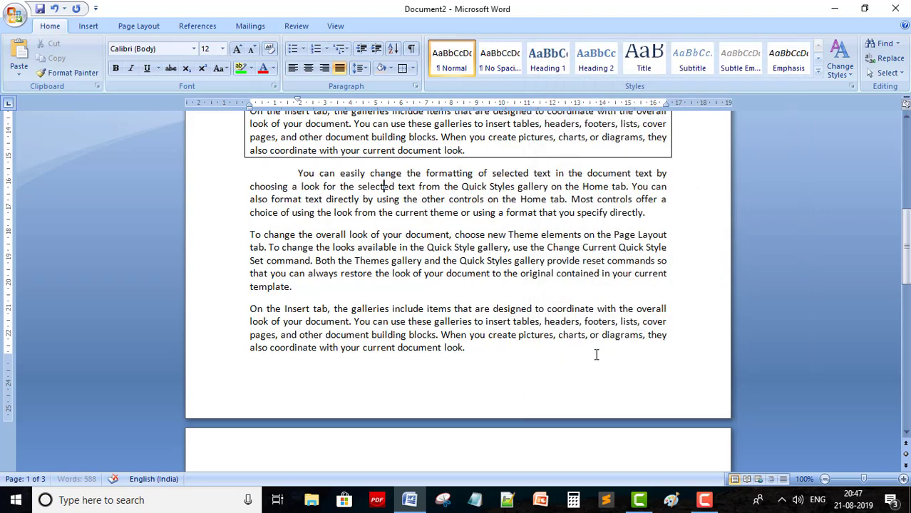
Change the paragraph's special indent from first-line to a 1.9 cm hanging indent
{"action": "left_click", "coordinate": [383, 186]}
{"action": "left_click", "coordinate": [360, 68]}
{"action": "left_click", "coordinate": [404, 173]}
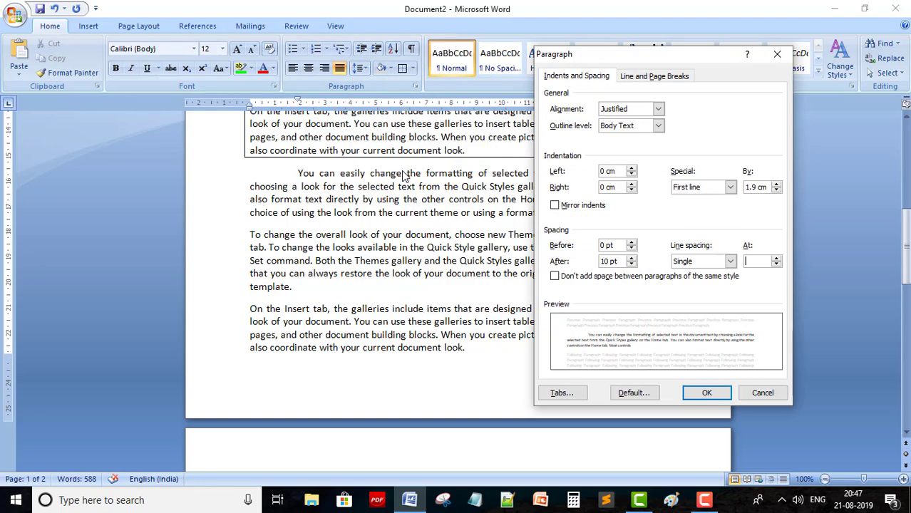
{"action": "left_click", "coordinate": [729, 188]}
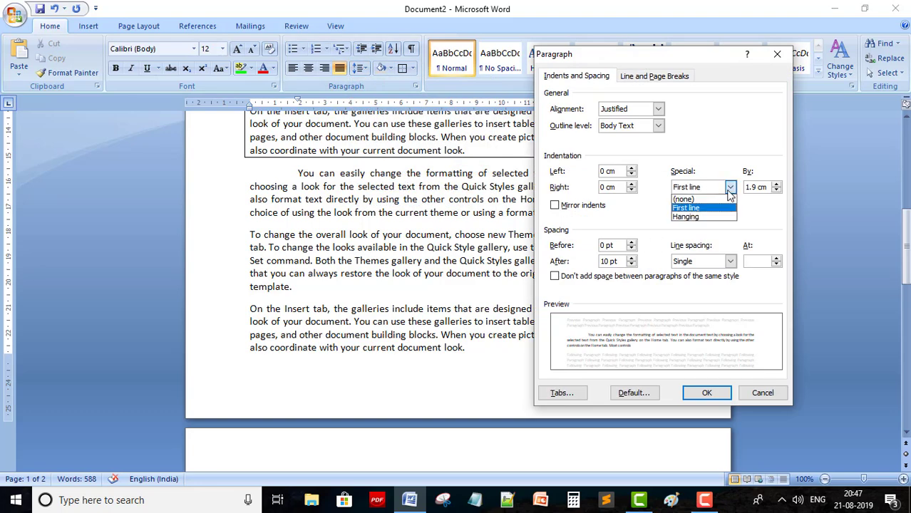
{"action": "left_click", "coordinate": [698, 216]}
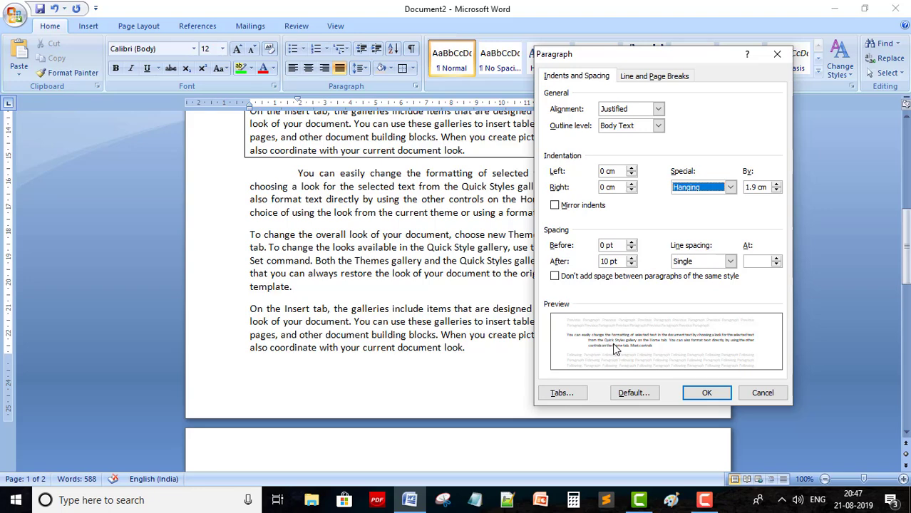
{"action": "left_click", "coordinate": [706, 393]}
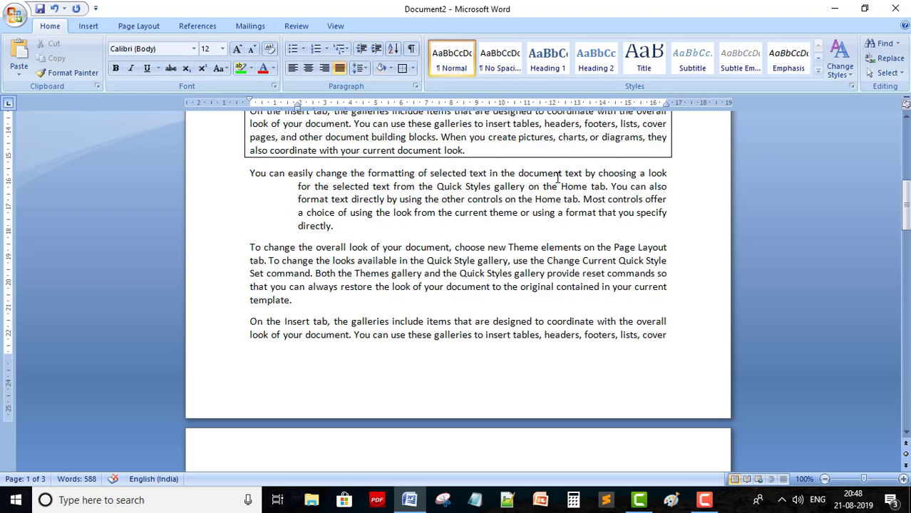
On a new line below 96, enter the formula =rand(10.2)
{"action": "left_click", "coordinate": [350, 260]}
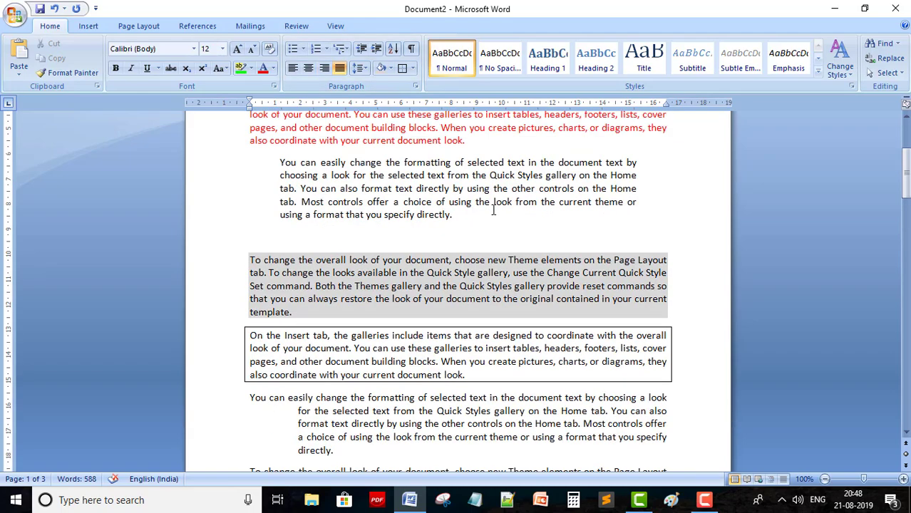
{"action": "scroll", "coordinate": [492, 211], "scroll_direction": "up", "scroll_amount": 4}
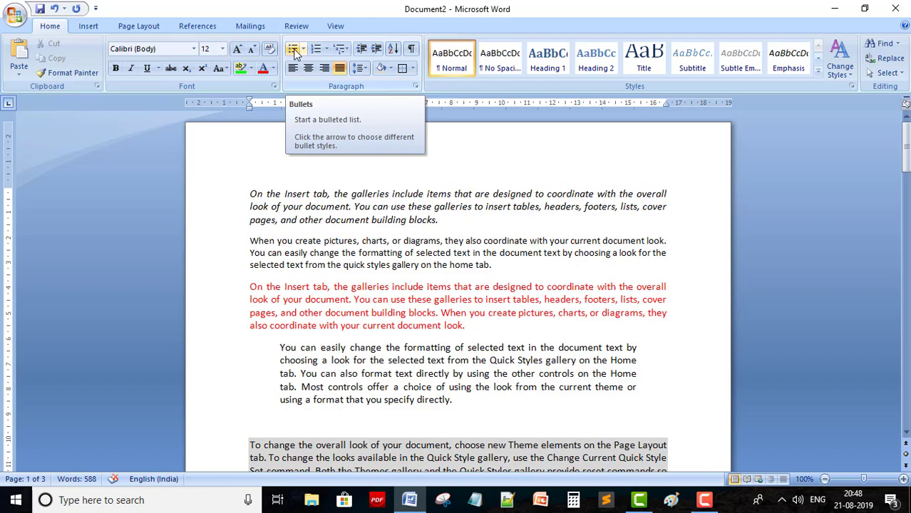
{"action": "scroll", "coordinate": [510, 317], "scroll_direction": "down", "scroll_amount": 15}
{"action": "scroll", "coordinate": [509, 317], "scroll_direction": "up", "scroll_amount": 4}
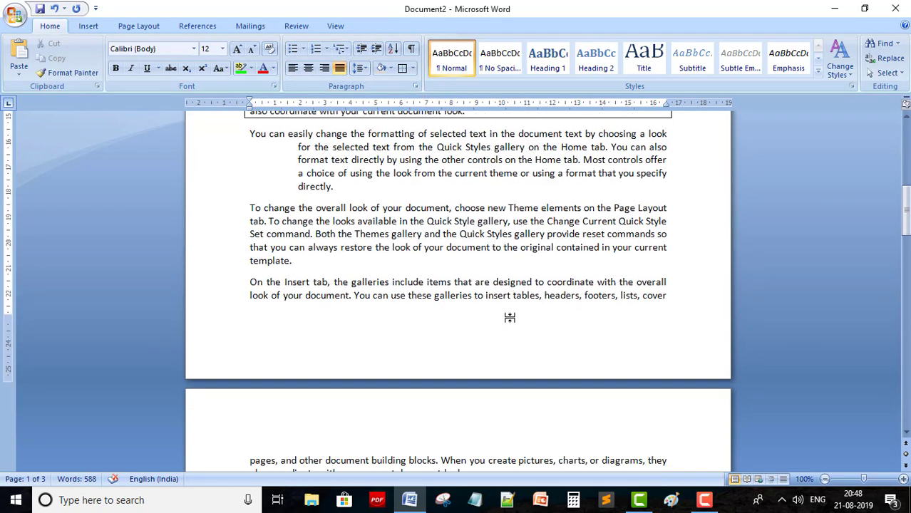
{"action": "scroll", "coordinate": [509, 317], "scroll_direction": "up", "scroll_amount": 1}
{"action": "scroll", "coordinate": [506, 322], "scroll_direction": "down", "scroll_amount": 12}
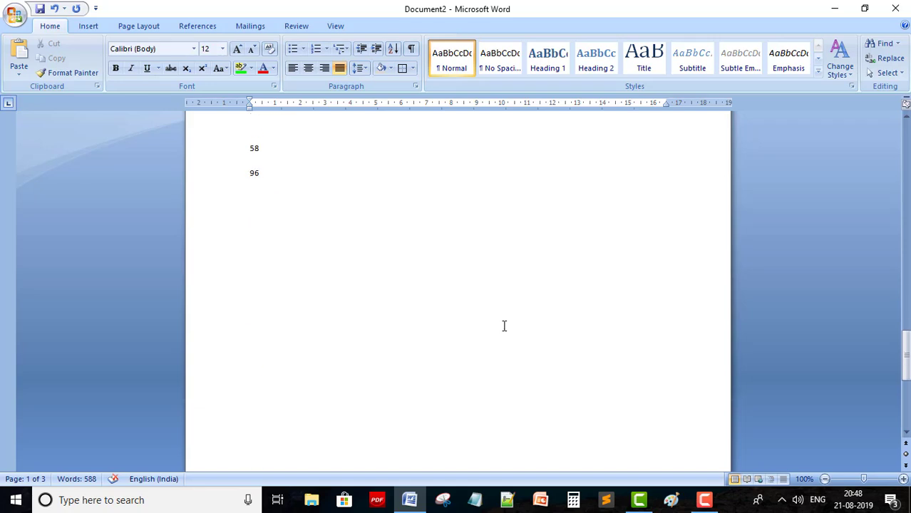
{"action": "scroll", "coordinate": [499, 321], "scroll_direction": "down", "scroll_amount": 3}
{"action": "left_click", "coordinate": [256, 166]}
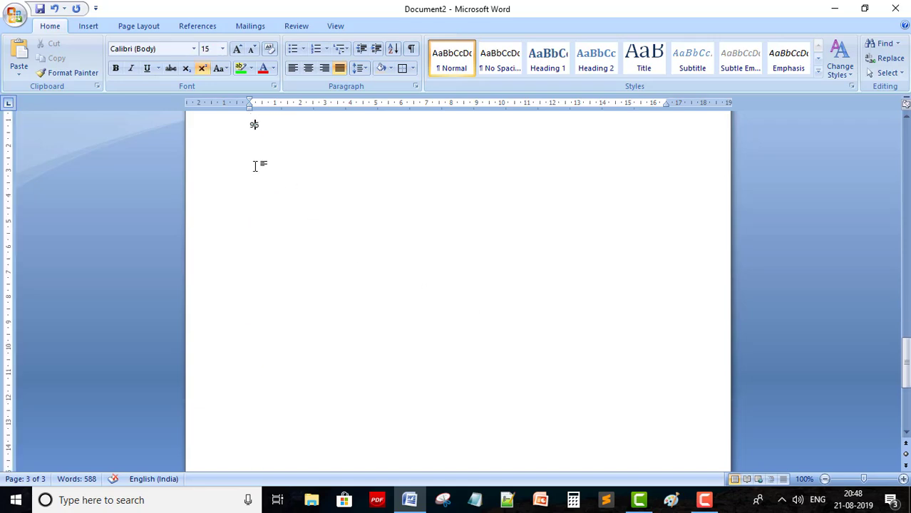
{"action": "key", "text": "Return"}
{"action": "type", "text": "=rand(10.2)"}
{"action": "key", "text": "Return"}
Correct the formula to =rand(10,2) and generate the sample paragraphs
{"action": "left_click", "coordinate": [284, 152]}
{"action": "key", "text": "BackSpace"}
{"action": "type", "text": ","}
{"action": "key", "text": "Return"}
{"action": "key", "text": "BackSpace"}
{"action": "left_click", "coordinate": [310, 151]}
{"action": "key", "text": "Return"}
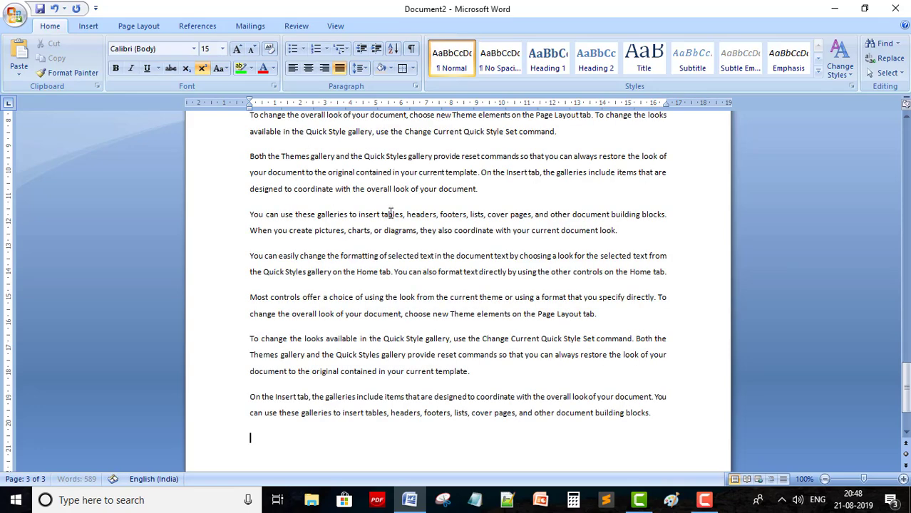
Enlarge the generated paragraphs from 'On the Insert tab' onward to 20 pt and reselect them
{"action": "scroll", "coordinate": [314, 200], "scroll_direction": "up", "scroll_amount": 5}
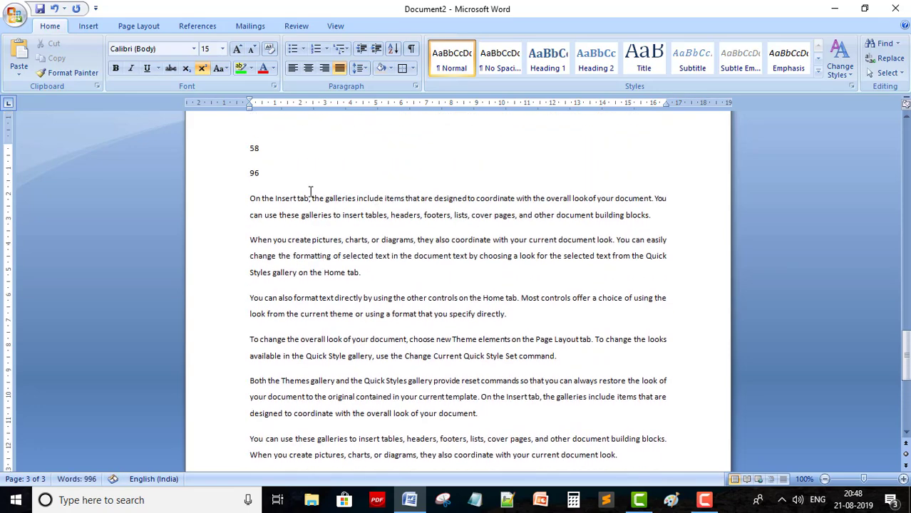
{"action": "left_click_drag", "start_coordinate": [246, 197], "coordinate": [495, 355]}
{"action": "key", "text": "ctrl+shift+period"}
{"action": "key", "text": "ctrl+shift+period"}
{"action": "key", "text": "ctrl+shift+period"}
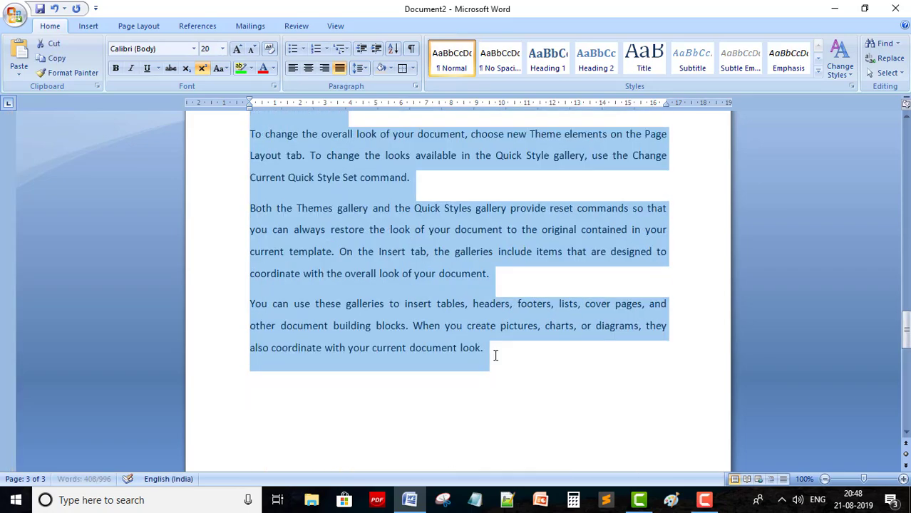
{"action": "scroll", "coordinate": [539, 364], "scroll_direction": "up", "scroll_amount": 1}
{"action": "left_click", "coordinate": [538, 358]}
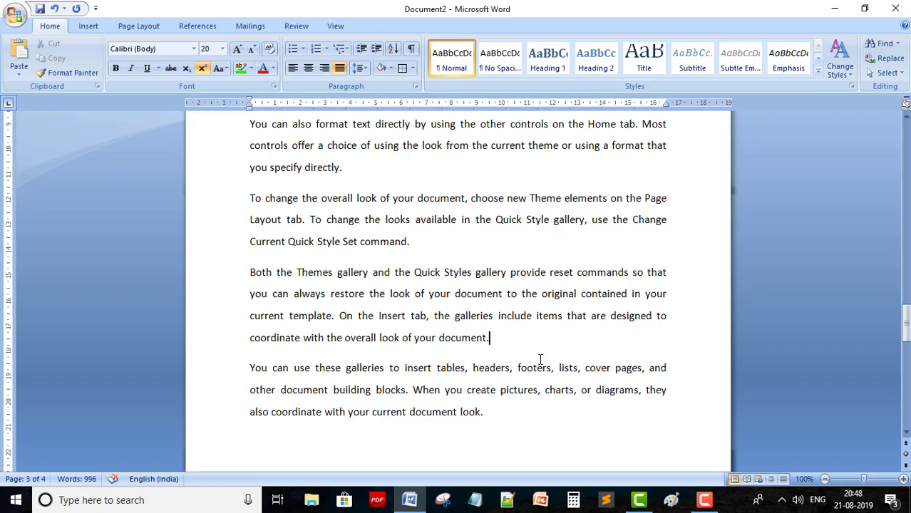
{"action": "scroll", "coordinate": [539, 359], "scroll_direction": "up", "scroll_amount": 5}
{"action": "scroll", "coordinate": [539, 360], "scroll_direction": "up", "scroll_amount": 5}
{"action": "scroll", "coordinate": [539, 359], "scroll_direction": "down", "scroll_amount": 4}
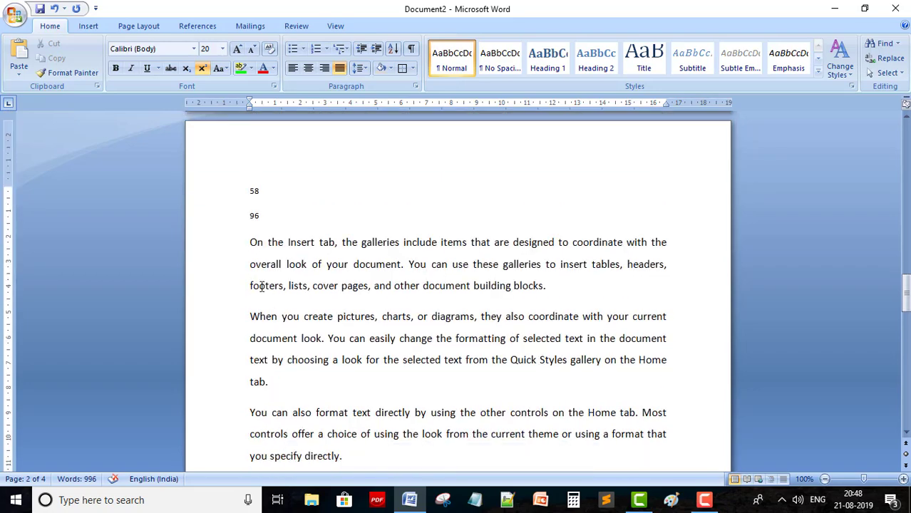
{"action": "left_click_drag", "start_coordinate": [248, 242], "coordinate": [557, 405]}
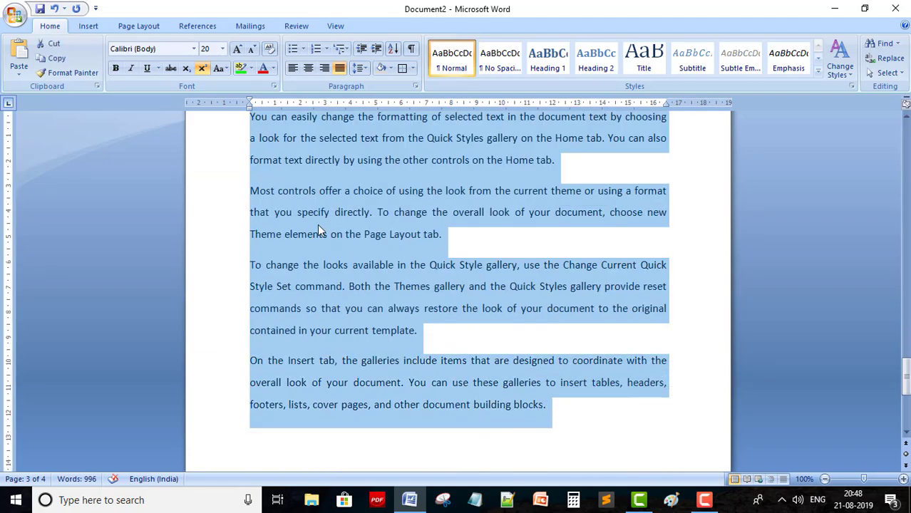
Define a new bullet using the copyright symbol © from the Symbol dialog
{"action": "left_click", "coordinate": [302, 50]}
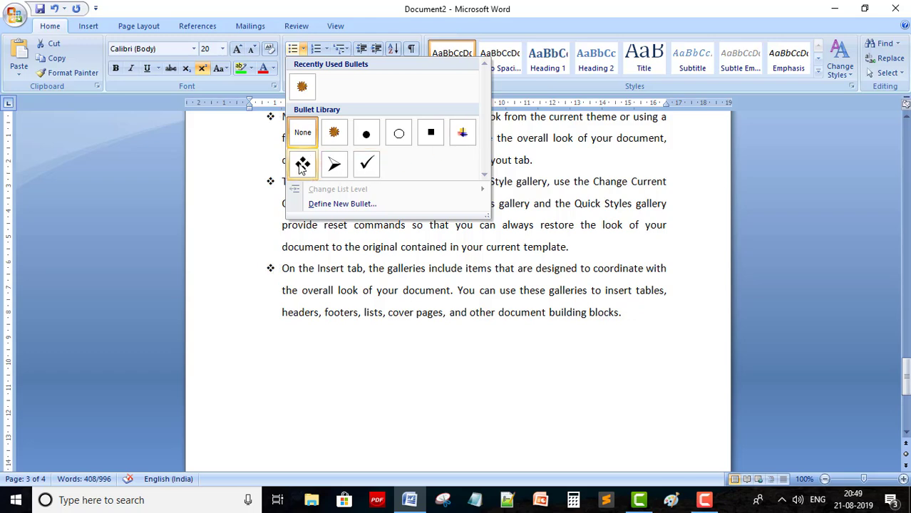
{"action": "left_click", "coordinate": [321, 205]}
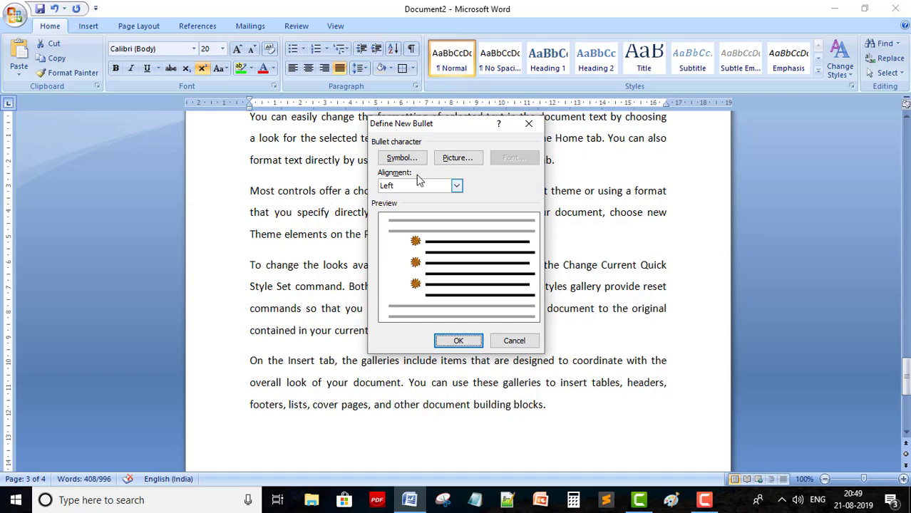
{"action": "left_click", "coordinate": [402, 158]}
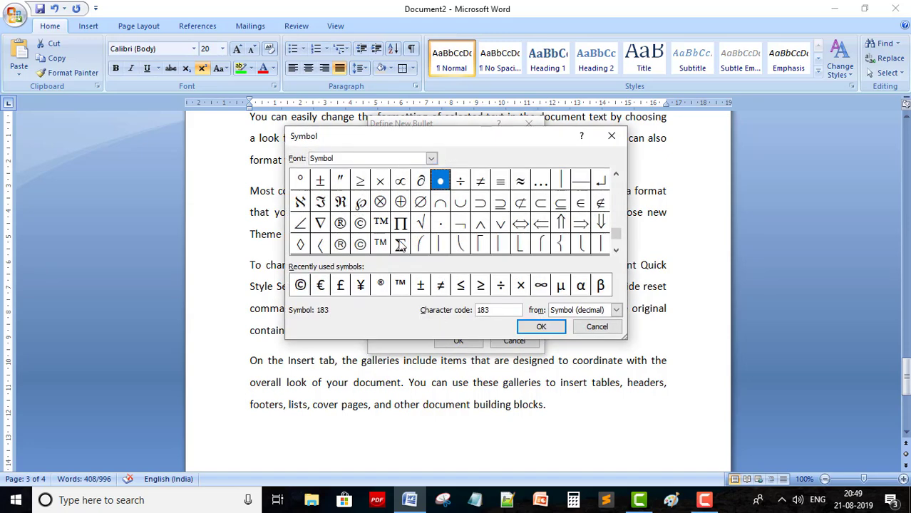
{"action": "left_click", "coordinate": [300, 286]}
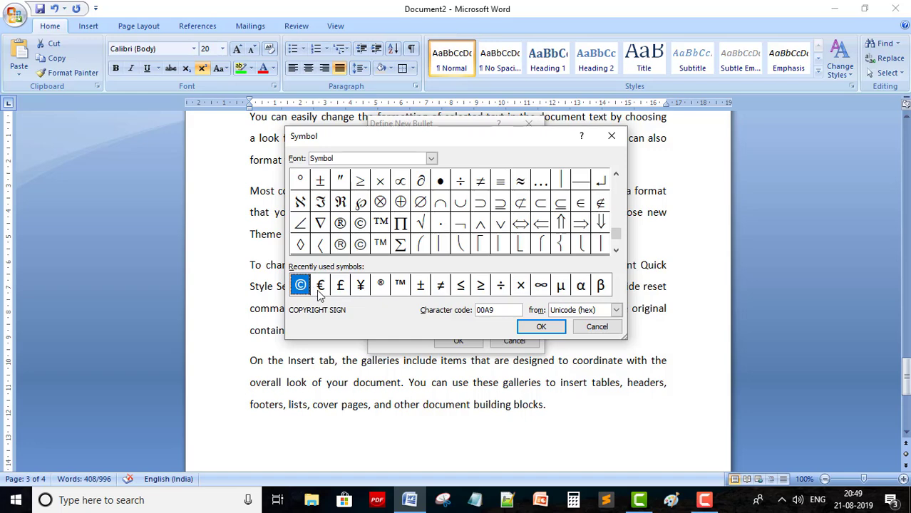
{"action": "left_click", "coordinate": [542, 327]}
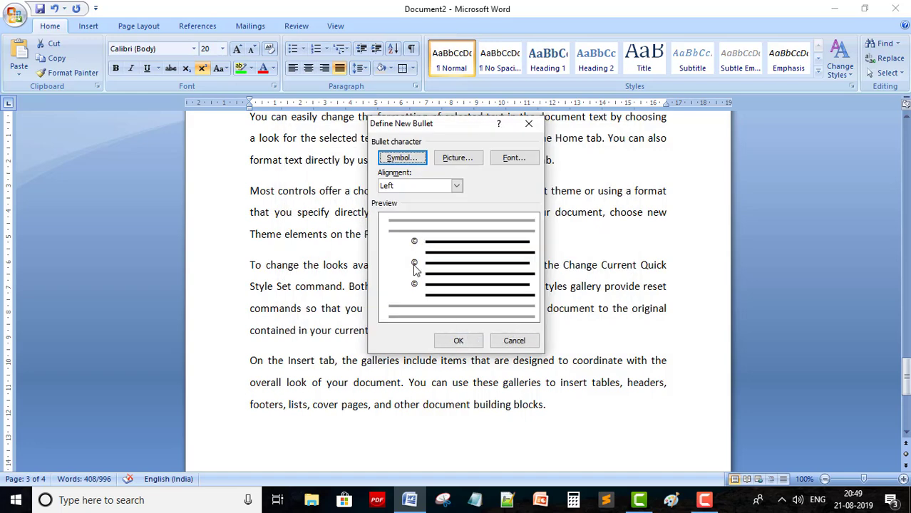
Skip the picture bullet option and apply the © bullet to the selected 20 pt paragraphs
{"action": "left_click", "coordinate": [462, 156]}
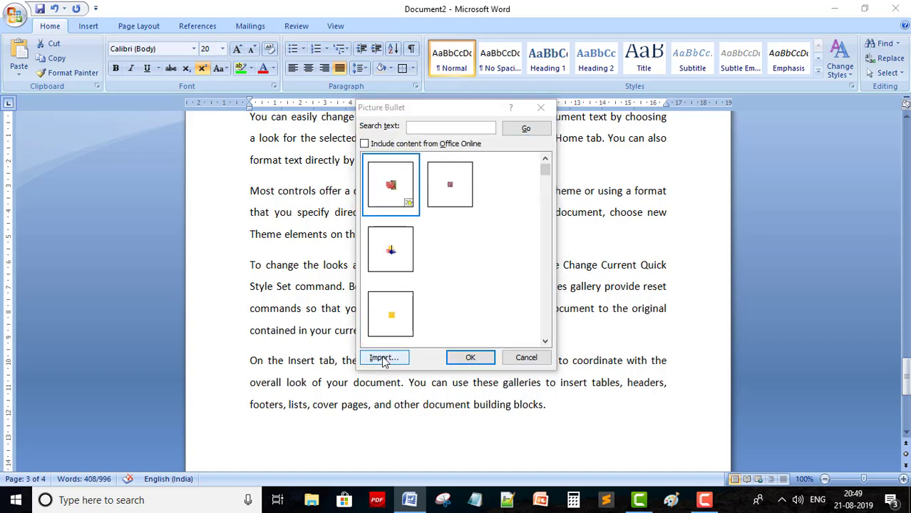
{"action": "left_click", "coordinate": [382, 357]}
{"action": "left_click", "coordinate": [765, 437]}
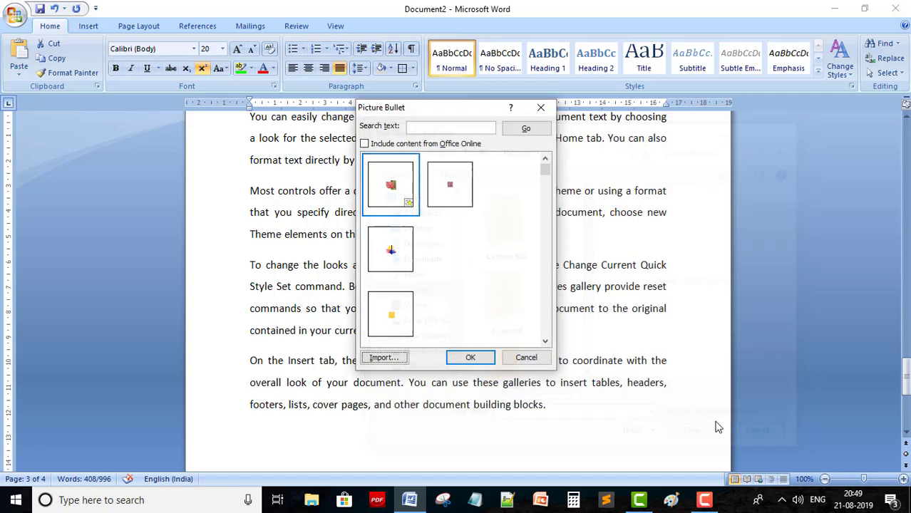
{"action": "left_click", "coordinate": [541, 110]}
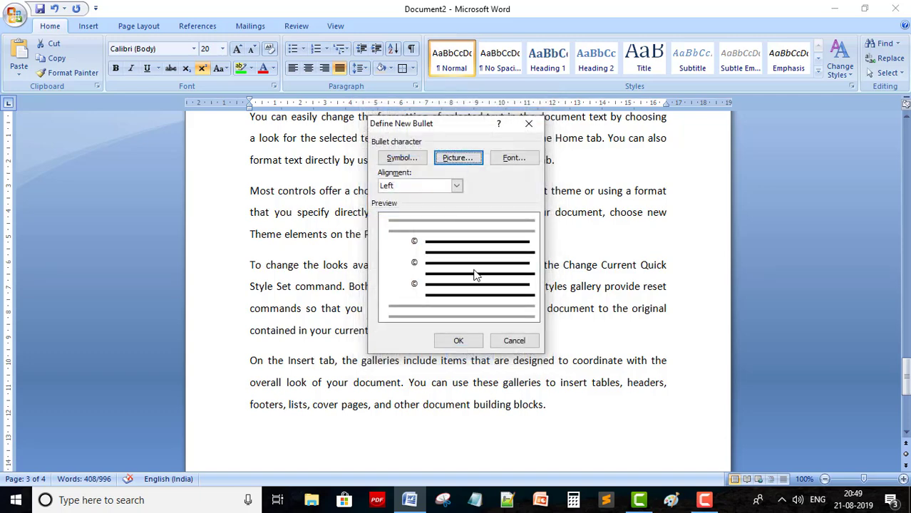
{"action": "left_click", "coordinate": [458, 340]}
{"action": "left_click", "coordinate": [423, 348]}
{"action": "scroll", "coordinate": [423, 349], "scroll_direction": "up", "scroll_amount": 10}
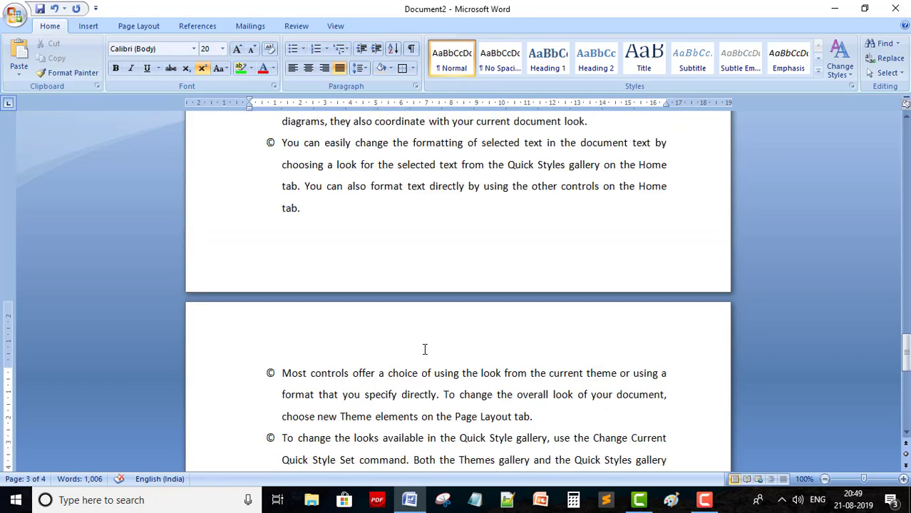
{"action": "scroll", "coordinate": [424, 349], "scroll_direction": "down", "scroll_amount": 3}
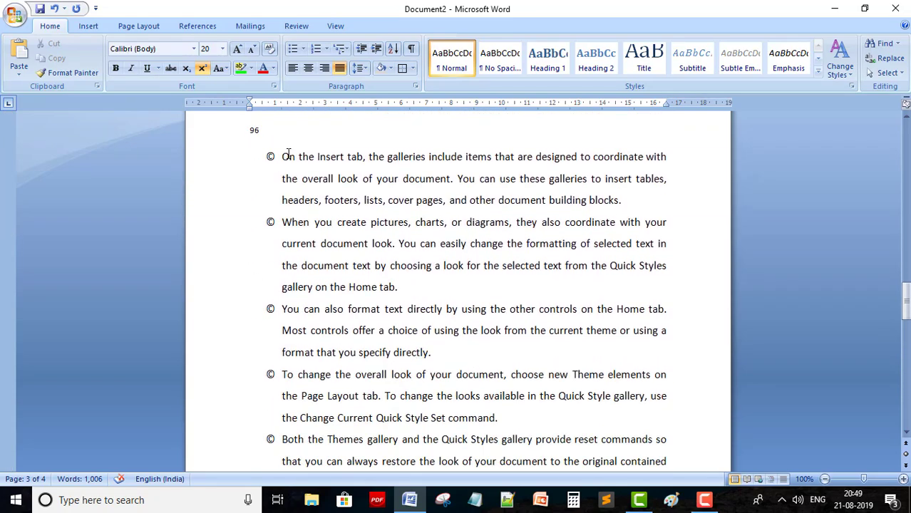
Select the bulleted paragraphs and move them to list level 8, then back to the top level
{"action": "left_click_drag", "start_coordinate": [283, 156], "coordinate": [624, 347]}
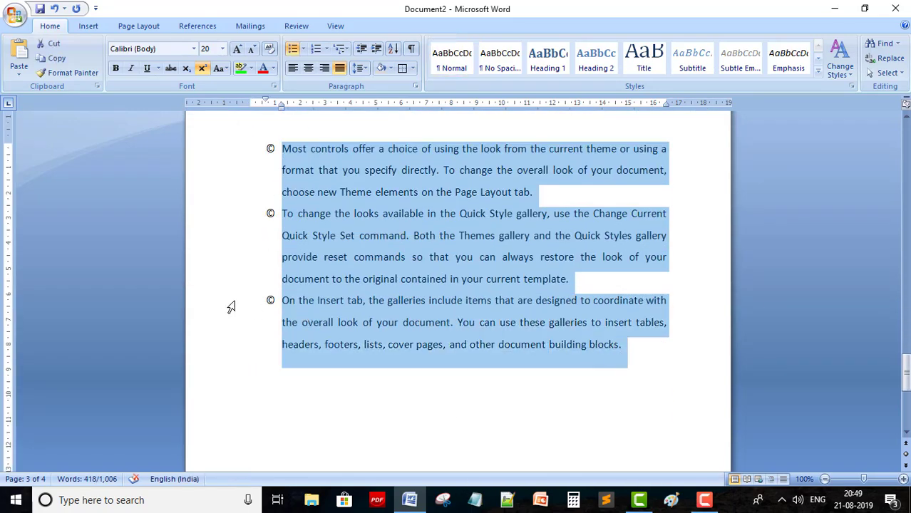
{"action": "left_click", "coordinate": [302, 49]}
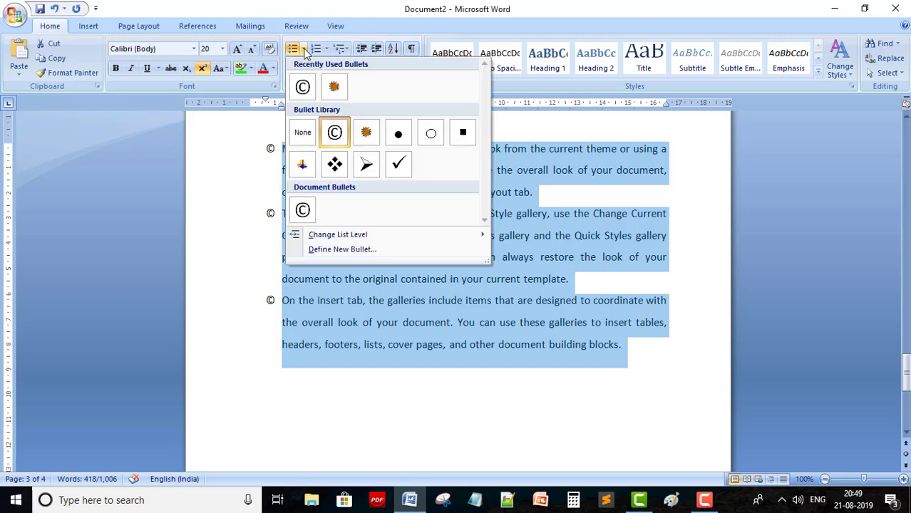
{"action": "mouse_move", "coordinate": [339, 238]}
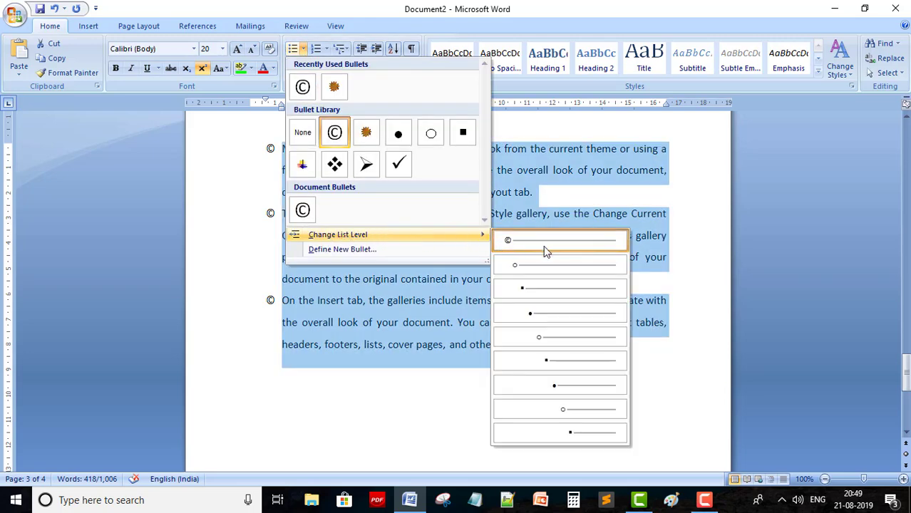
{"action": "left_click", "coordinate": [579, 408]}
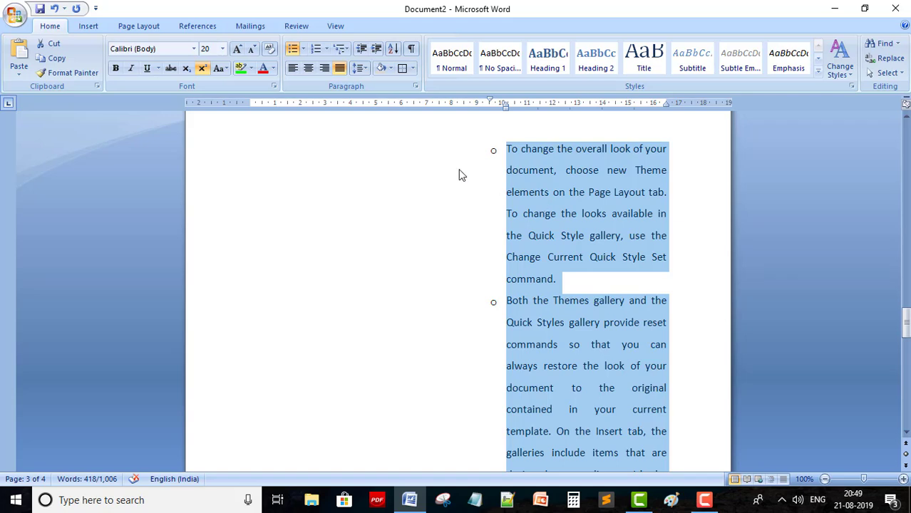
{"action": "left_click", "coordinate": [304, 48]}
{"action": "mouse_move", "coordinate": [331, 236]}
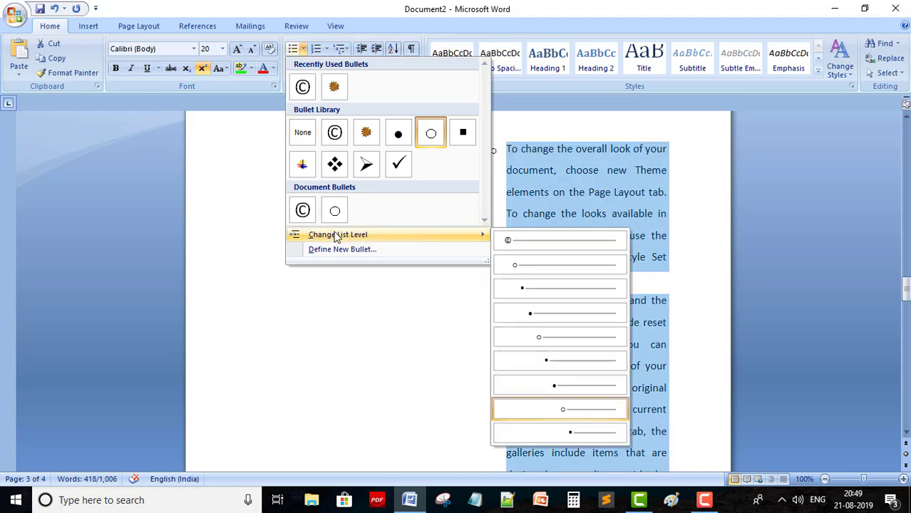
{"action": "left_click", "coordinate": [539, 243]}
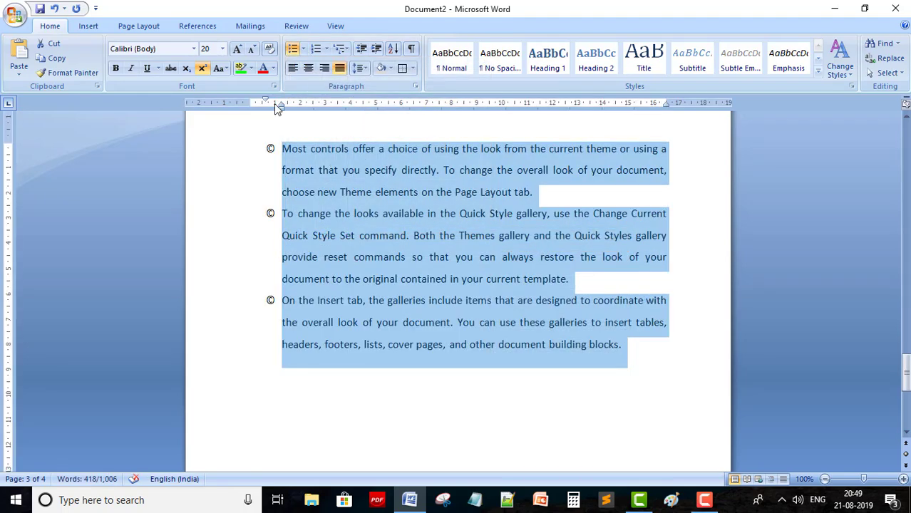
Cancel Define New Bullet and convert the bulleted items to a numbered list 1 to 7
{"action": "left_click", "coordinate": [303, 48]}
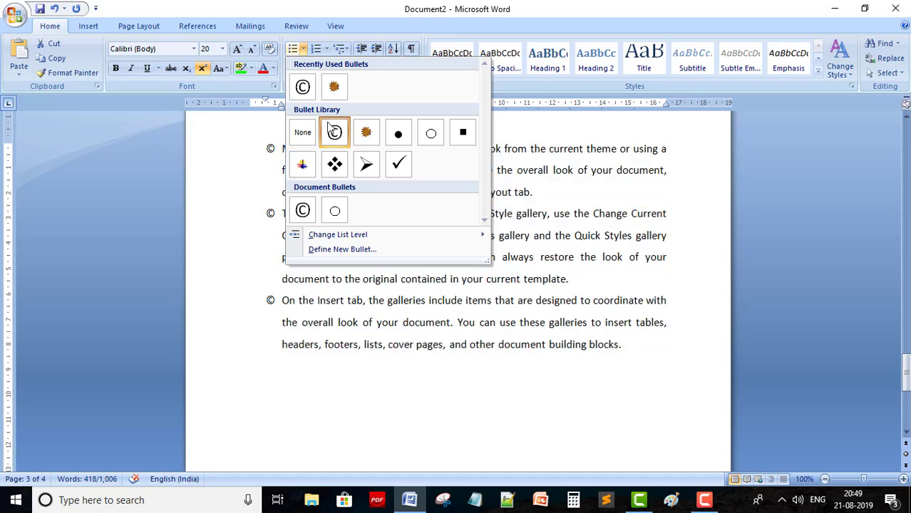
{"action": "left_click", "coordinate": [342, 248]}
{"action": "left_click", "coordinate": [514, 341]}
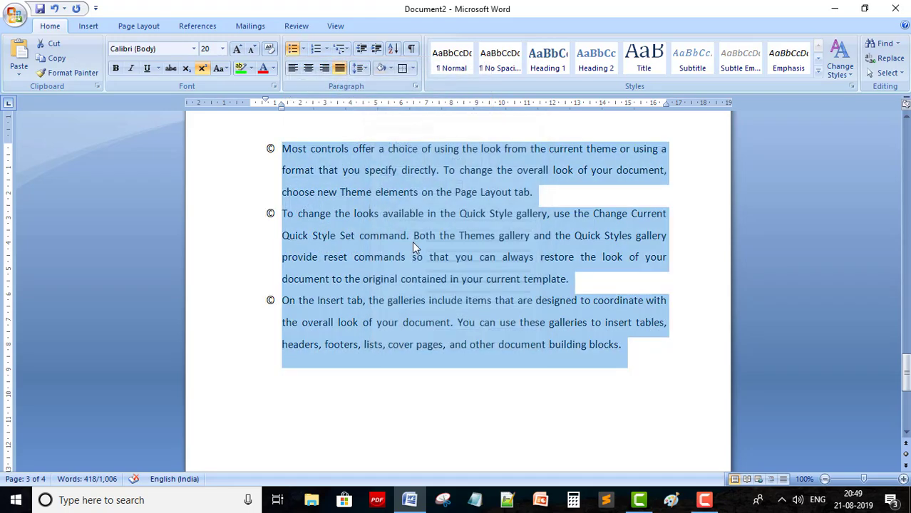
{"action": "left_click", "coordinate": [315, 49]}
{"action": "scroll", "coordinate": [342, 255], "scroll_direction": "up", "scroll_amount": 5}
Use Set Numbering Value to start a new list at 21, running through 30
{"action": "scroll", "coordinate": [349, 251], "scroll_direction": "up", "scroll_amount": 10}
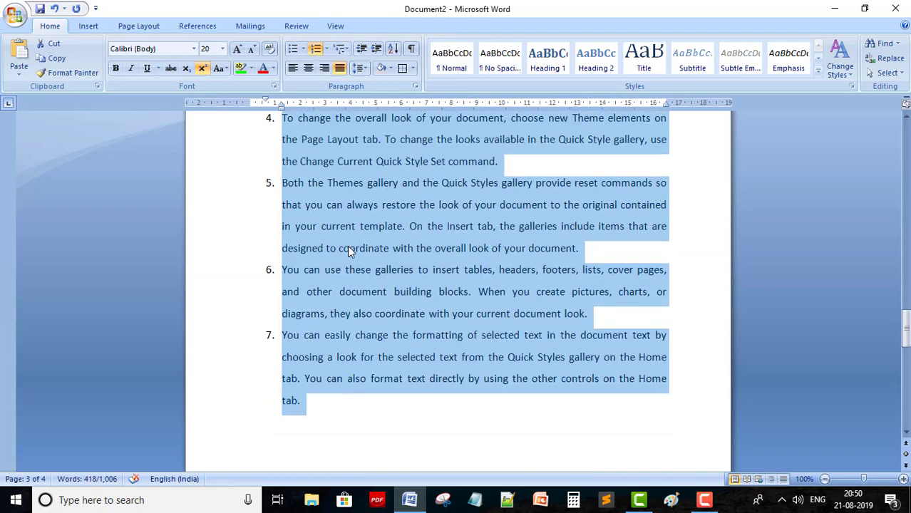
{"action": "left_click", "coordinate": [326, 48]}
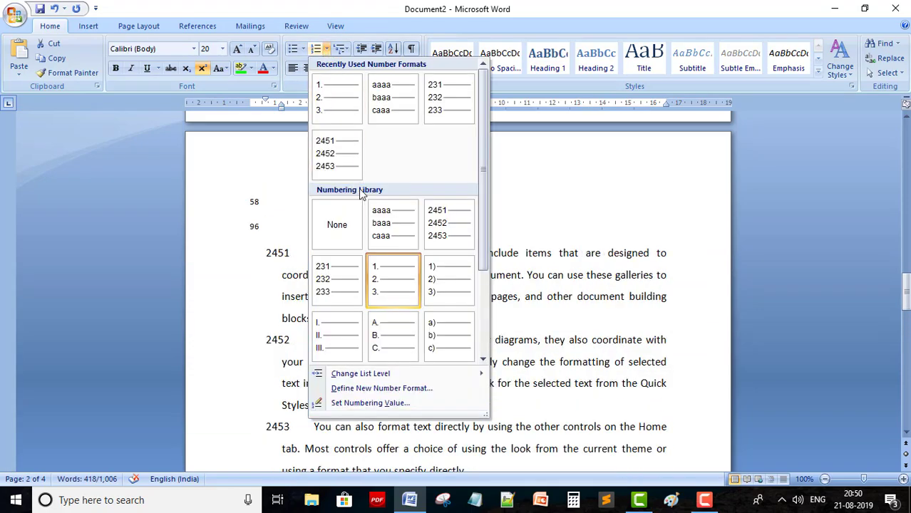
{"action": "left_click_drag", "start_coordinate": [488, 191], "coordinate": [488, 262]}
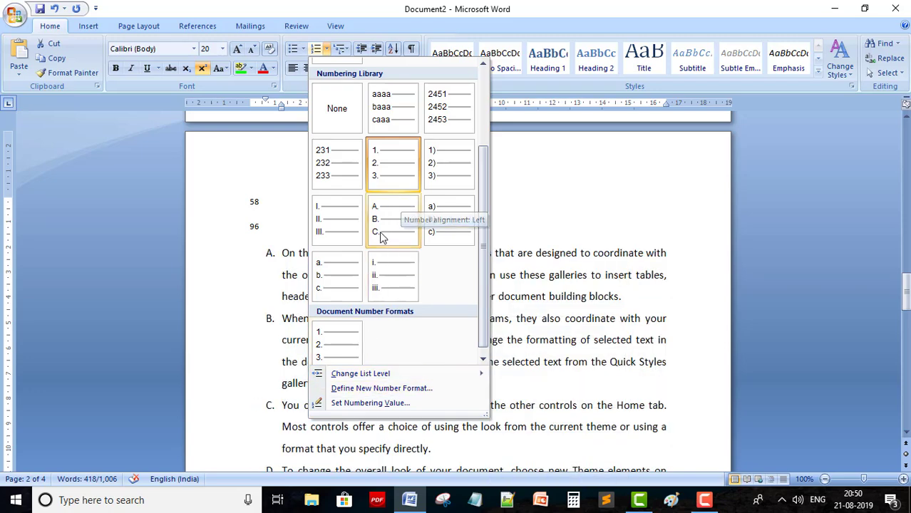
{"action": "left_click", "coordinate": [349, 404]}
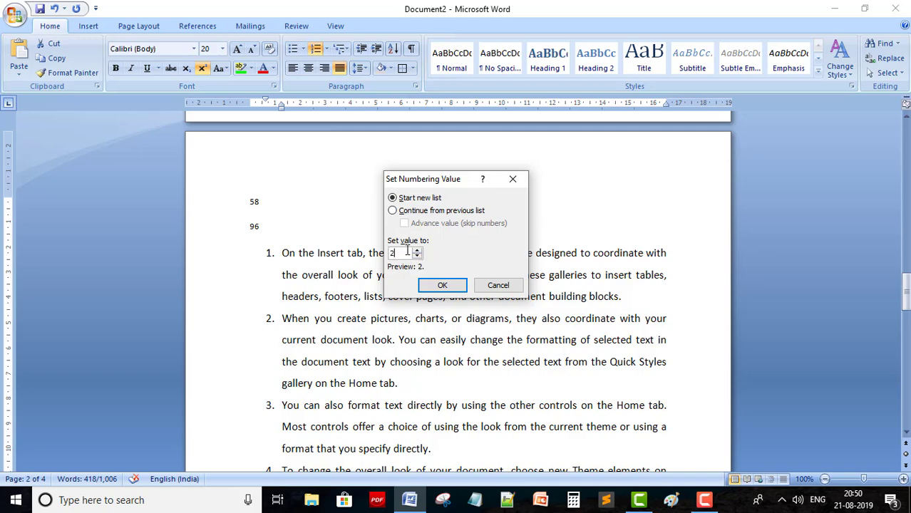
{"action": "left_click", "coordinate": [442, 285]}
{"action": "scroll", "coordinate": [421, 280], "scroll_direction": "down", "scroll_amount": 12}
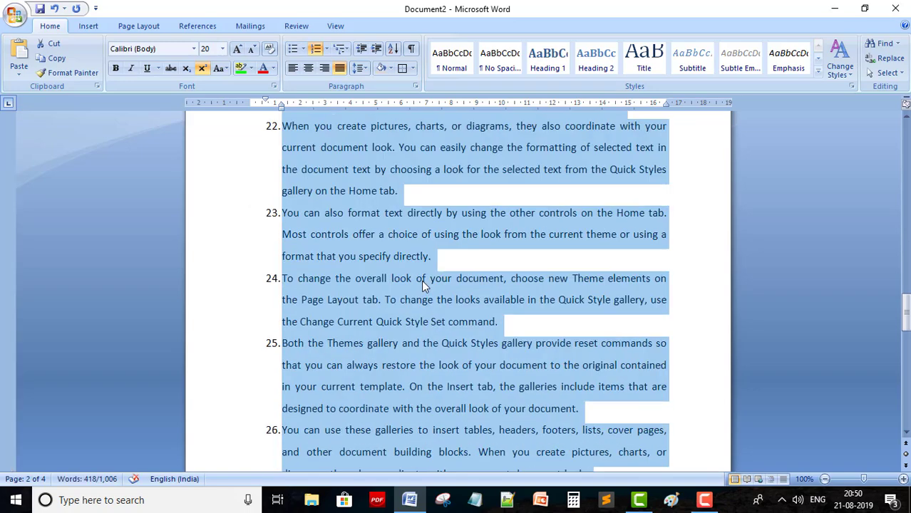
{"action": "scroll", "coordinate": [383, 260], "scroll_direction": "up", "scroll_amount": 8}
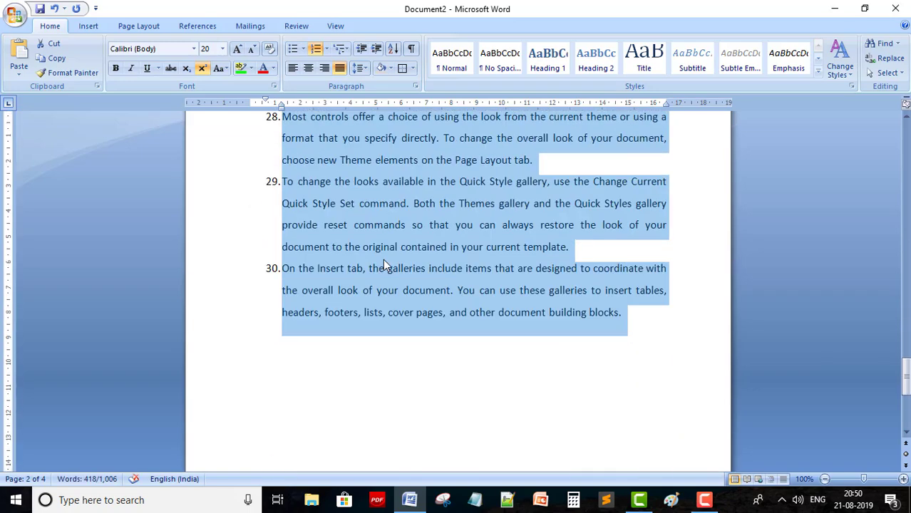
Define a number format of uppercase letters (A, B, C) prefixed by 'Aaaa' and apply it to the list
{"action": "left_click", "coordinate": [327, 50]}
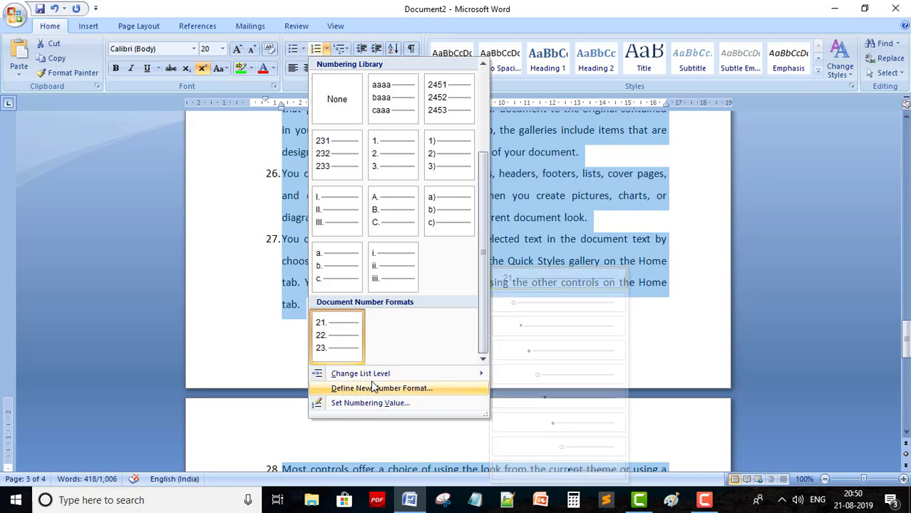
{"action": "left_click", "coordinate": [335, 388]}
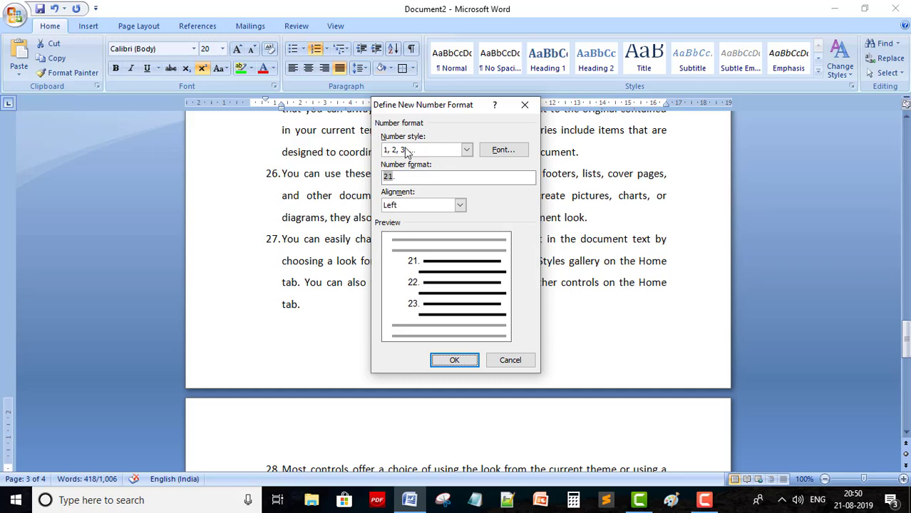
{"action": "left_click", "coordinate": [467, 149]}
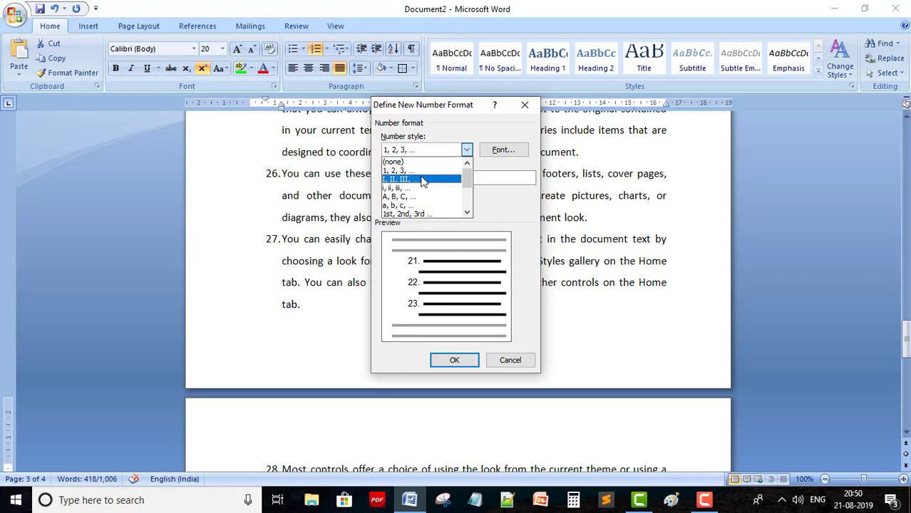
{"action": "left_click", "coordinate": [408, 197]}
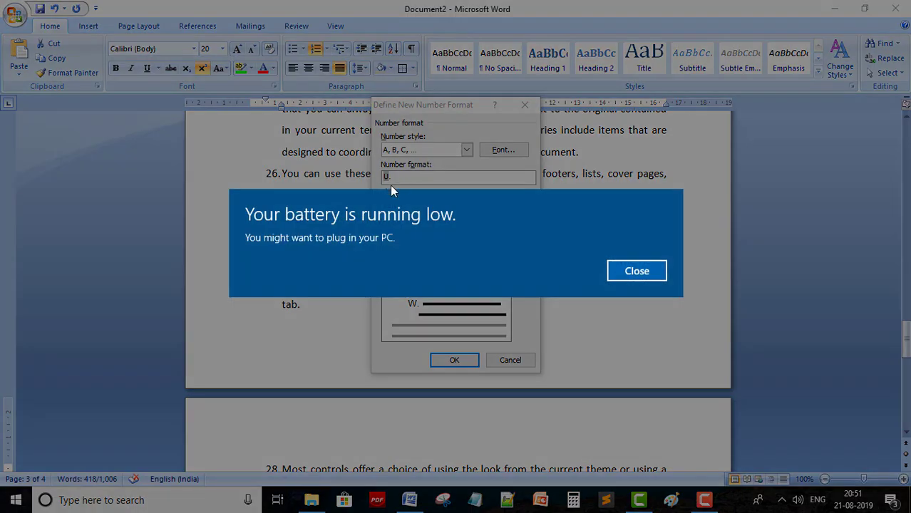
{"action": "left_click", "coordinate": [642, 269]}
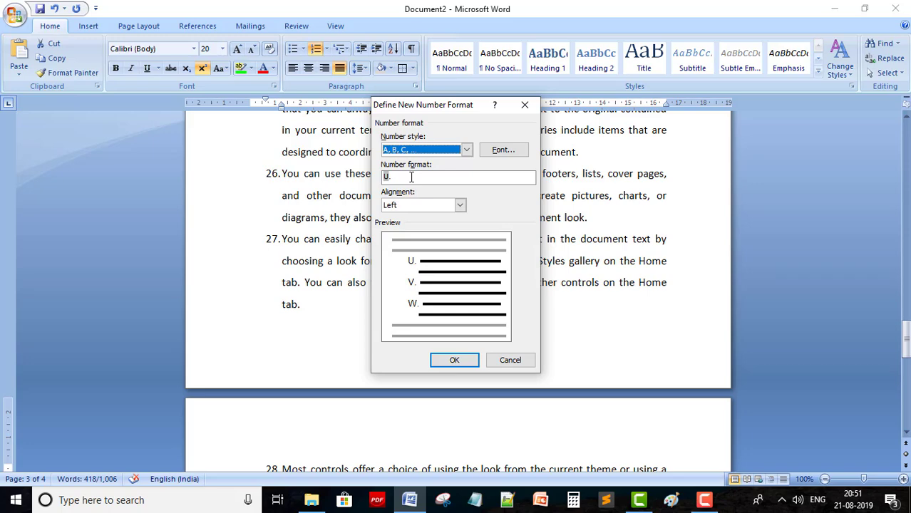
{"action": "left_click", "coordinate": [411, 177]}
{"action": "key", "text": "BackSpace"}
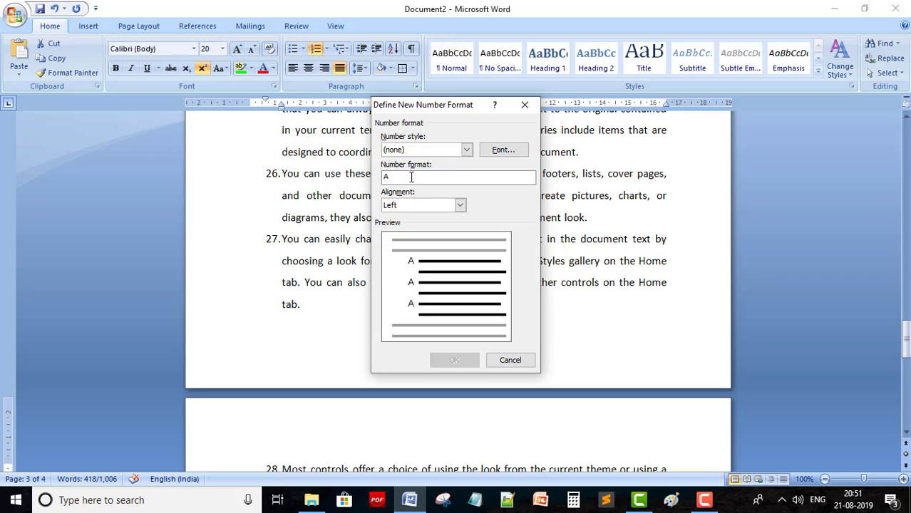
{"action": "type", "text": "Aaaaa"}
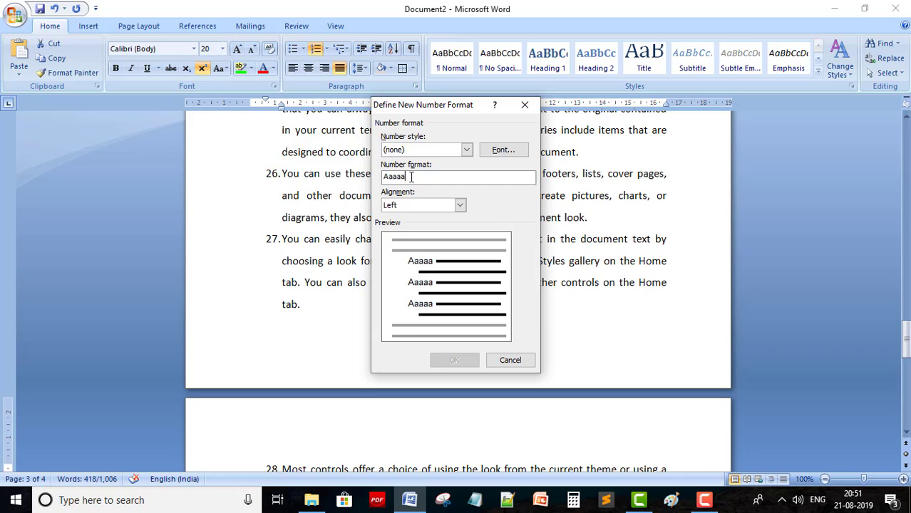
{"action": "left_click", "coordinate": [466, 149]}
{"action": "left_click", "coordinate": [412, 196]}
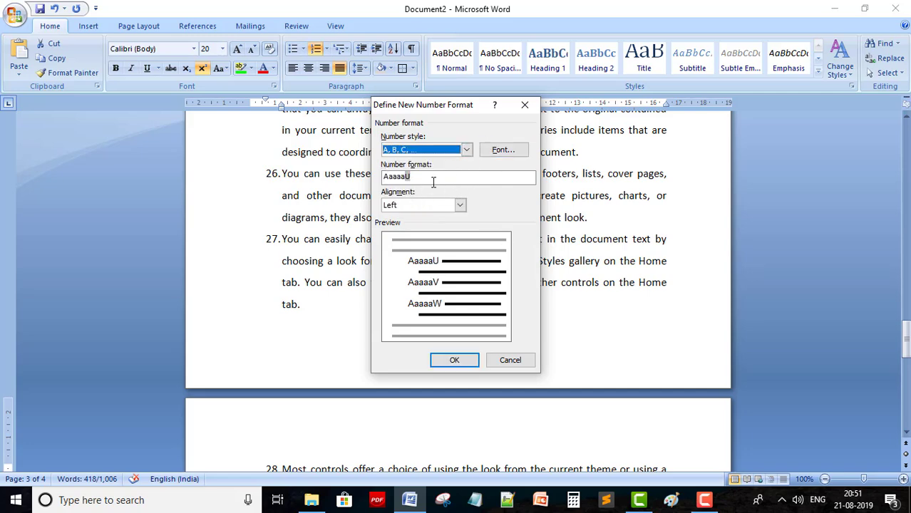
{"action": "left_click", "coordinate": [454, 359]}
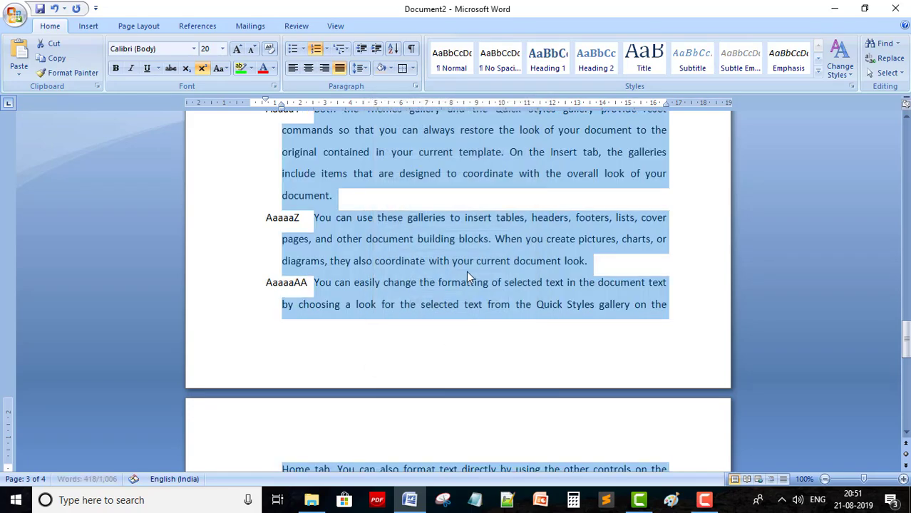
{"action": "scroll", "coordinate": [466, 271], "scroll_direction": "up", "scroll_amount": 10}
{"action": "scroll", "coordinate": [319, 274], "scroll_direction": "down", "scroll_amount": 2}
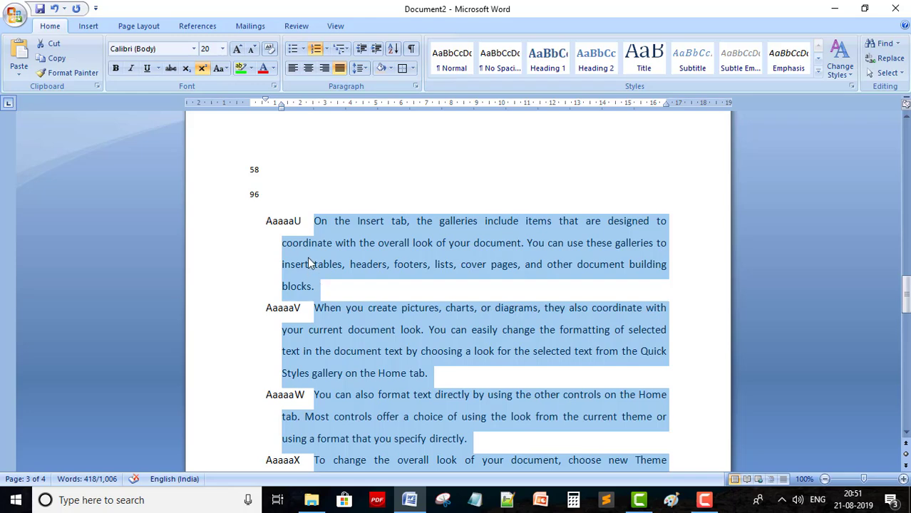
{"action": "scroll", "coordinate": [324, 230], "scroll_direction": "down", "scroll_amount": 2}
{"action": "scroll", "coordinate": [324, 231], "scroll_direction": "down", "scroll_amount": 5}
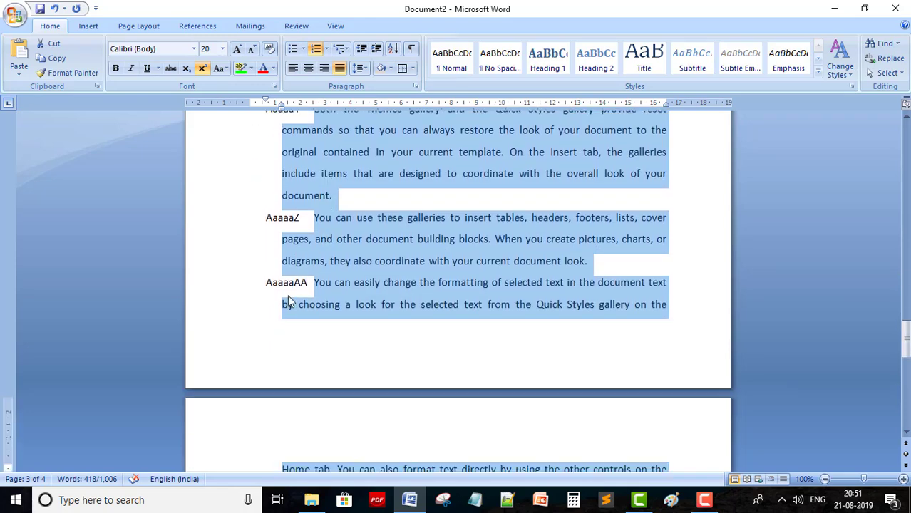
{"action": "scroll", "coordinate": [308, 284], "scroll_direction": "up", "scroll_amount": 20}
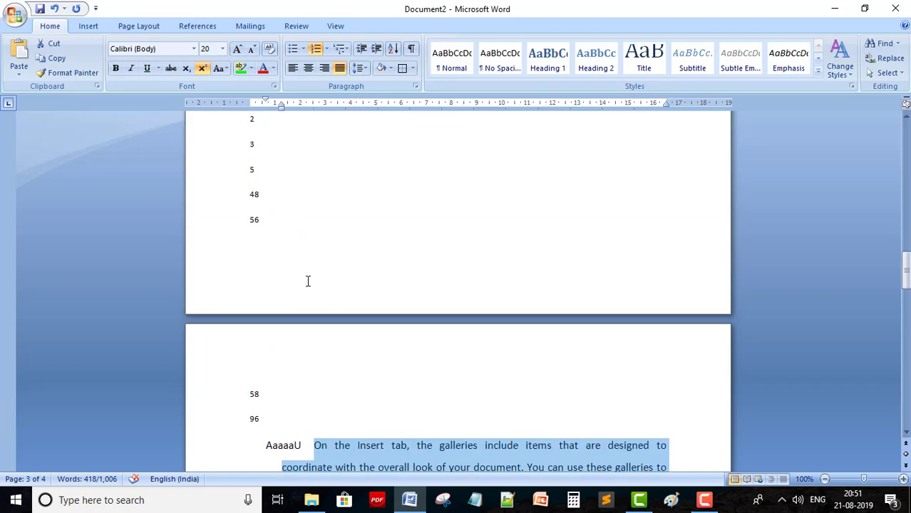
{"action": "scroll", "coordinate": [308, 282], "scroll_direction": "up", "scroll_amount": 8}
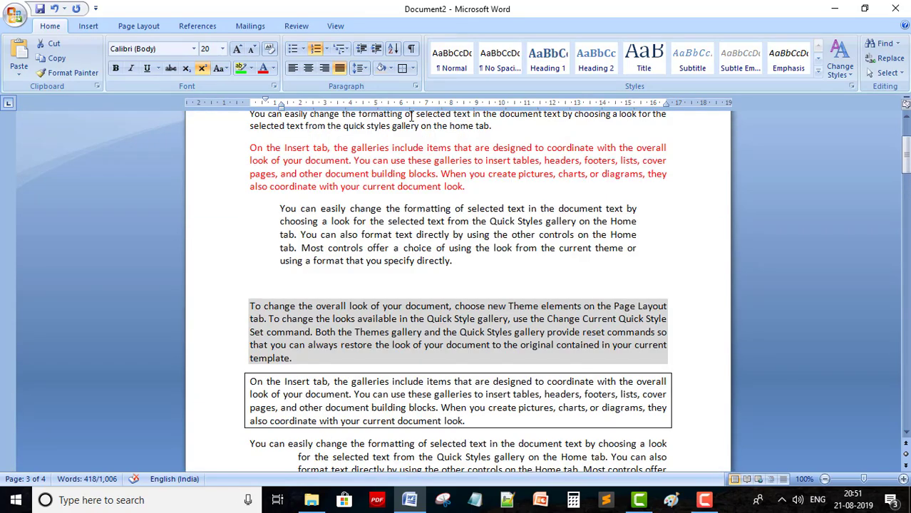
{"action": "left_click", "coordinate": [326, 48]}
{"action": "left_click", "coordinate": [497, 242]}
{"action": "scroll", "coordinate": [527, 240], "scroll_direction": "up", "scroll_amount": 3}
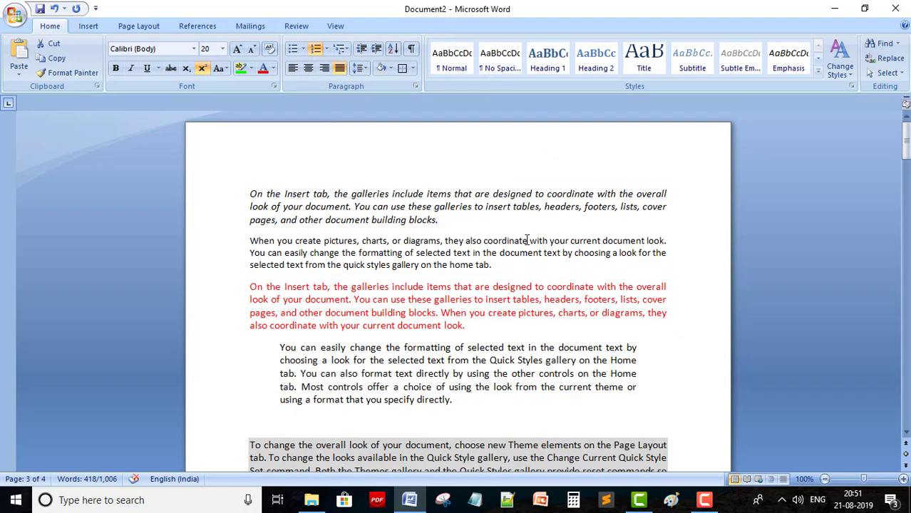
{"action": "scroll", "coordinate": [526, 241], "scroll_direction": "down", "scroll_amount": 1}
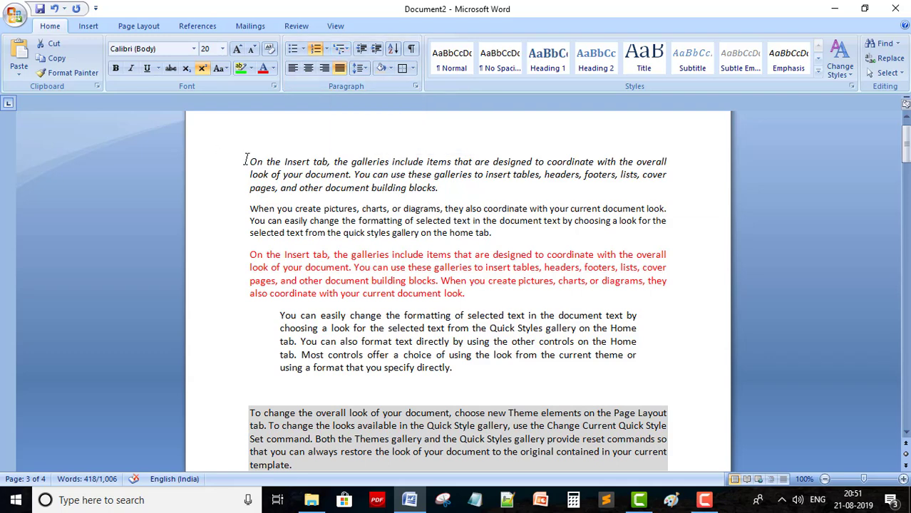
Apply the current AaaaaU multilevel list to the first two sample paragraphs
{"action": "left_click_drag", "start_coordinate": [250, 162], "coordinate": [497, 236]}
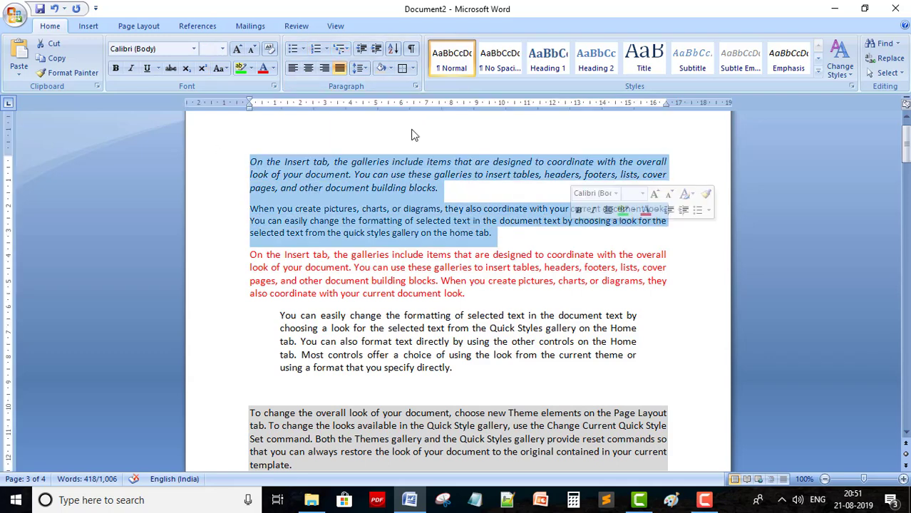
{"action": "left_click", "coordinate": [341, 49]}
{"action": "left_click", "coordinate": [358, 101]}
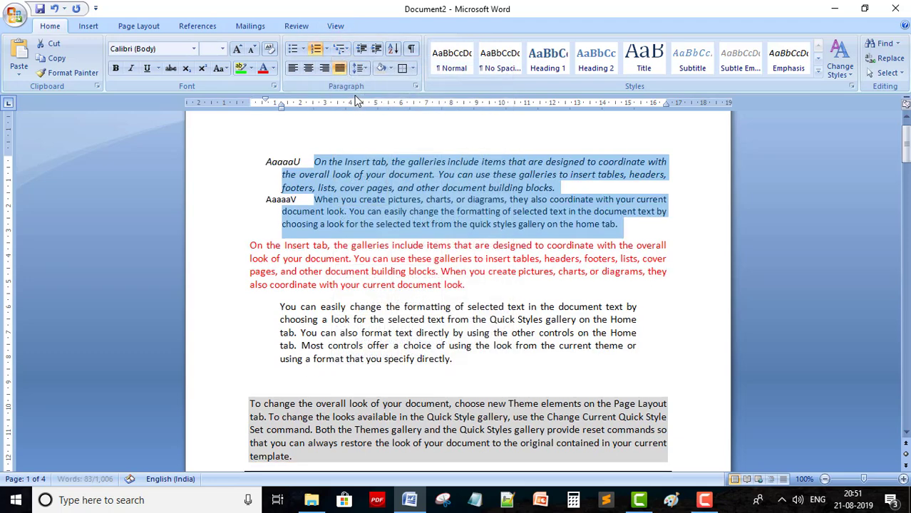
Set the second paragraph's multilevel list to None so it drops its AaaaaV label
{"action": "left_click", "coordinate": [329, 223]}
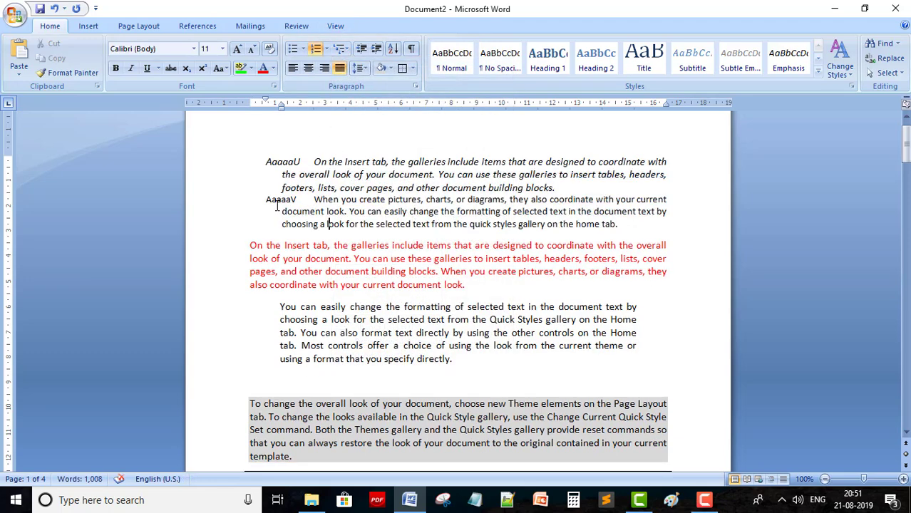
{"action": "left_click", "coordinate": [344, 48]}
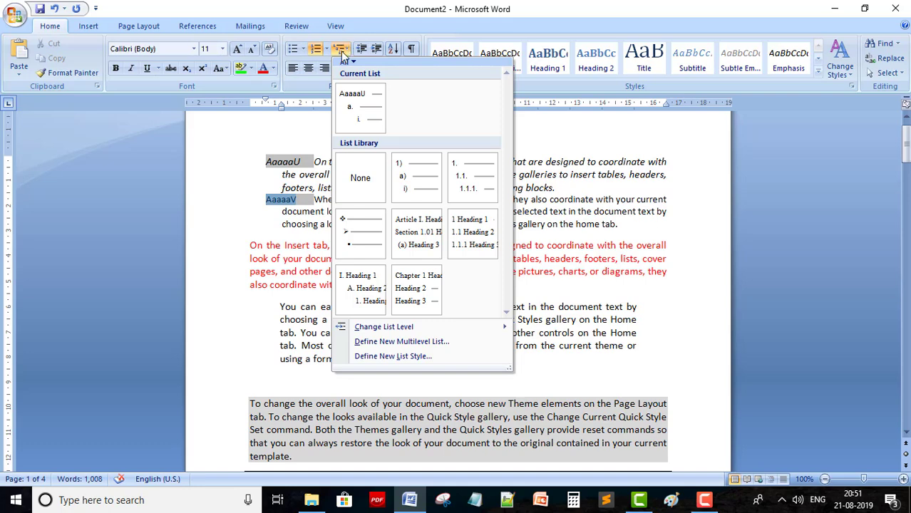
{"action": "mouse_move", "coordinate": [494, 238]}
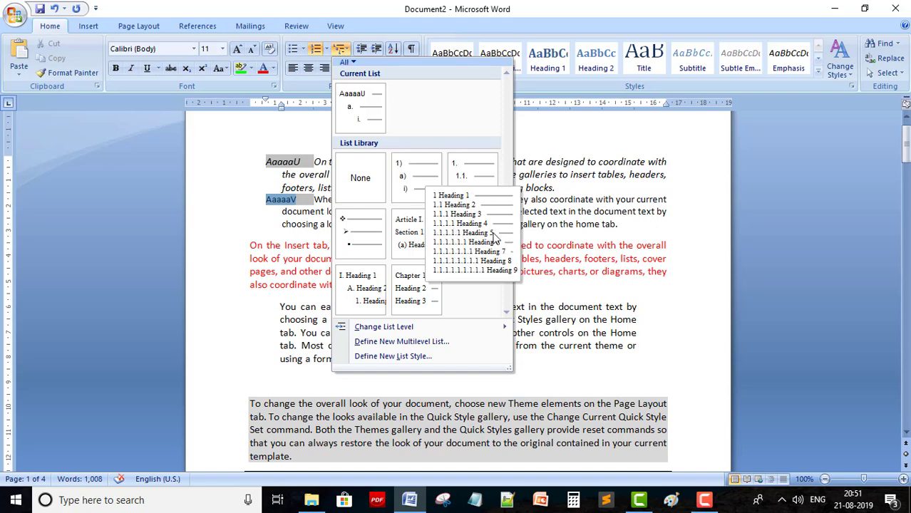
{"action": "mouse_move", "coordinate": [356, 253]}
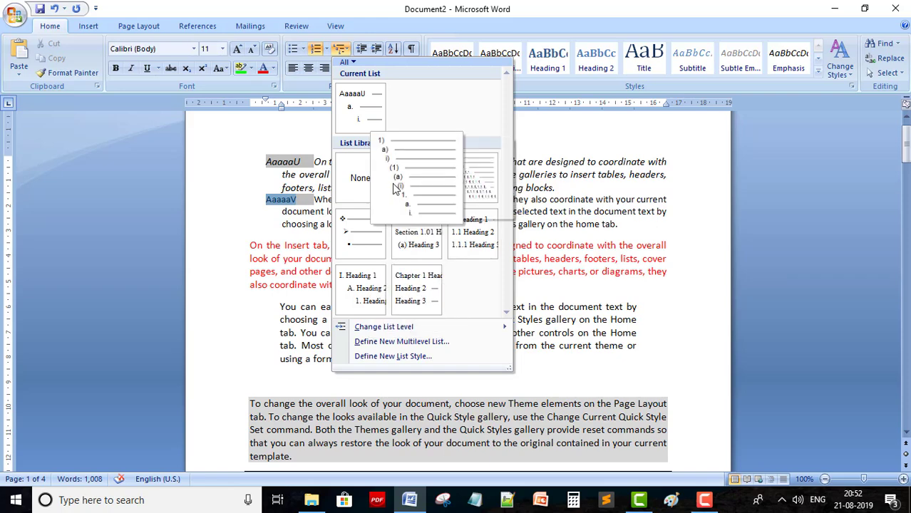
{"action": "left_click", "coordinate": [359, 178]}
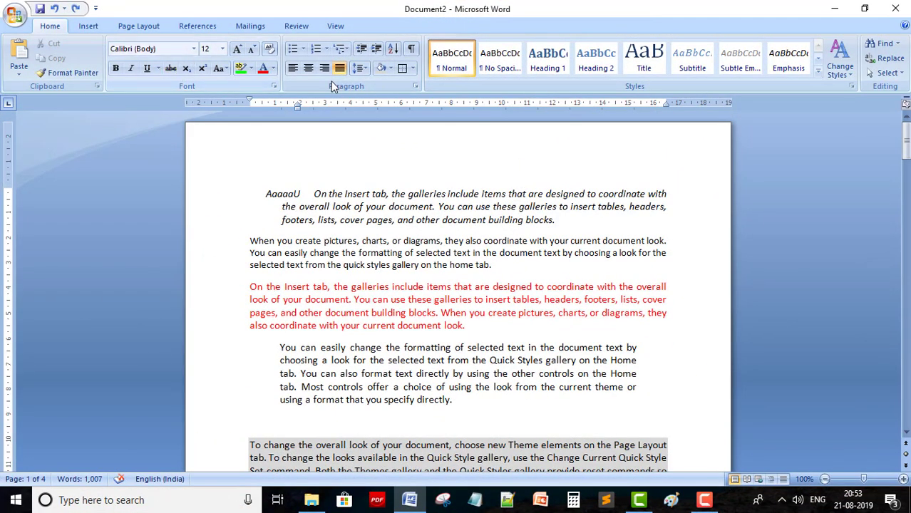
{"action": "scroll", "coordinate": [262, 201], "scroll_direction": "down", "scroll_amount": 10}
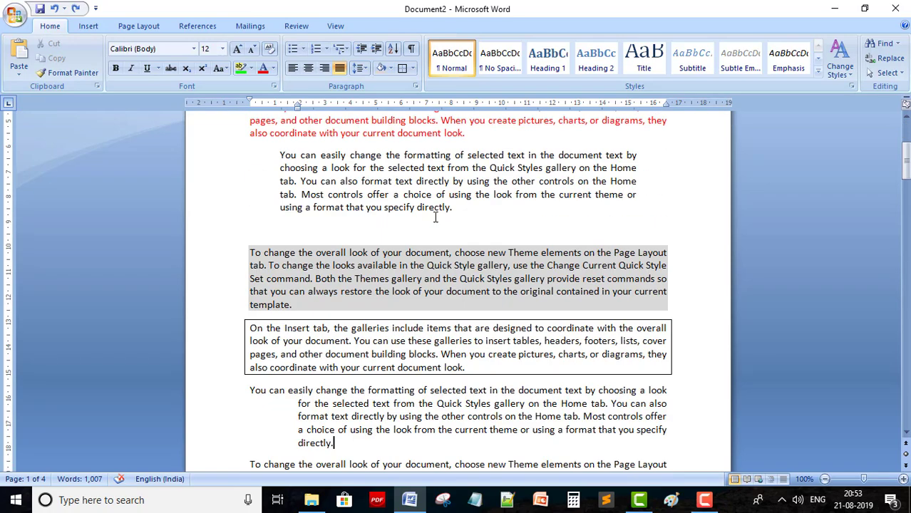
{"action": "scroll", "coordinate": [435, 218], "scroll_direction": "down", "scroll_amount": 7}
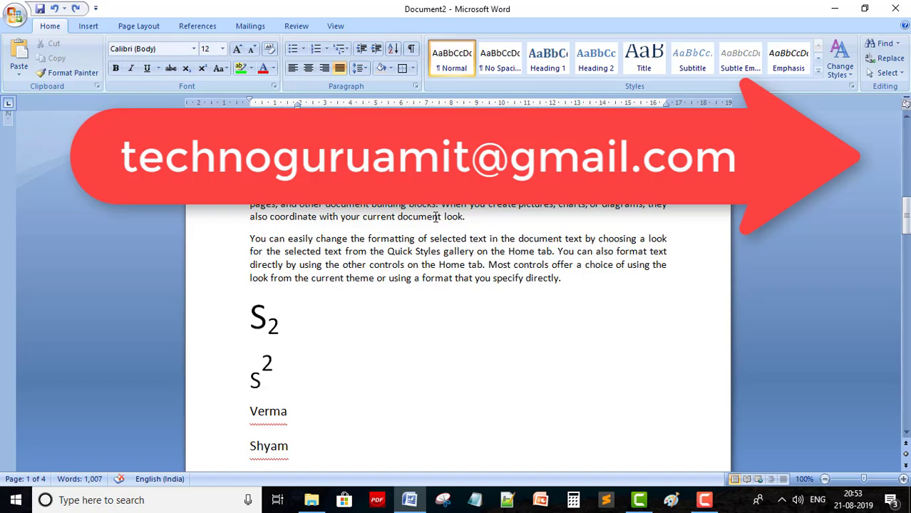
{"action": "scroll", "coordinate": [435, 218], "scroll_direction": "up", "scroll_amount": 10}
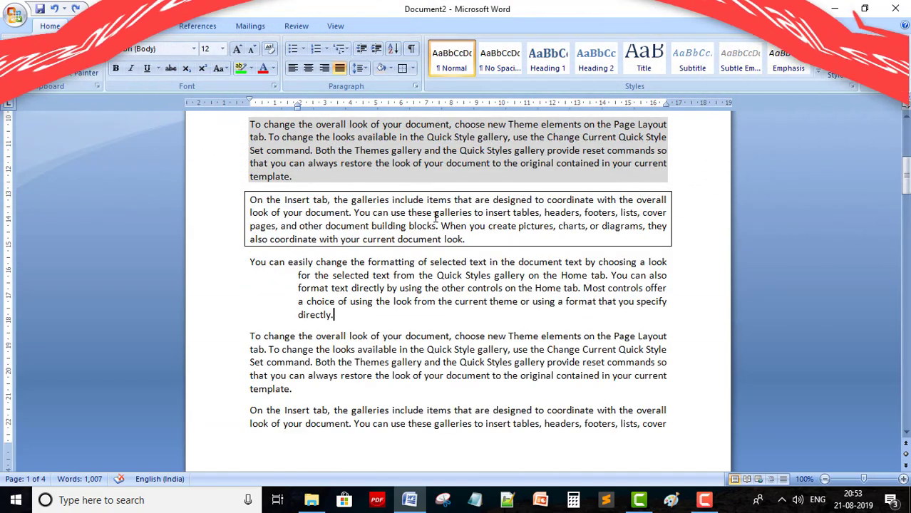